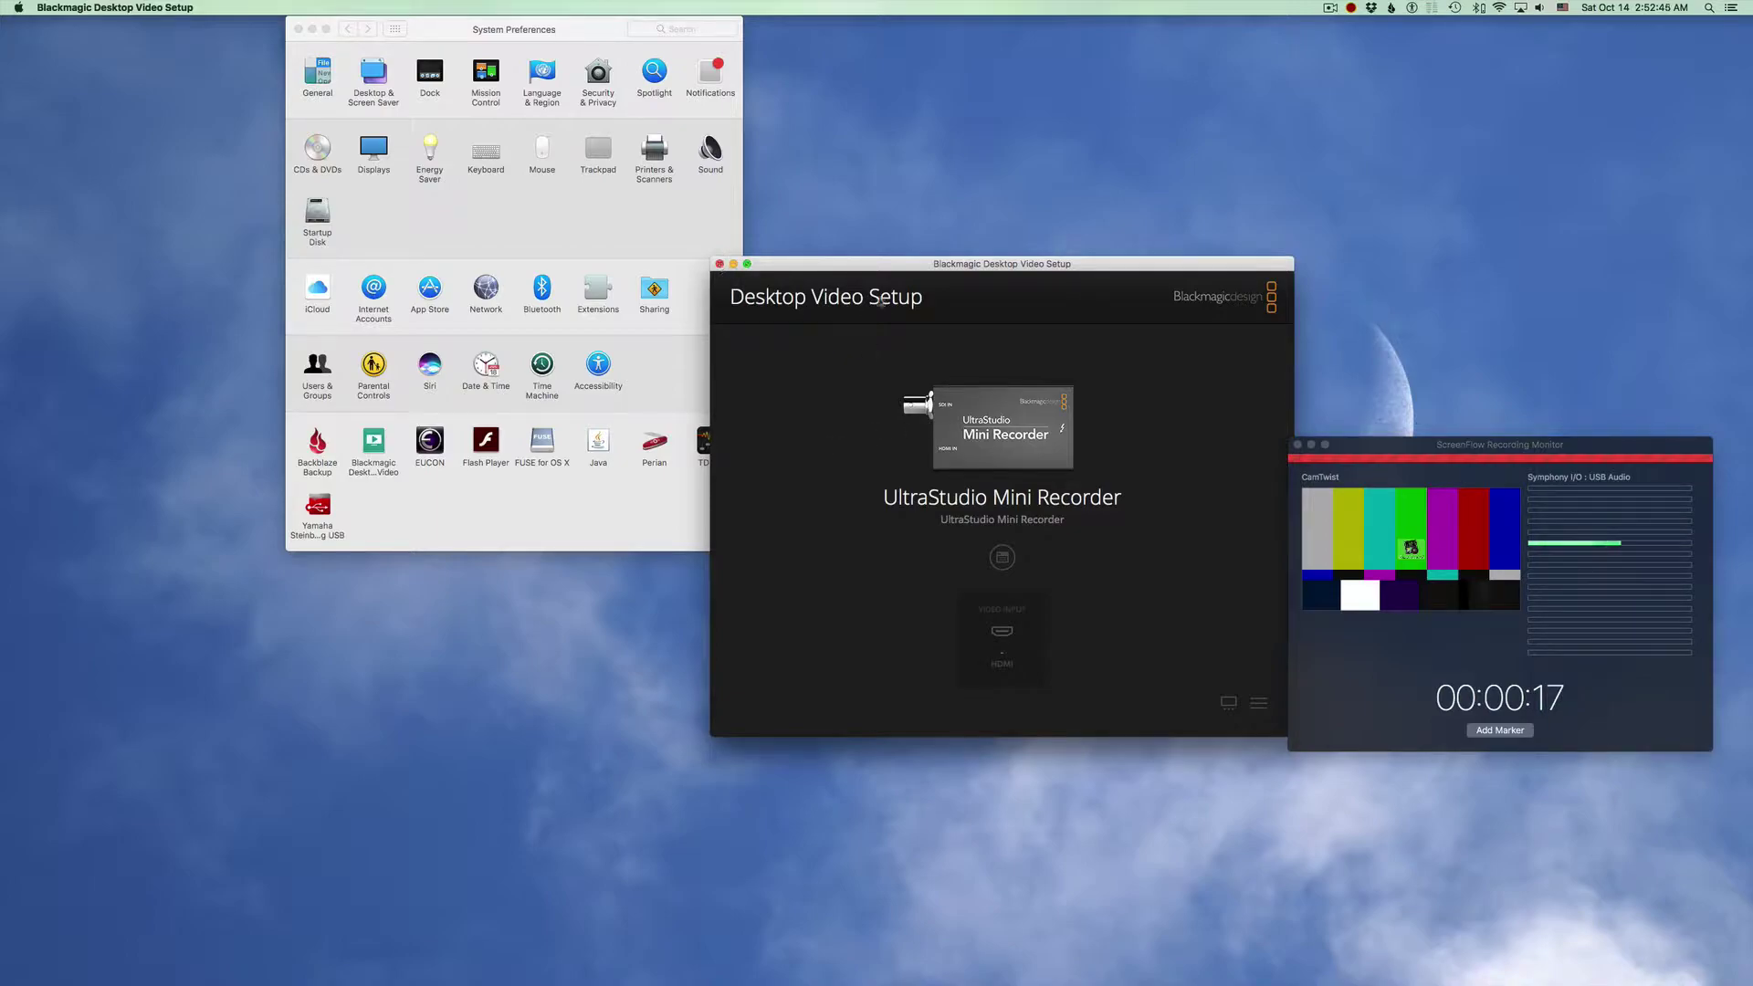
Close Blackmagic Desktop Video Setup and reopen it from the System Preferences pane.
click(720, 263)
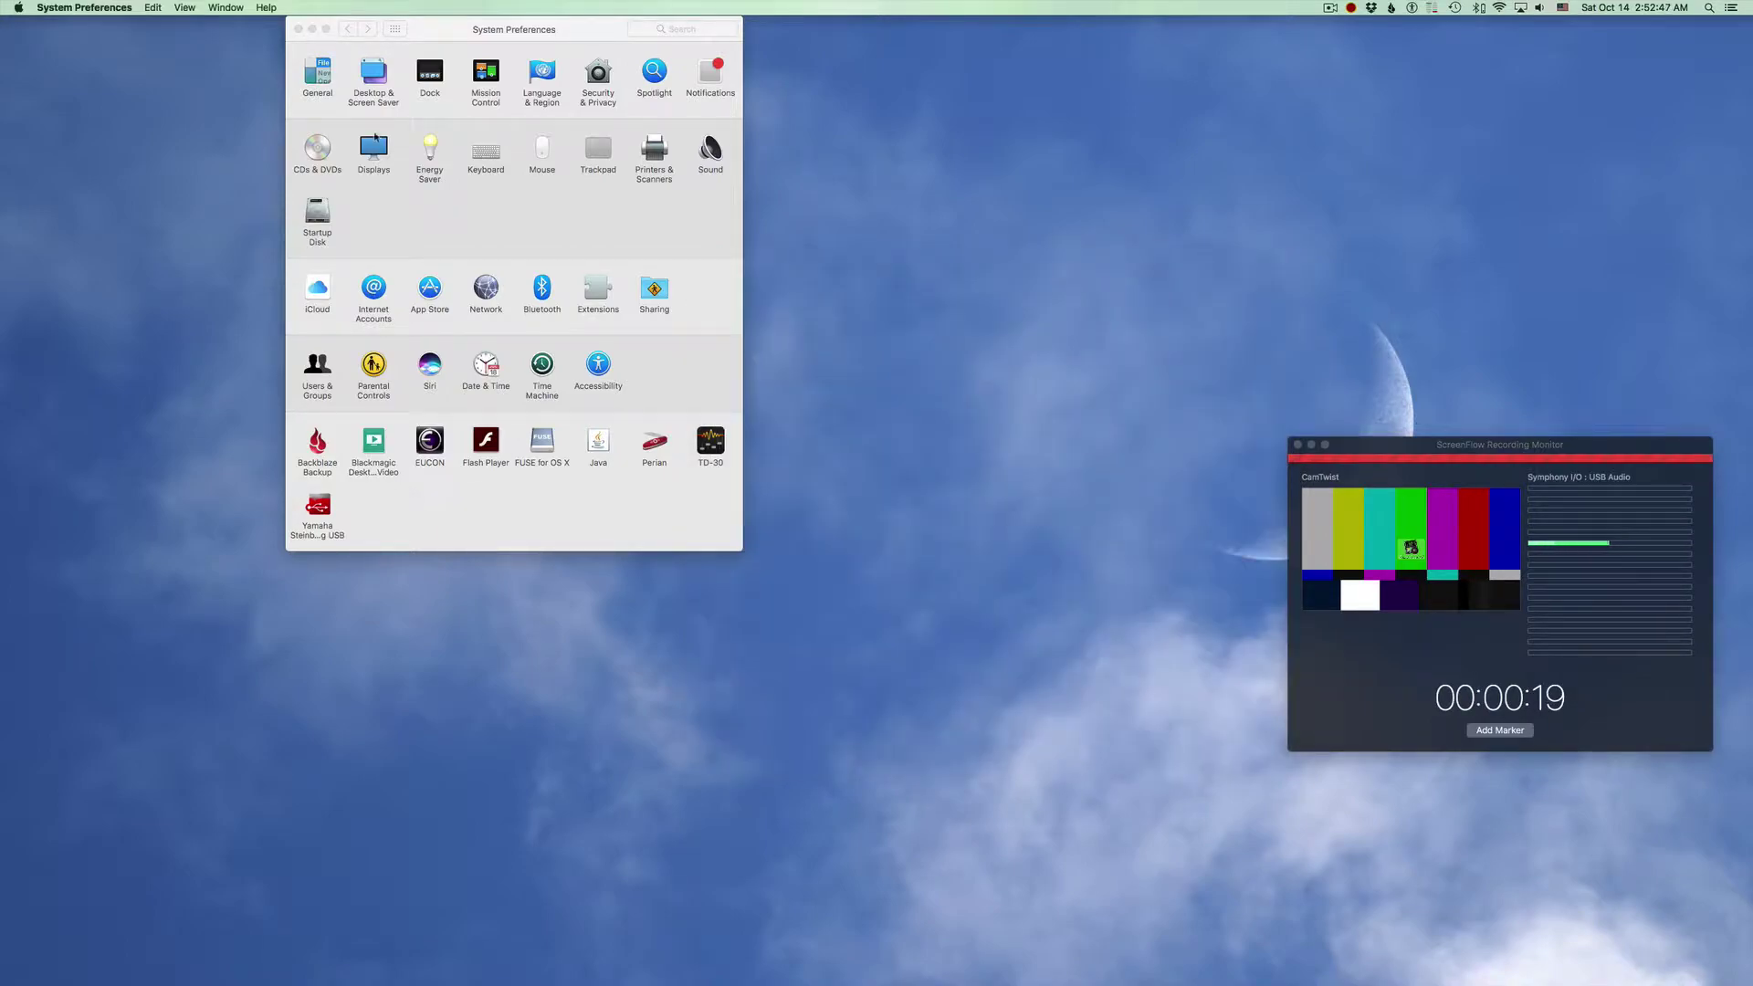
click(373, 443)
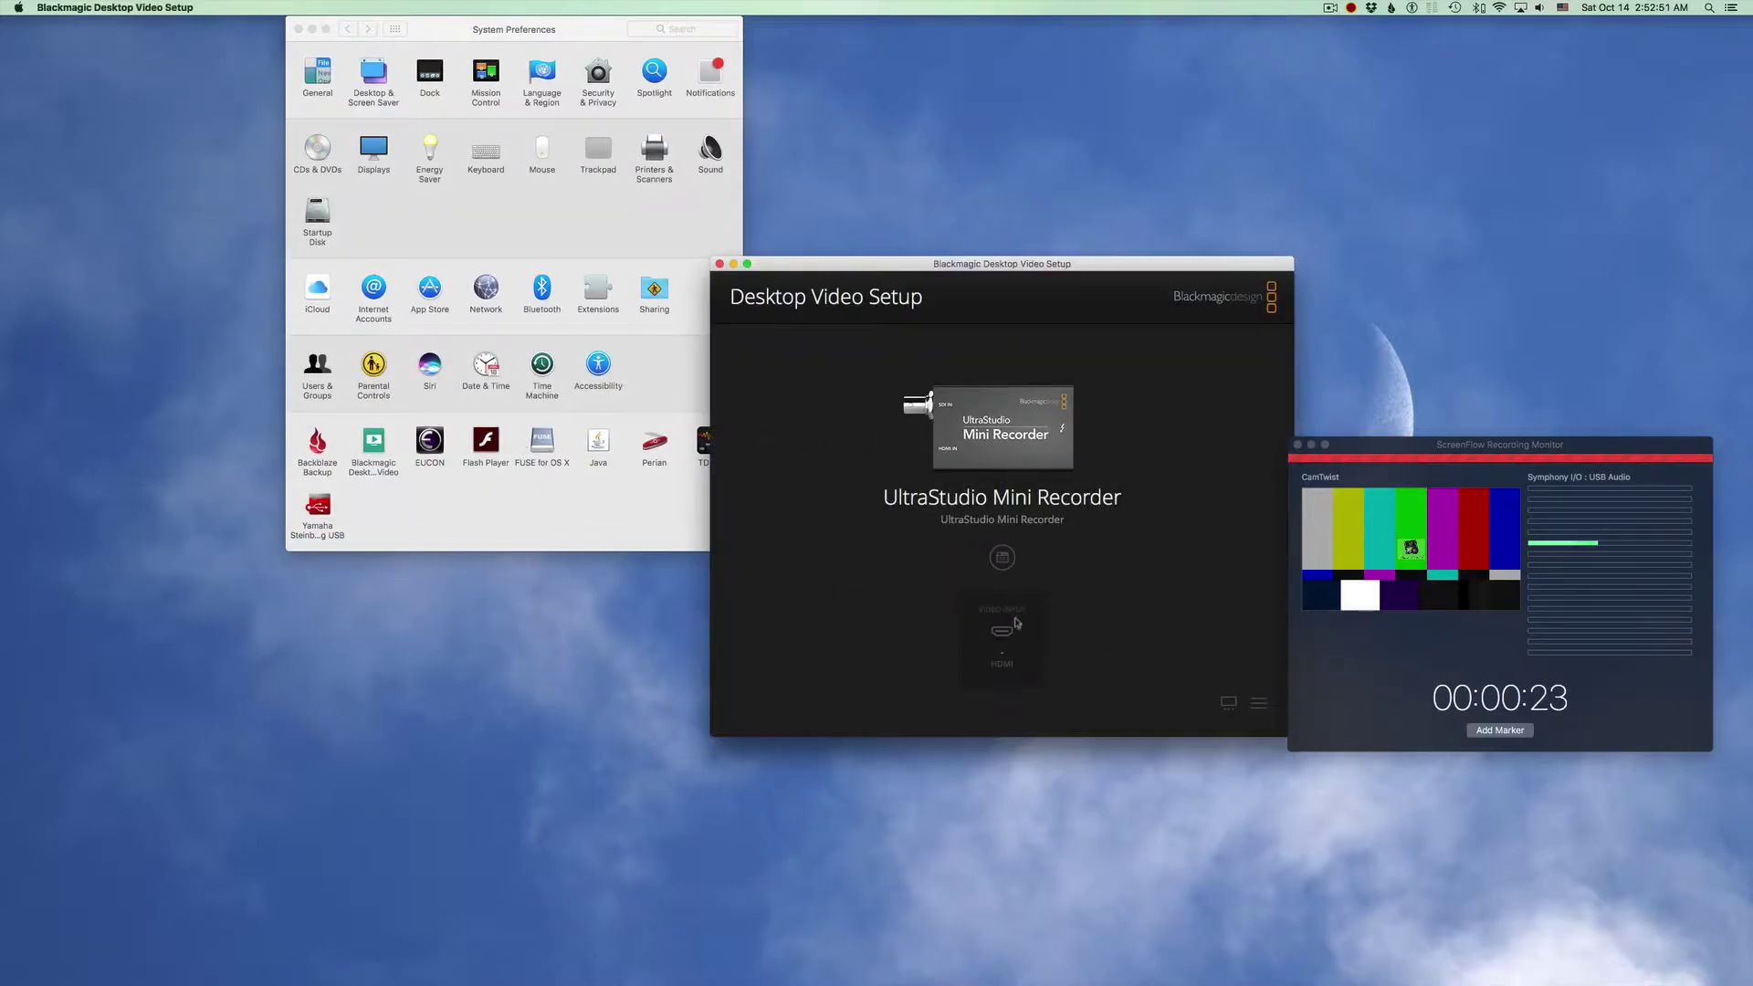
Switch the Mini Recorder's input connection to SDI, back to HDMI, and save.
click(995, 558)
click(969, 446)
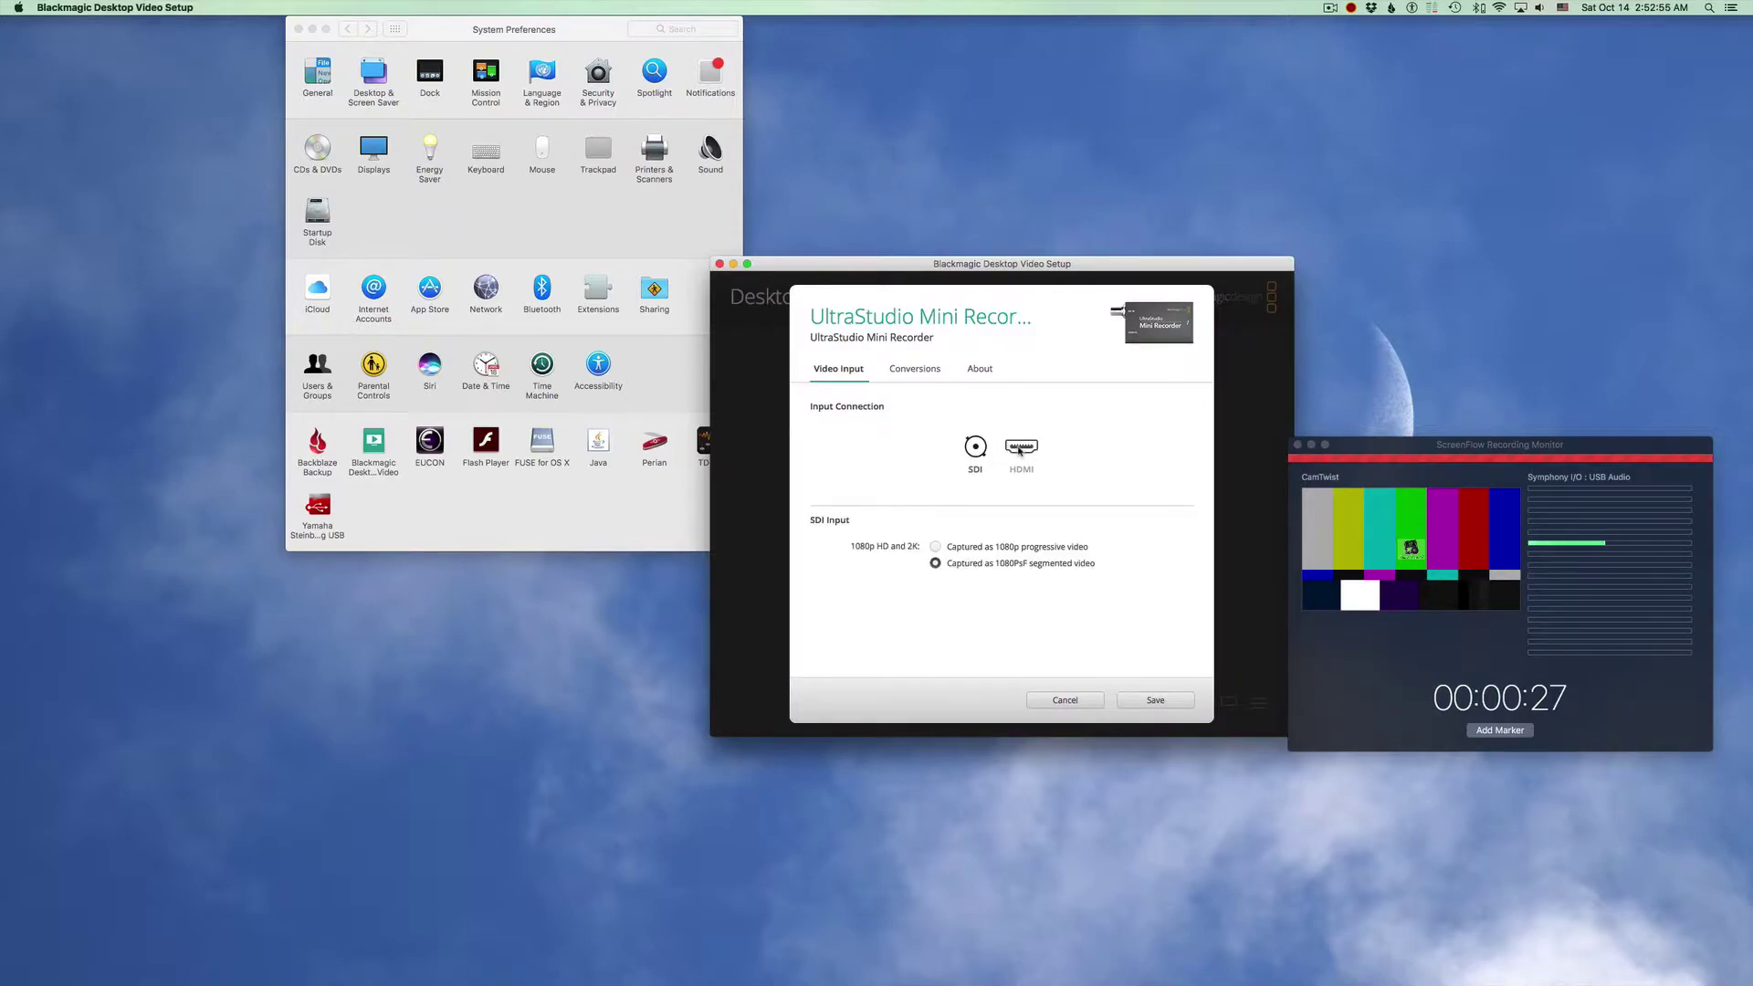
click(1020, 447)
click(1153, 701)
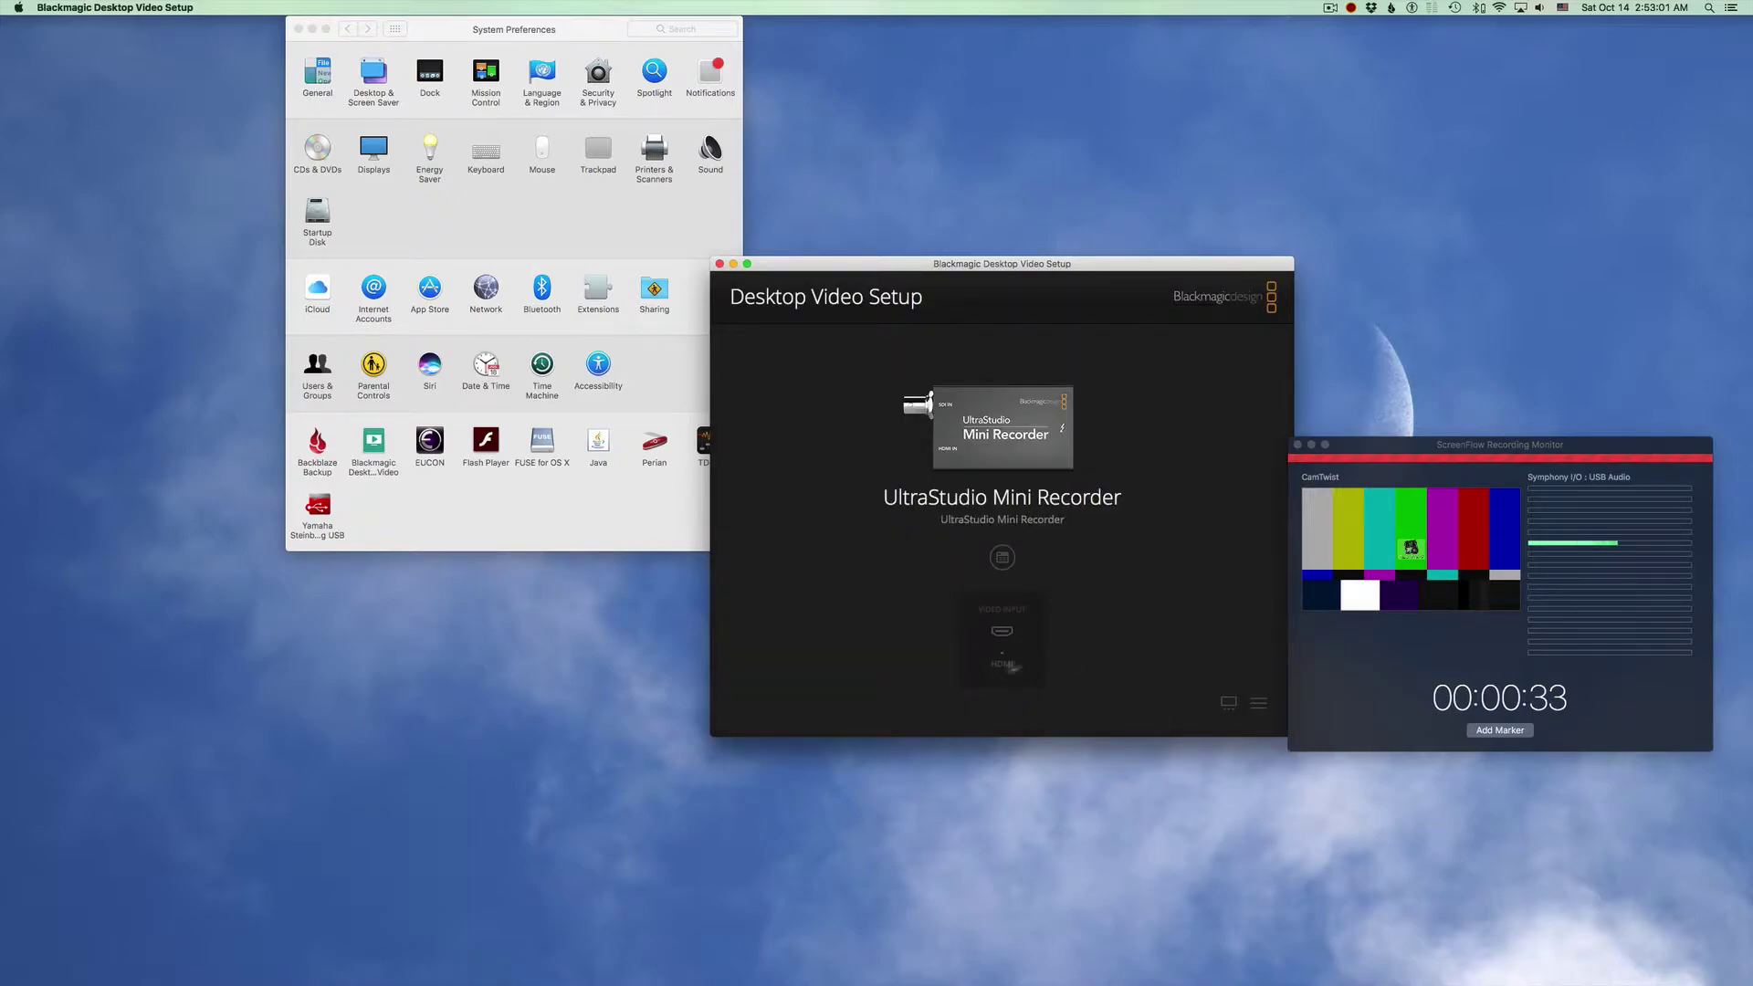
mouse_move(1, 673)
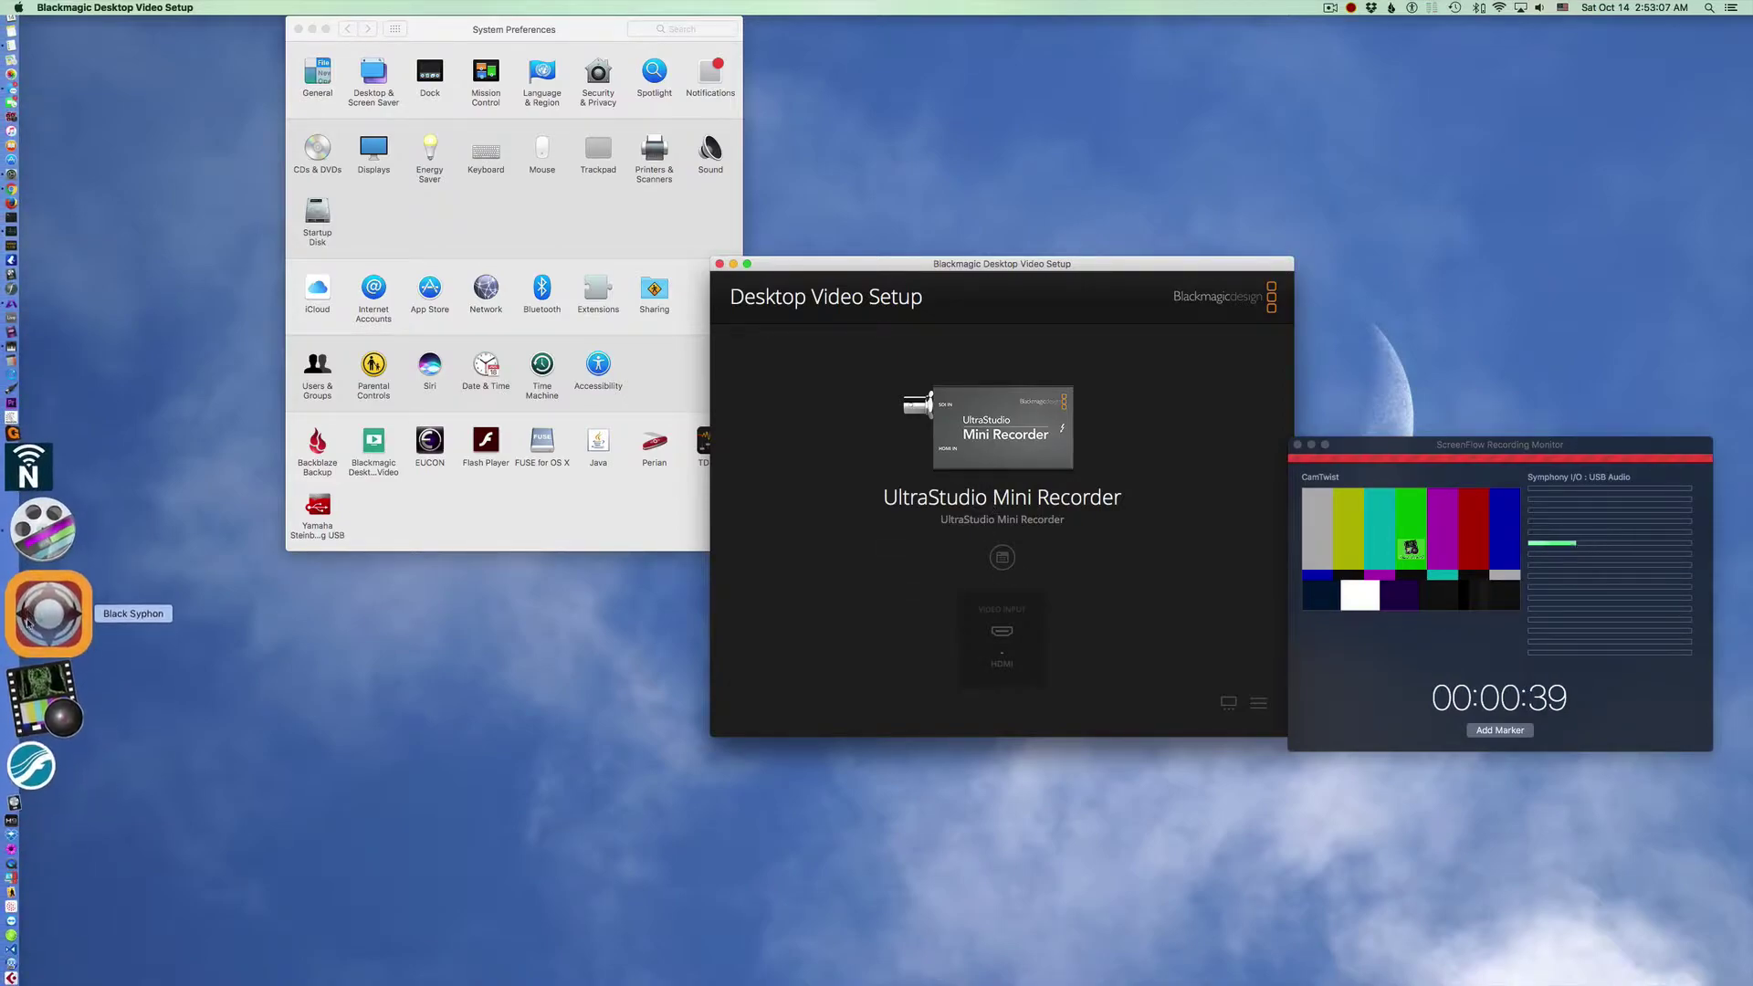
Launch Black Syphon, select the UltraStudio Mini Recorder, and set its mode to 1080p29.97.
click(27, 623)
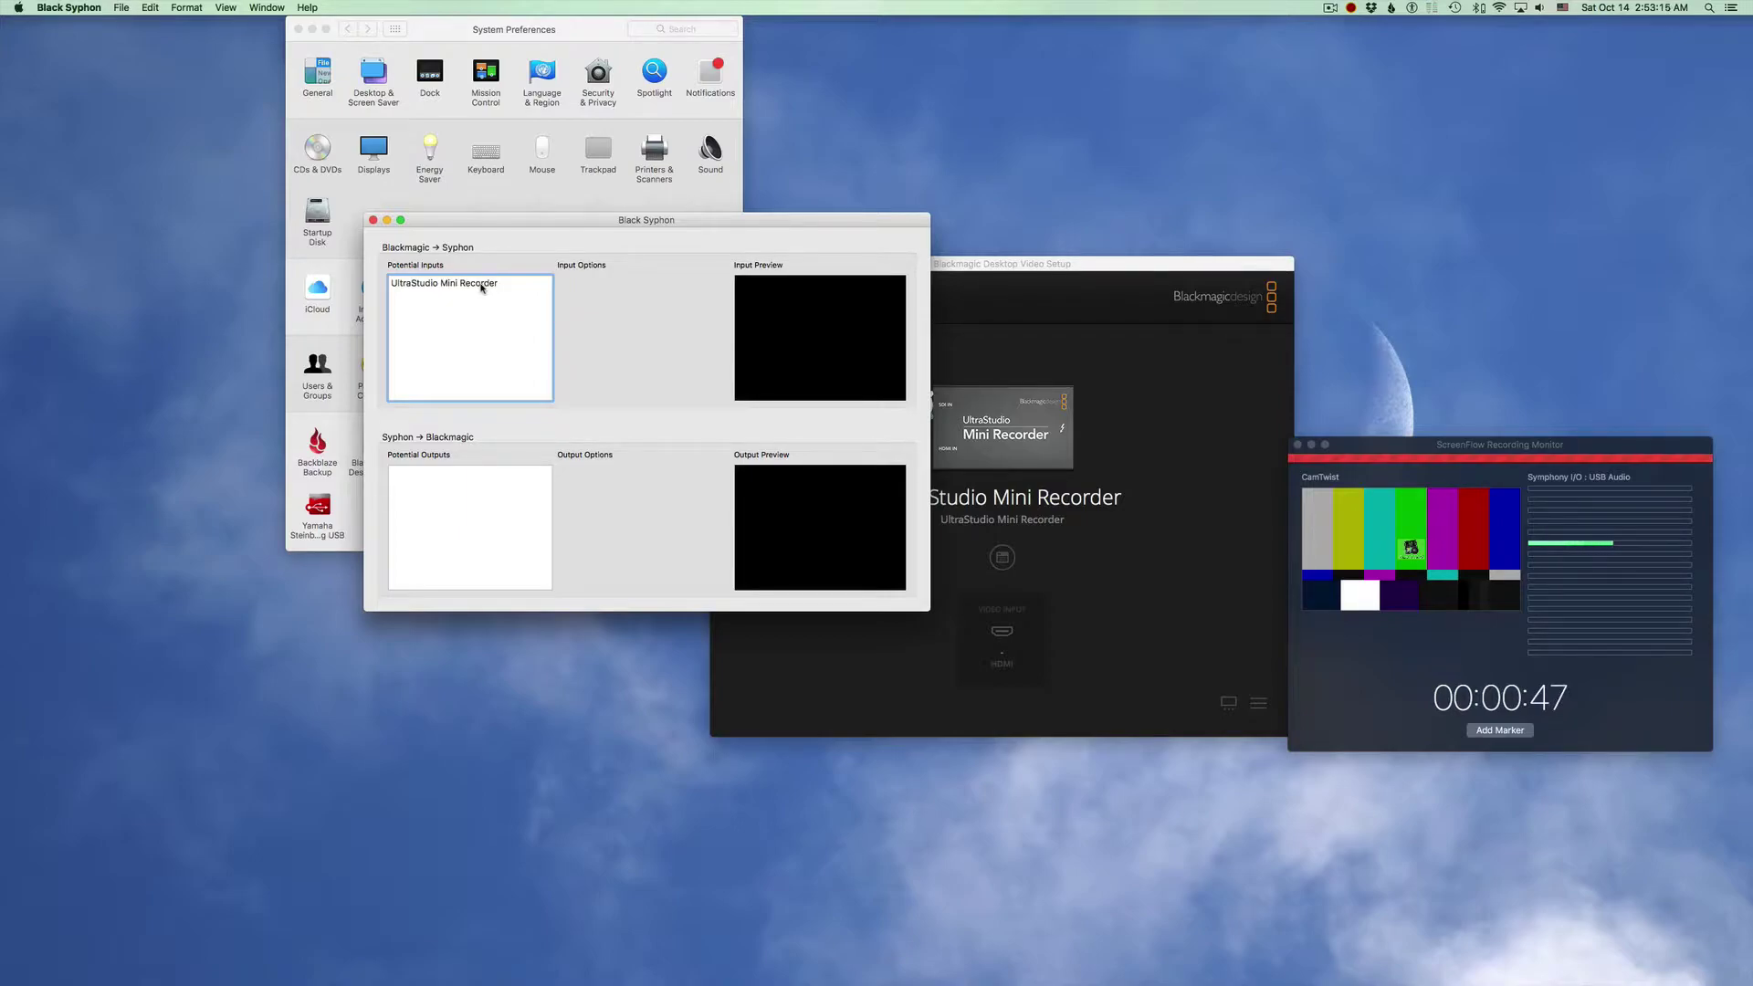
click(482, 285)
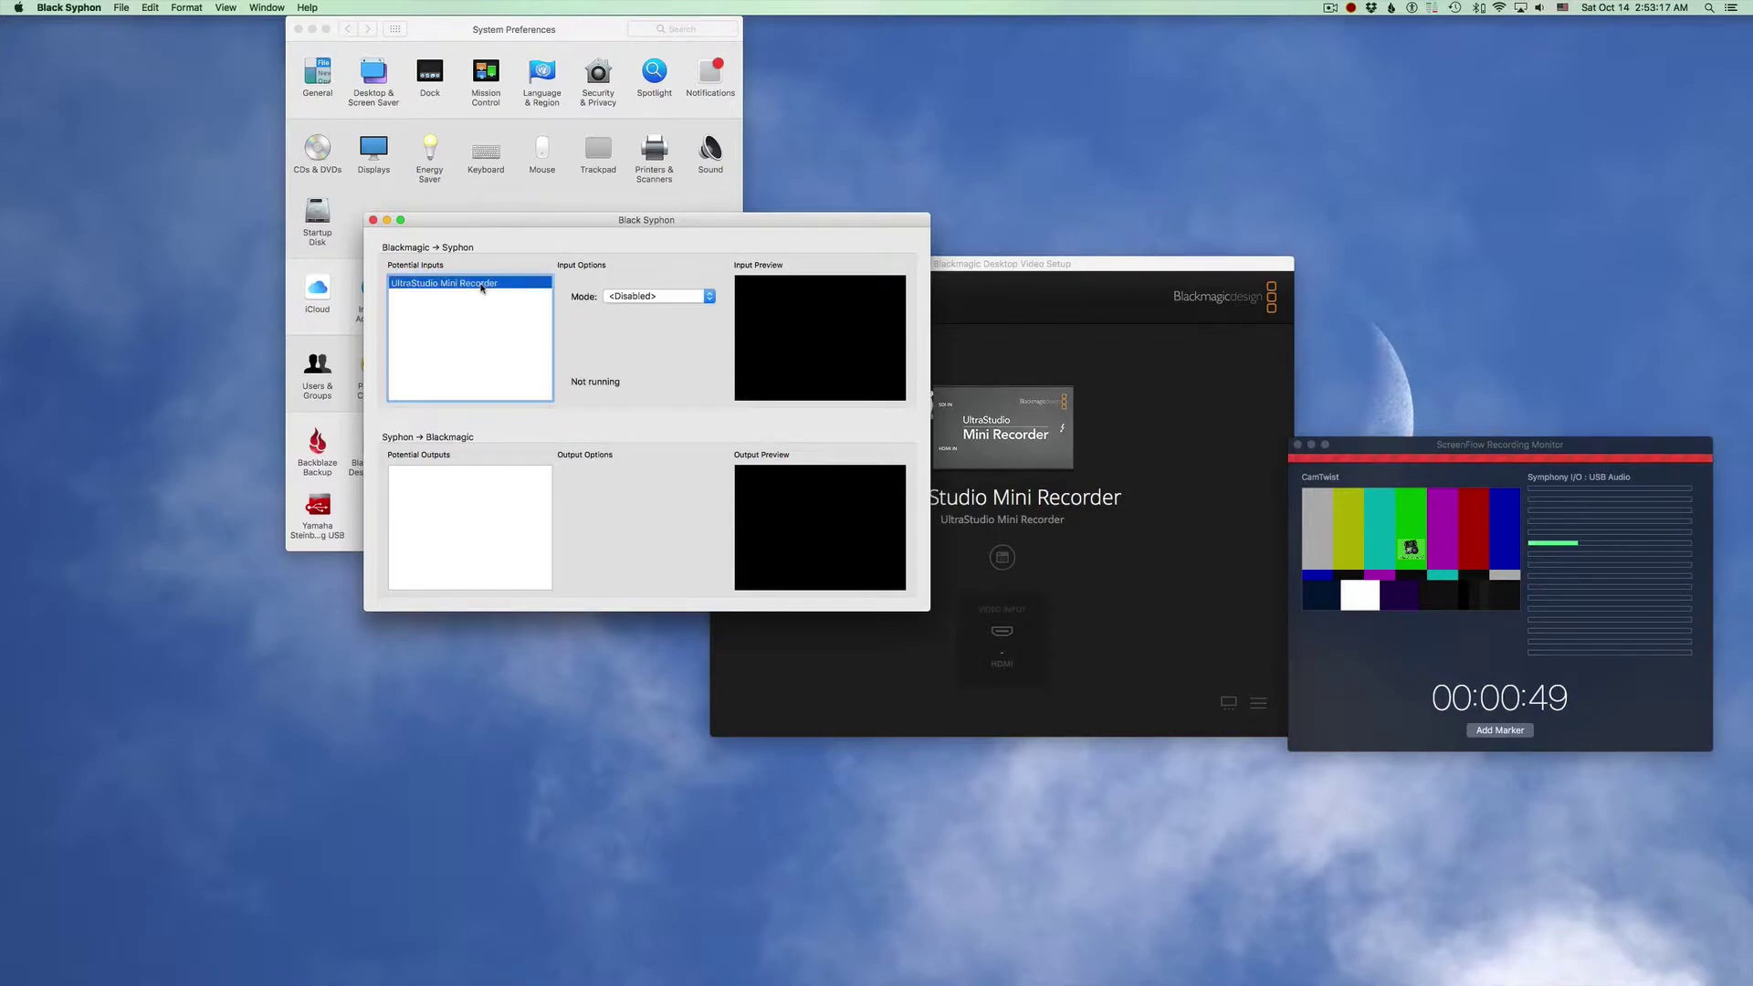
click(665, 296)
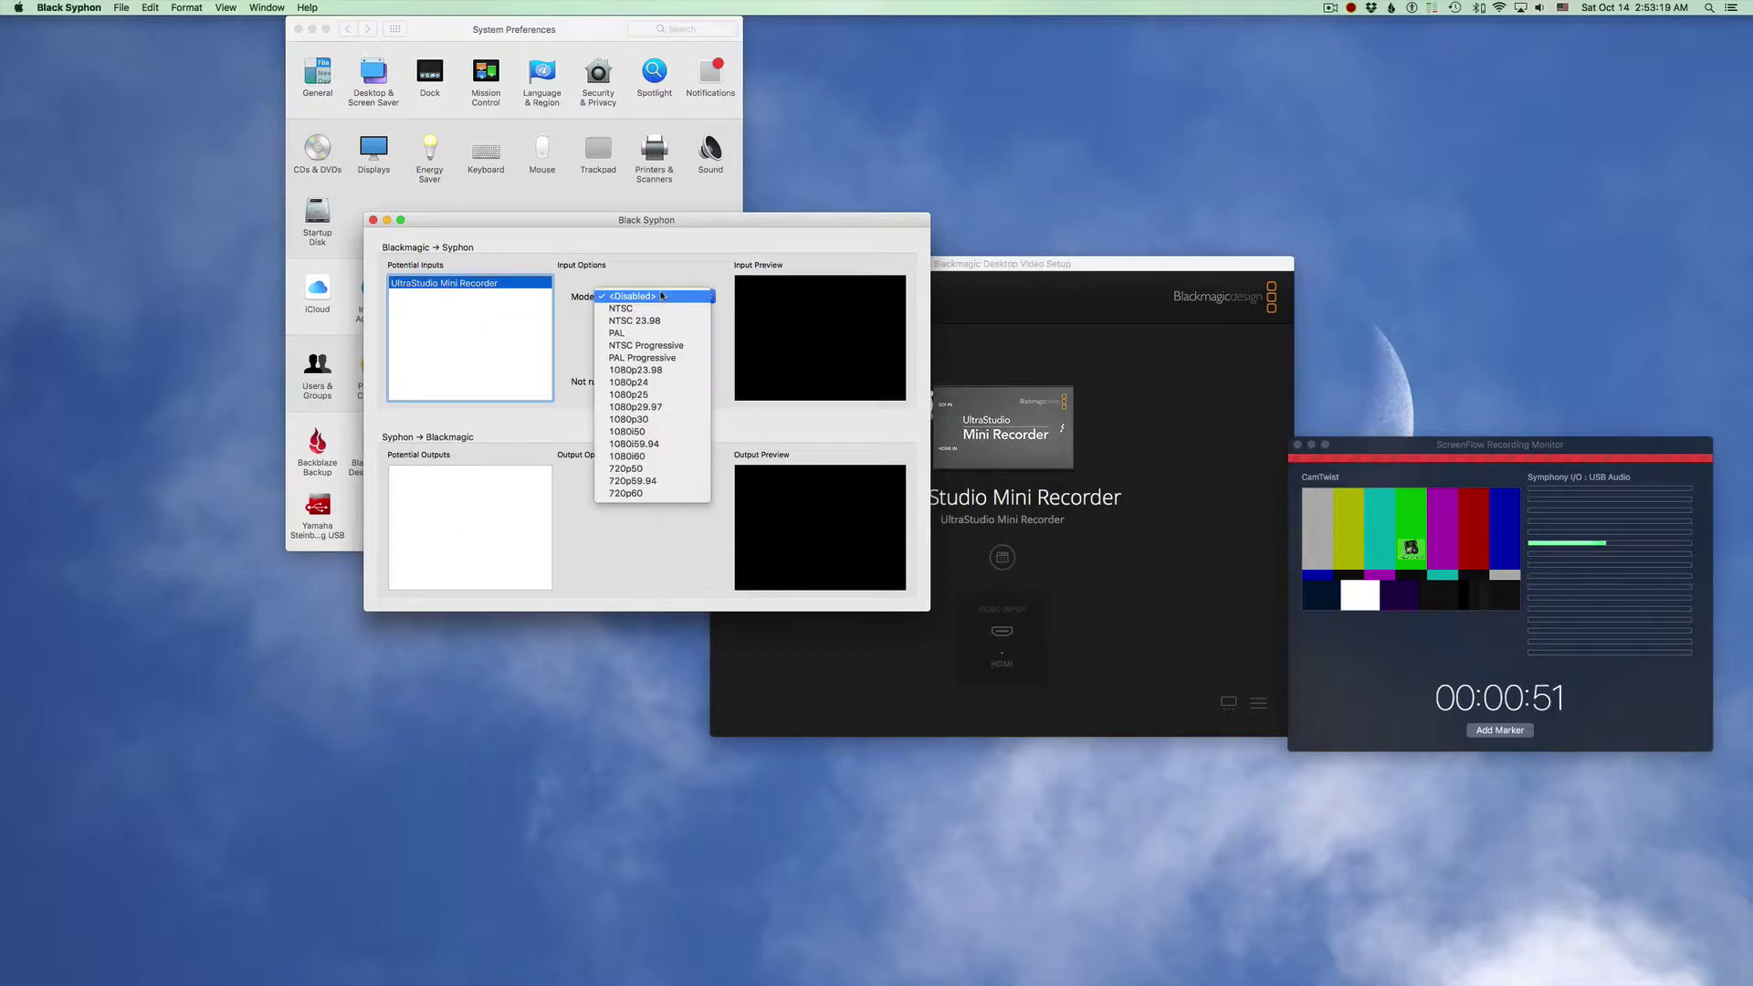
click(657, 395)
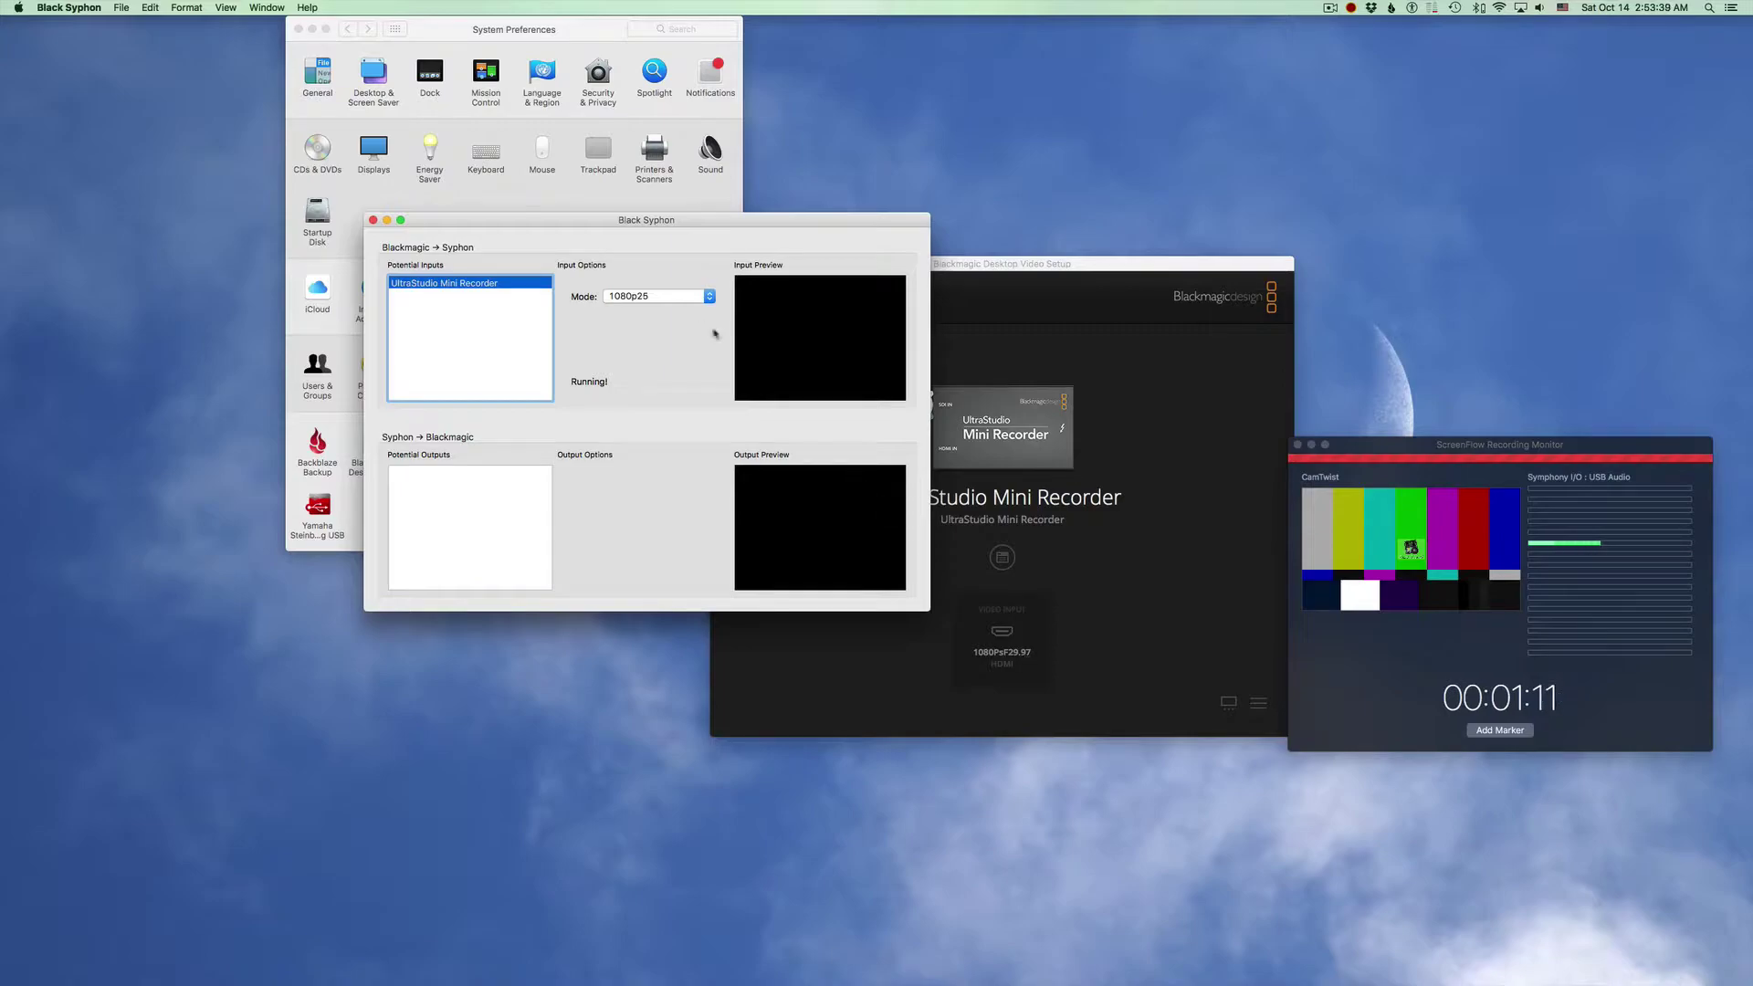
click(705, 299)
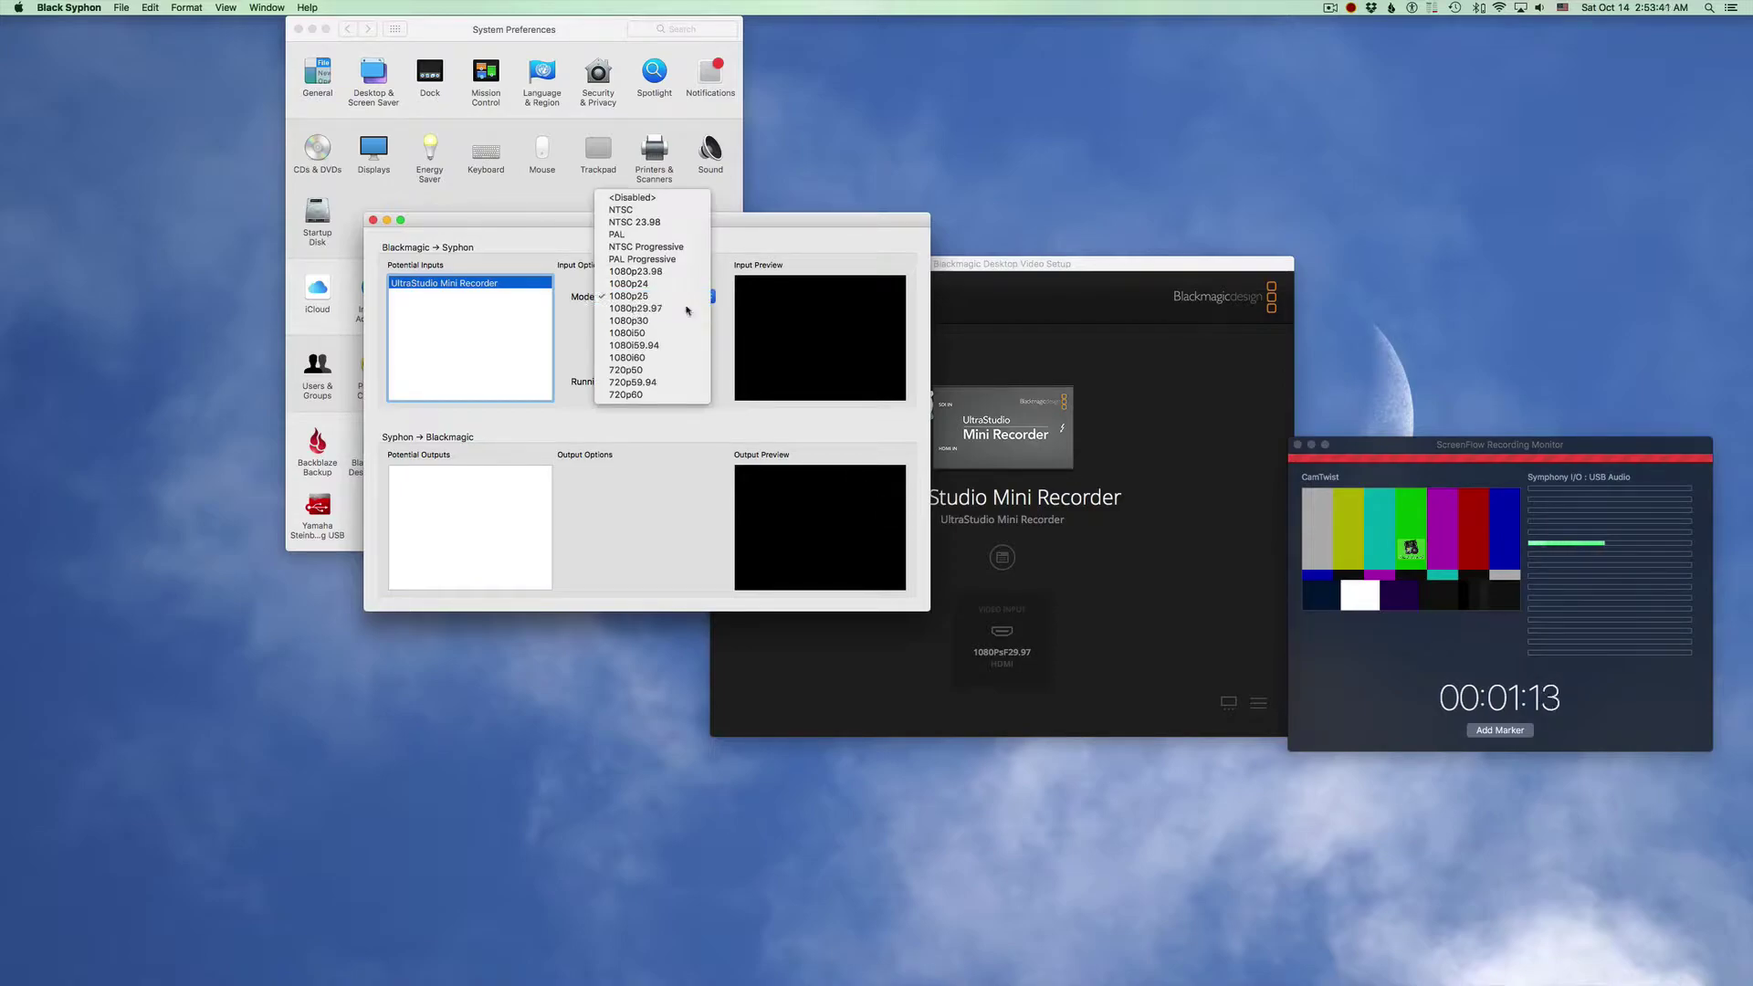
click(687, 310)
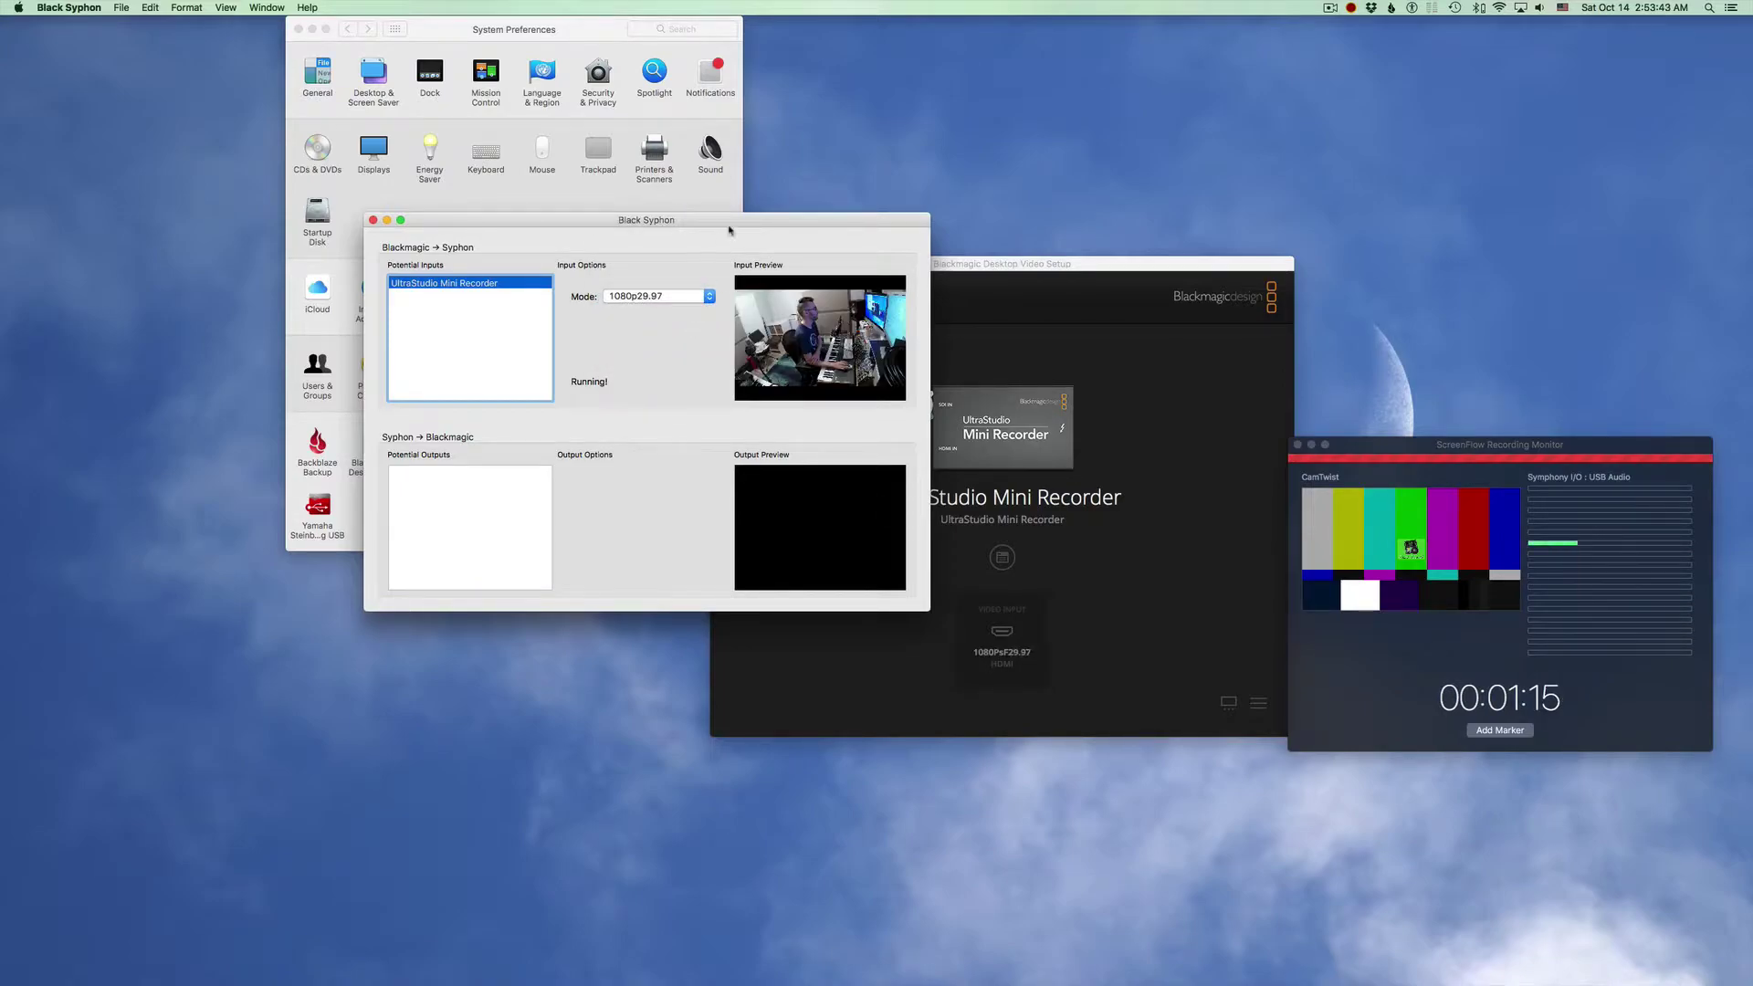
drag(730, 221, 513, 294)
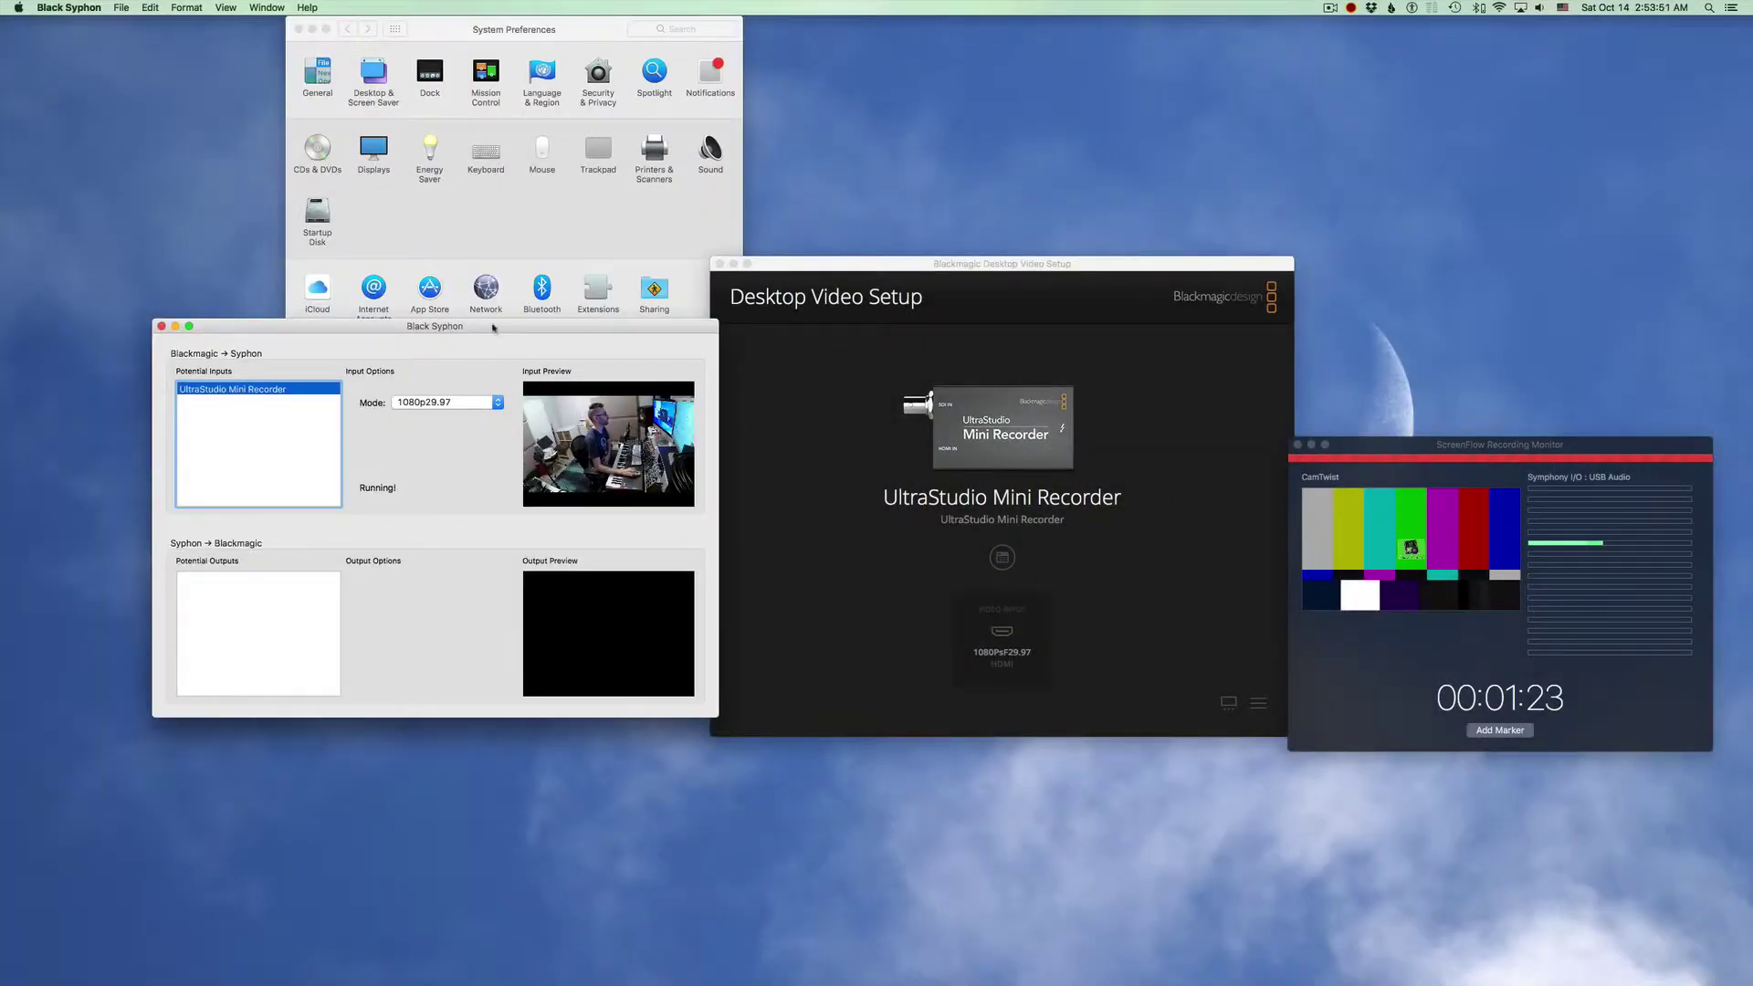
Quit and relaunch Black Syphon, then run the Mini Recorder input at 1080p29.97.
key(super+q)
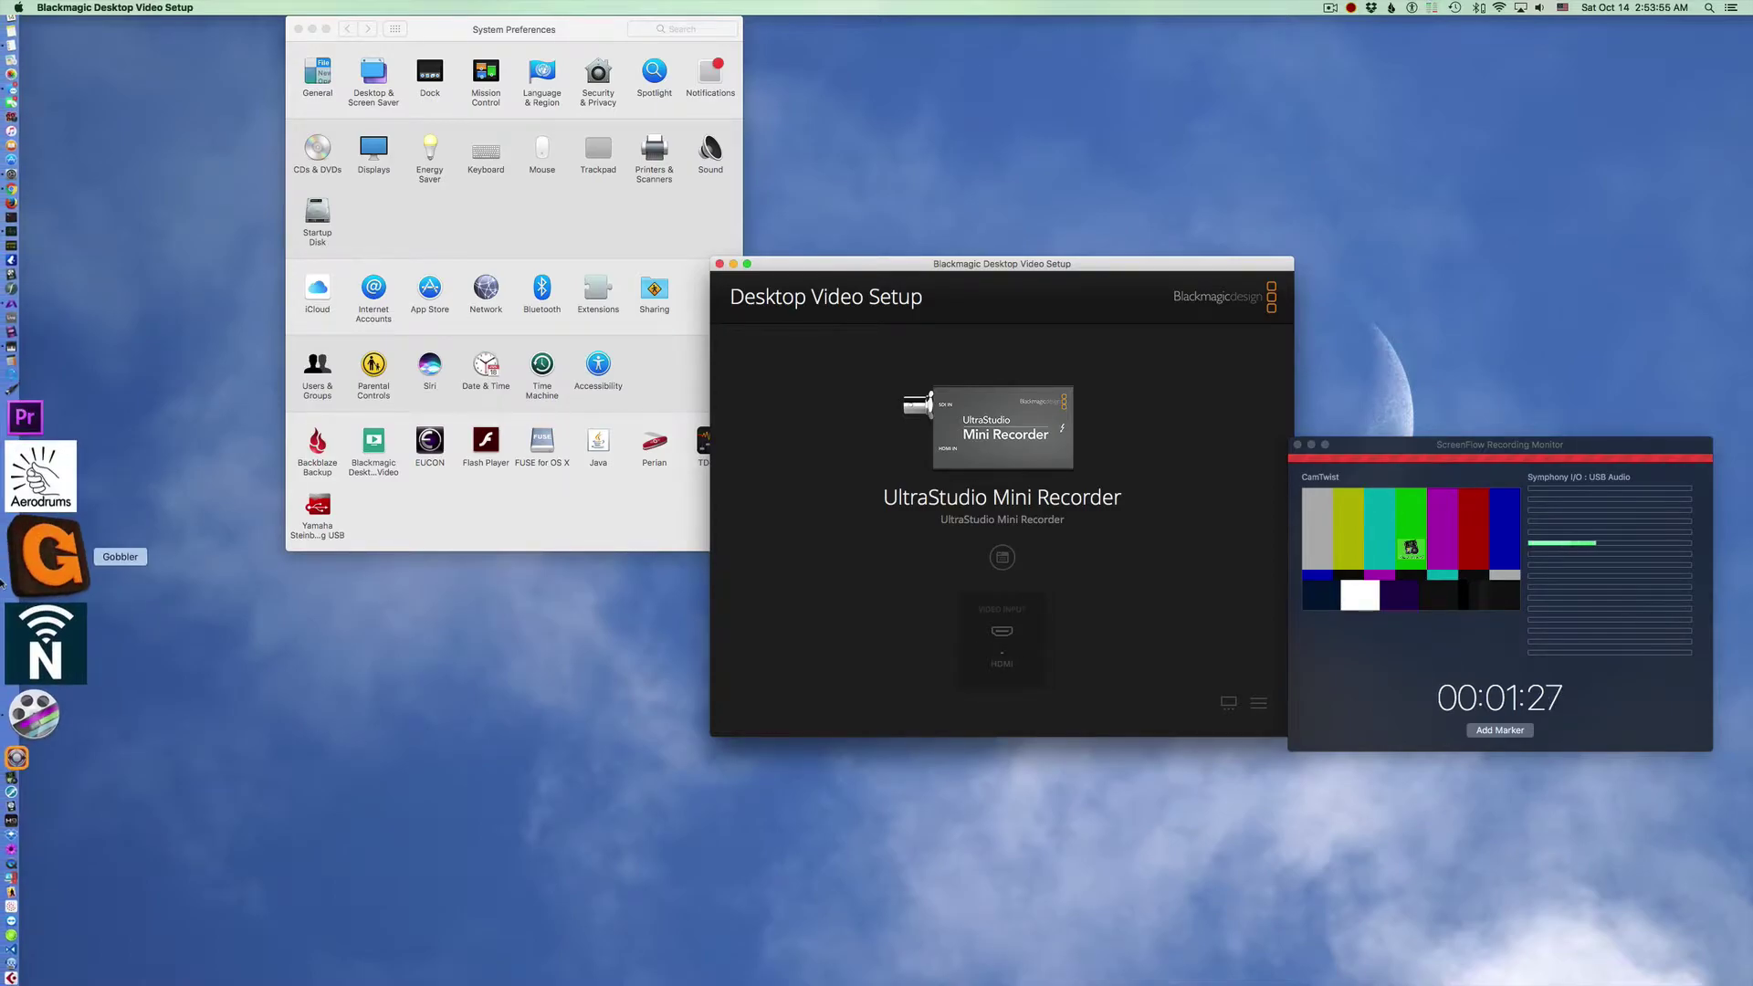
click(19, 625)
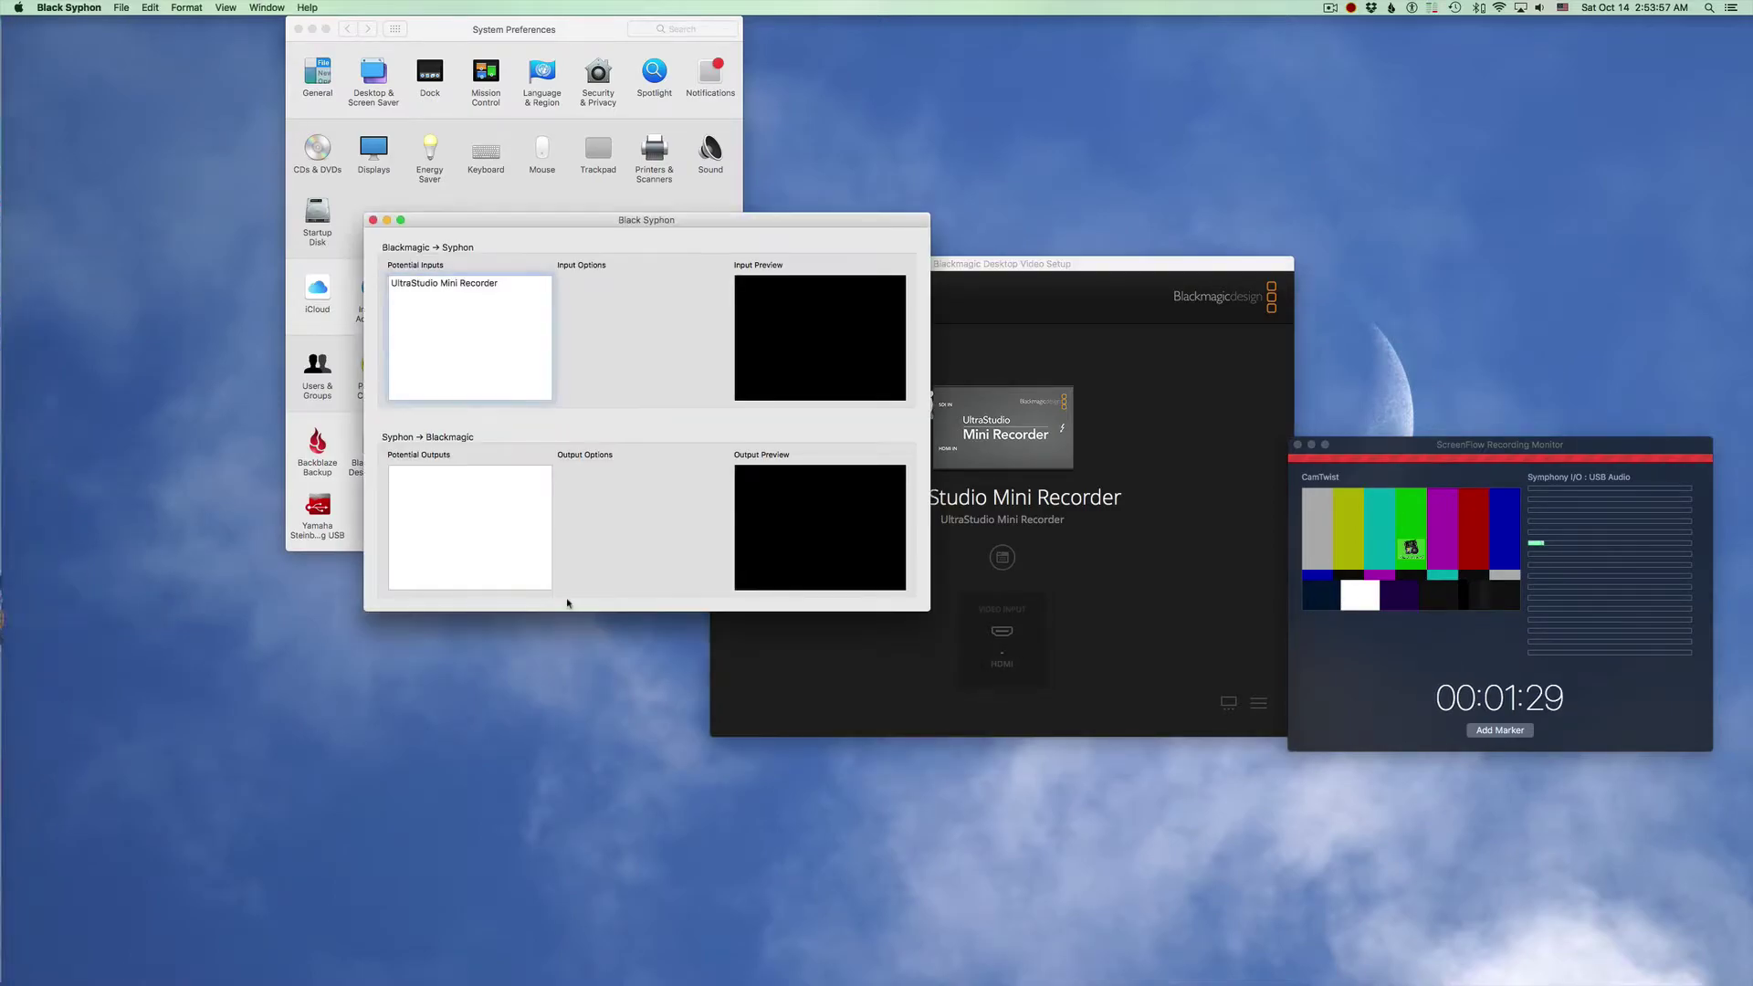
click(486, 284)
click(670, 297)
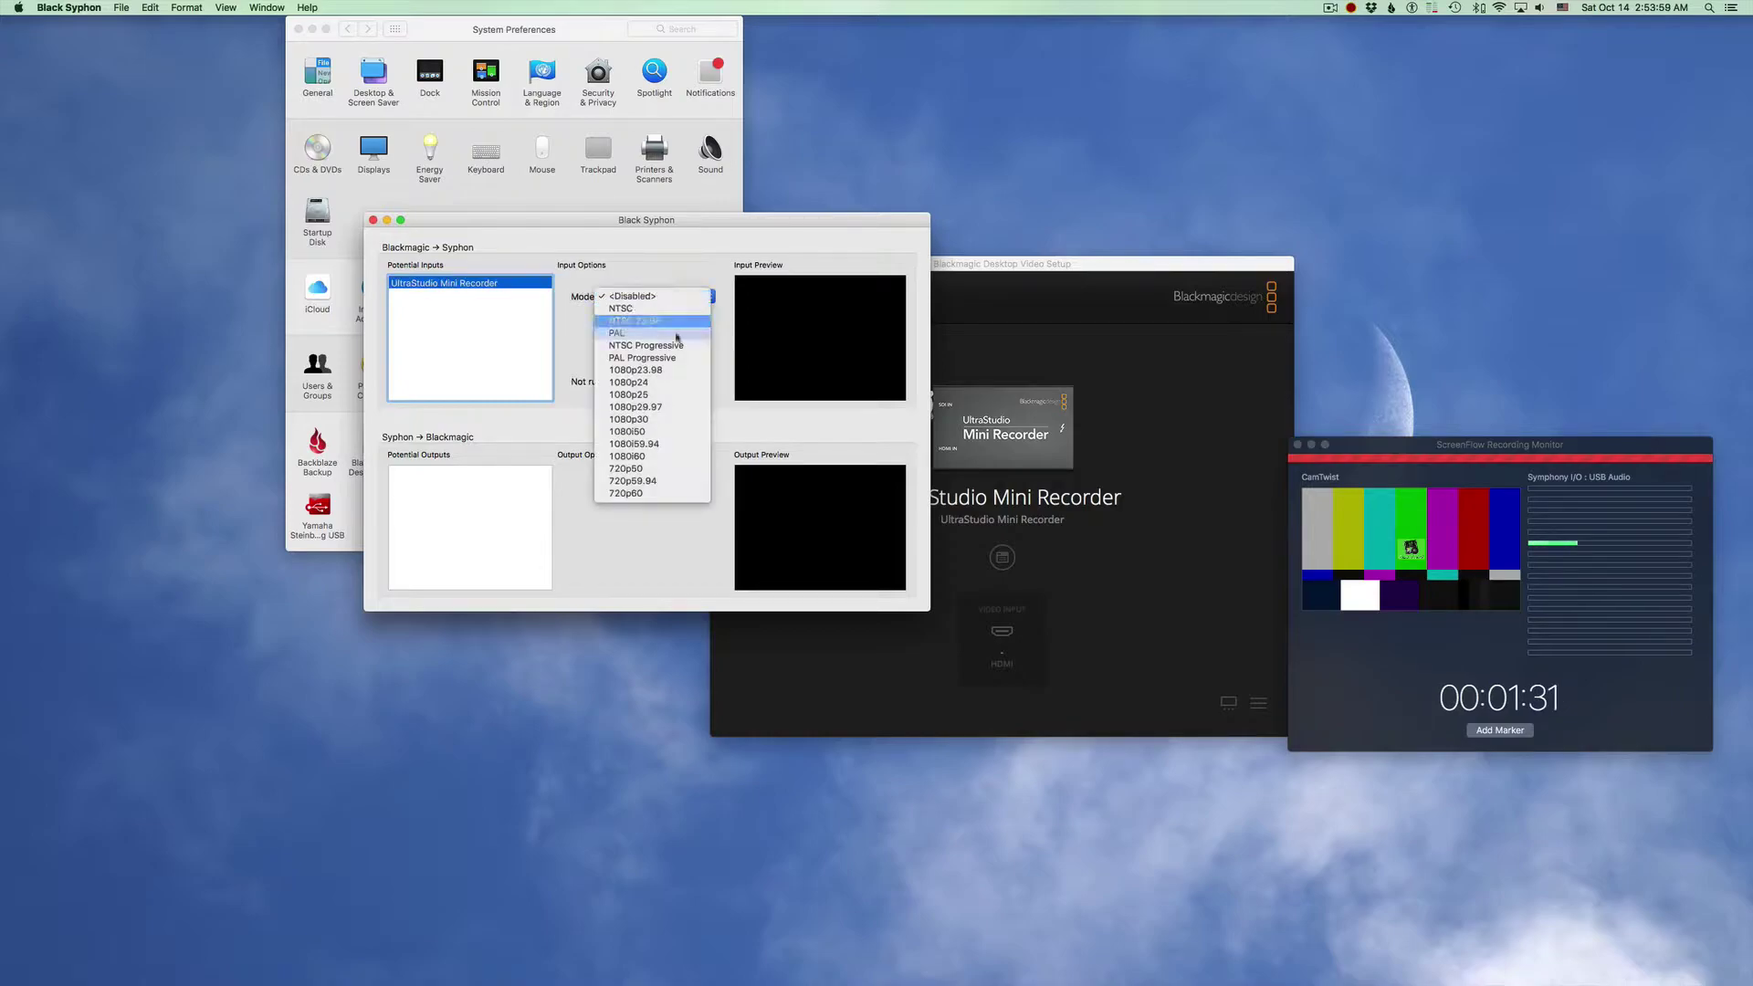
click(680, 403)
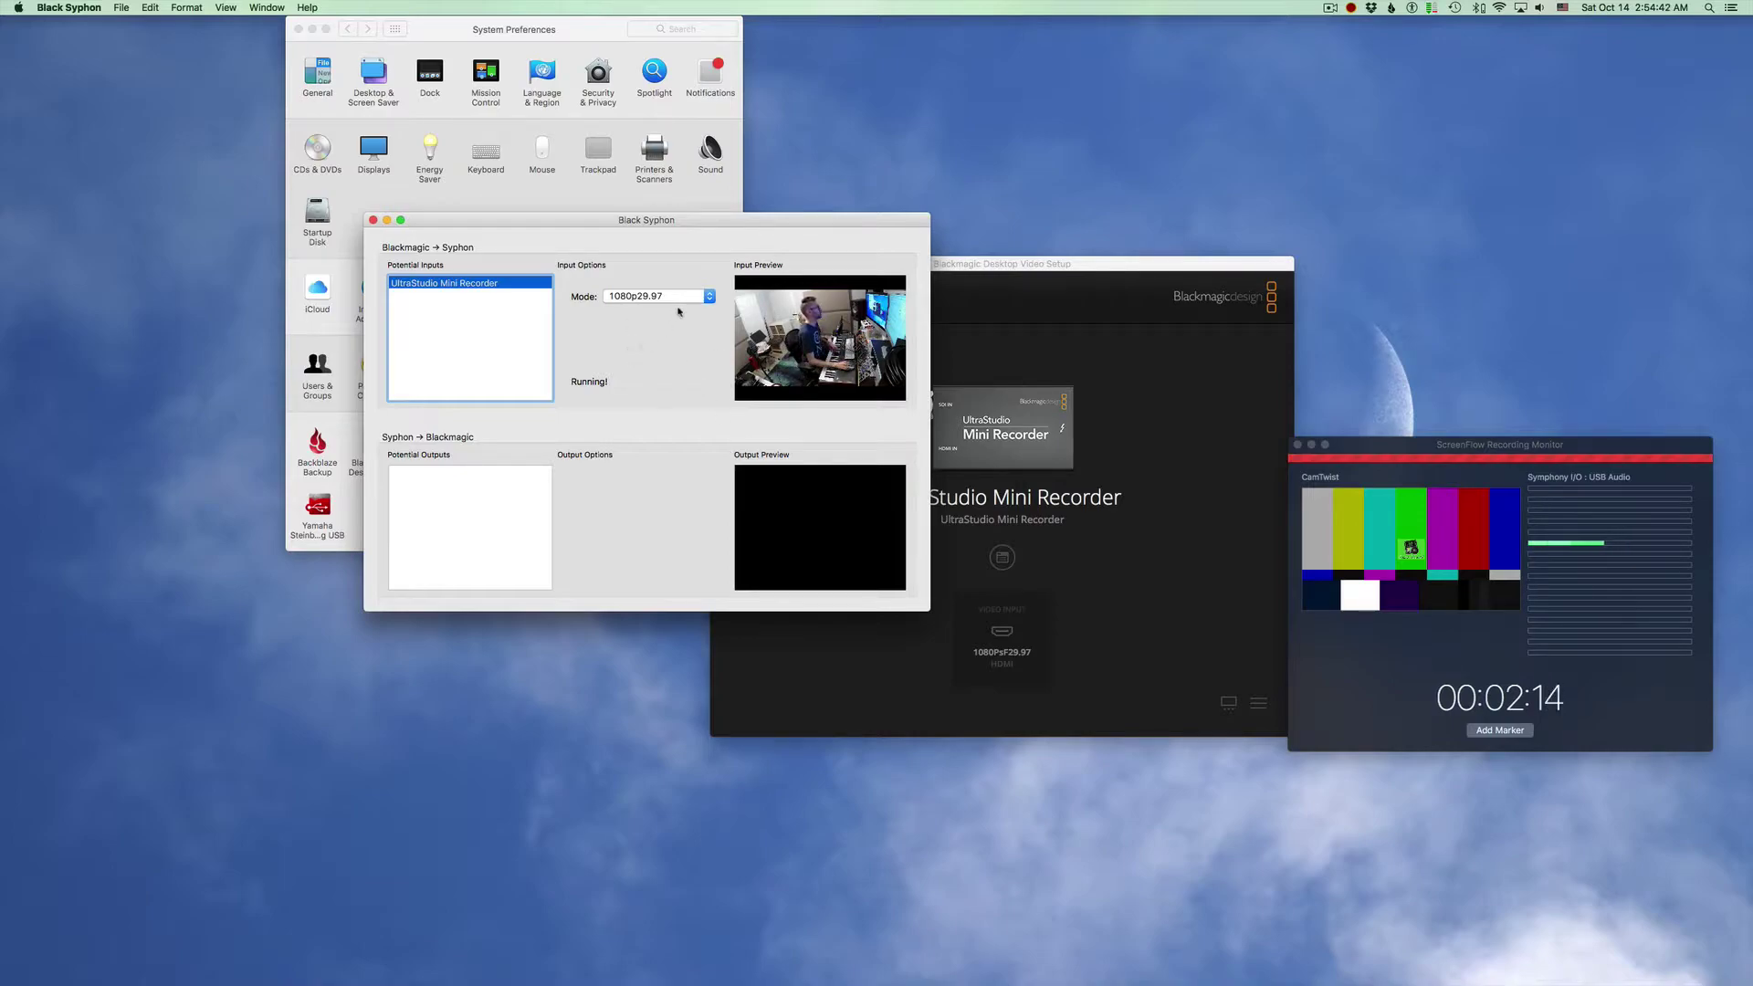
mouse_move(7, 722)
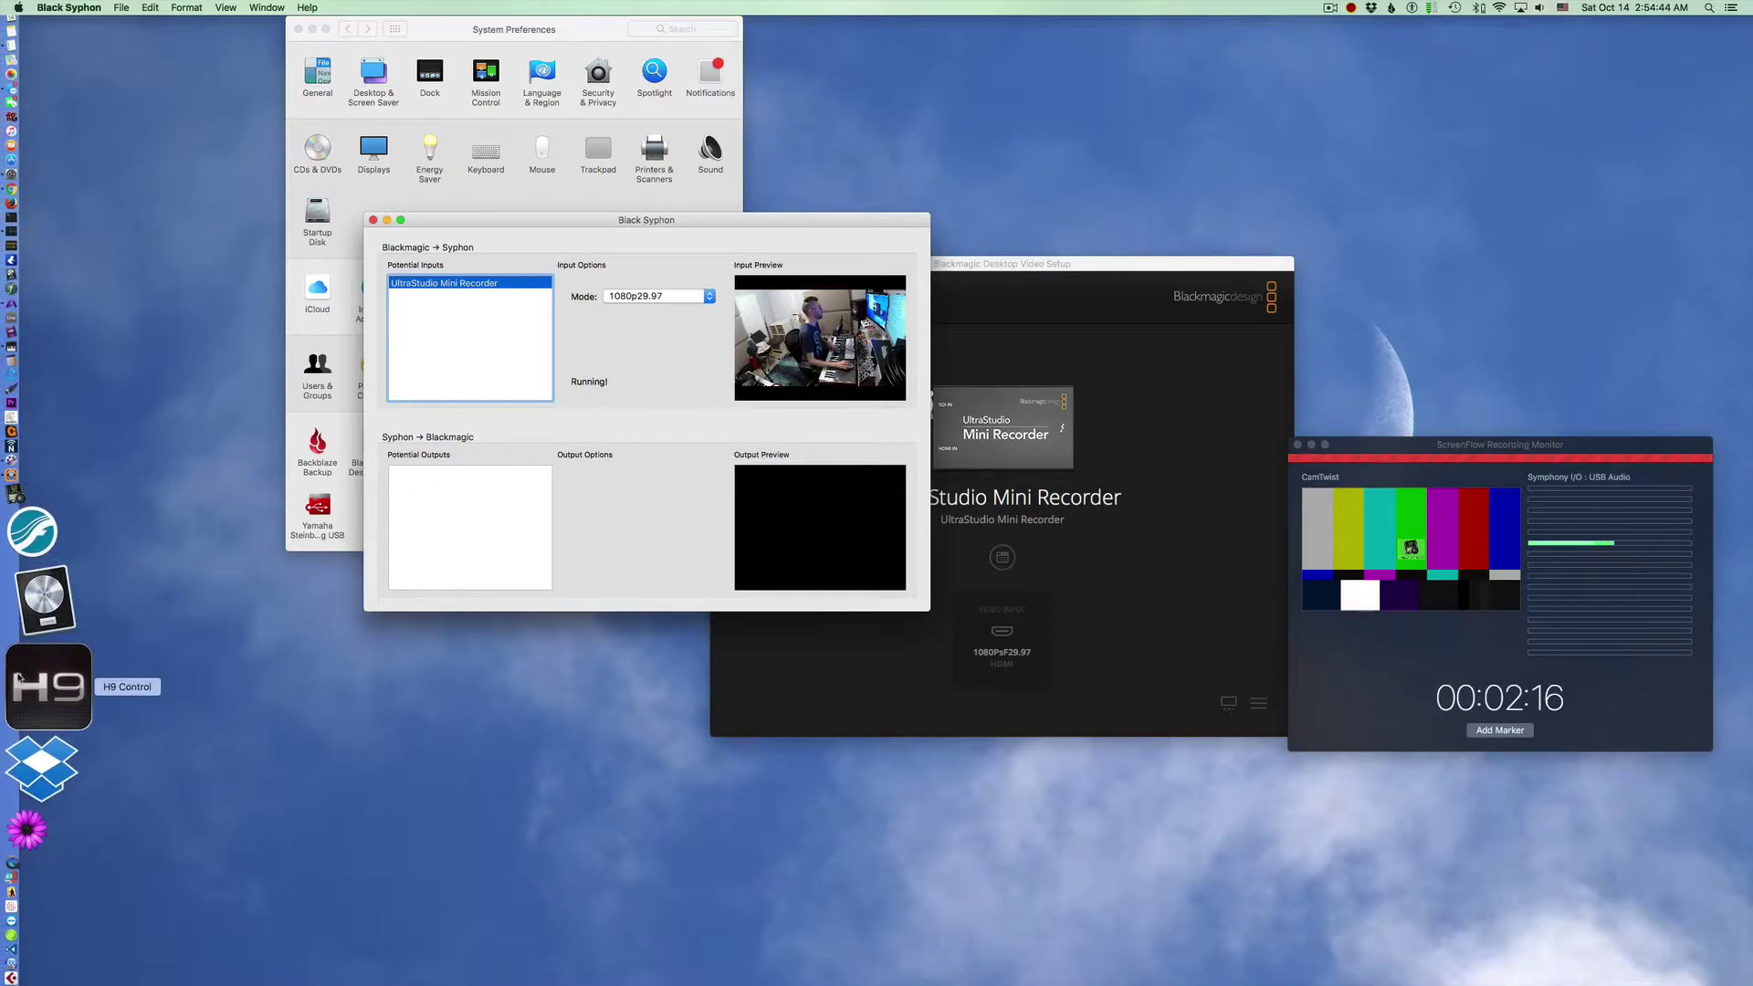
Launch CamTwist and set its Video Size preference to Custom.
click(41, 610)
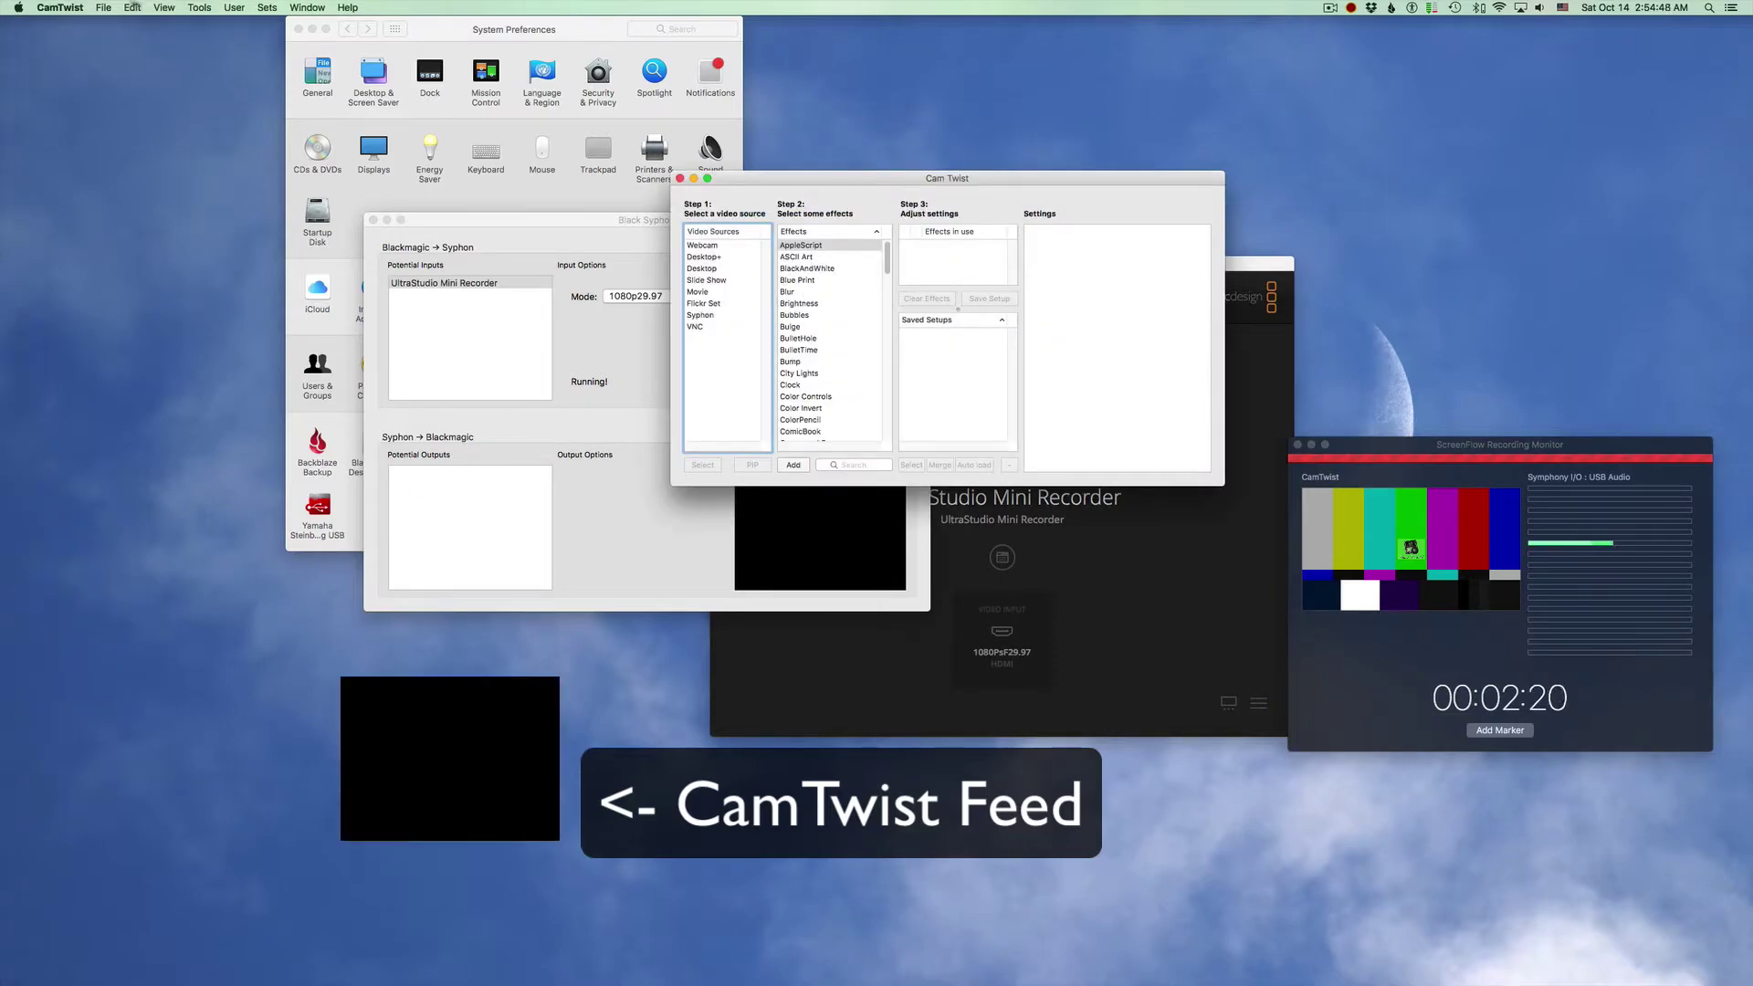
click(61, 7)
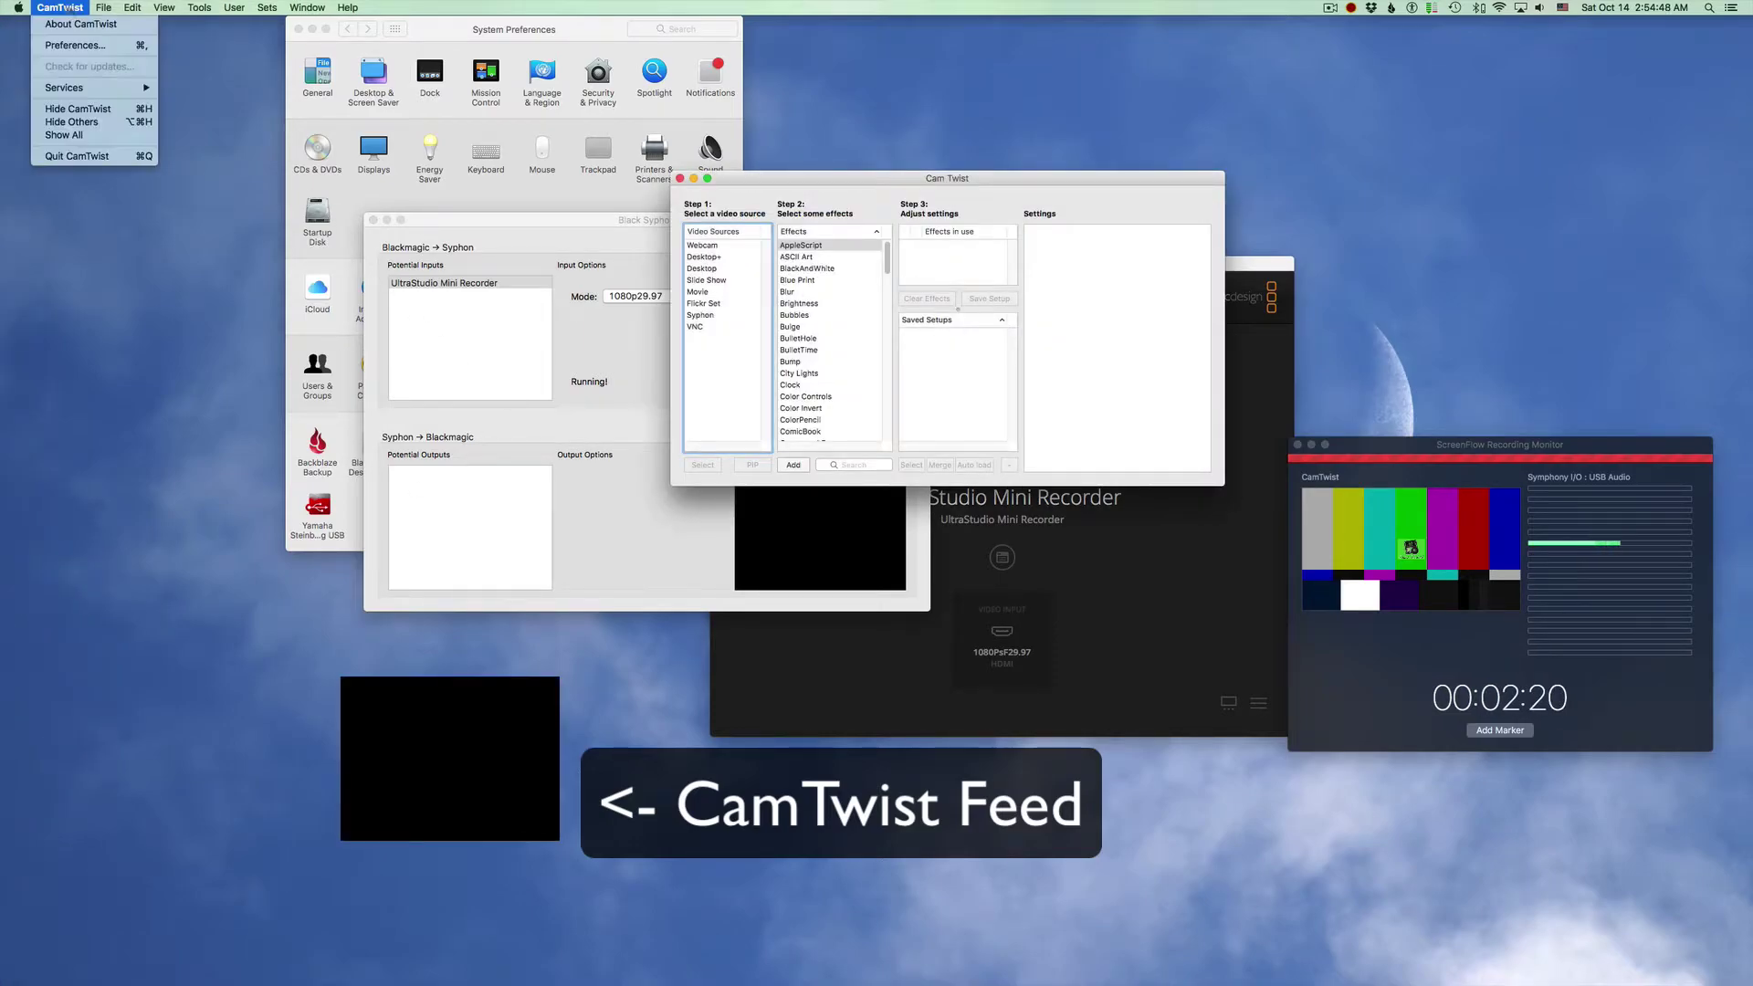
click(129, 49)
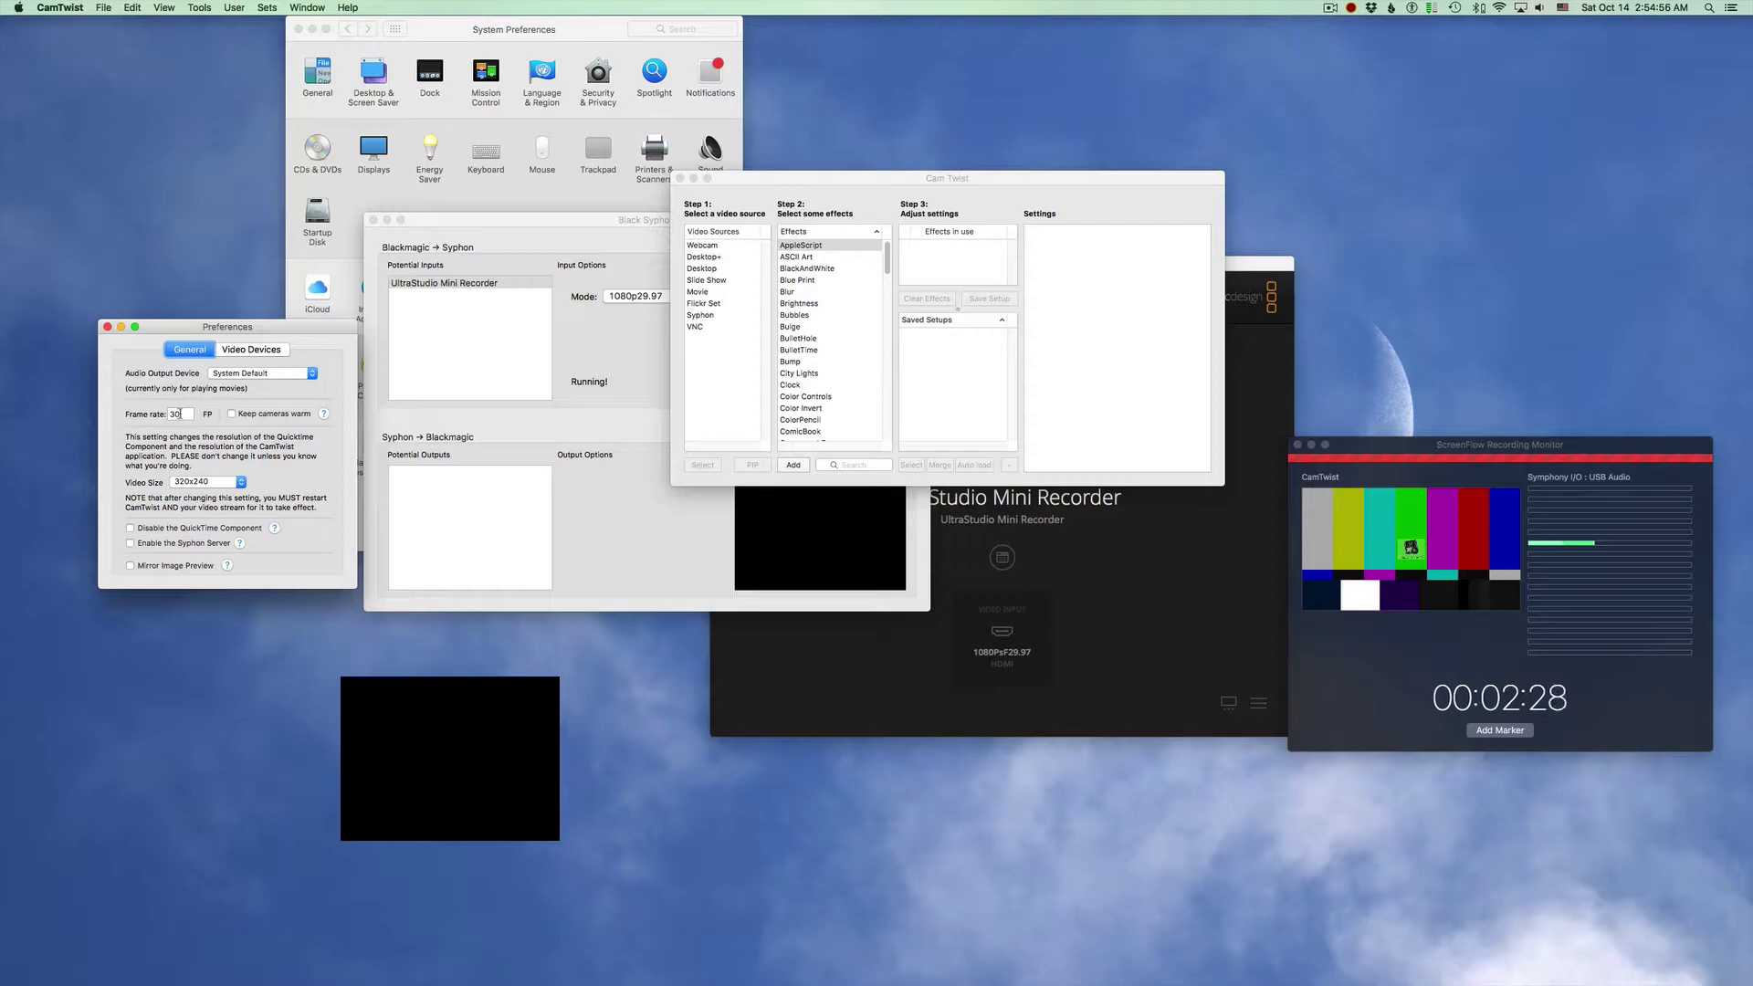
double_click(184, 414)
click(213, 486)
click(197, 539)
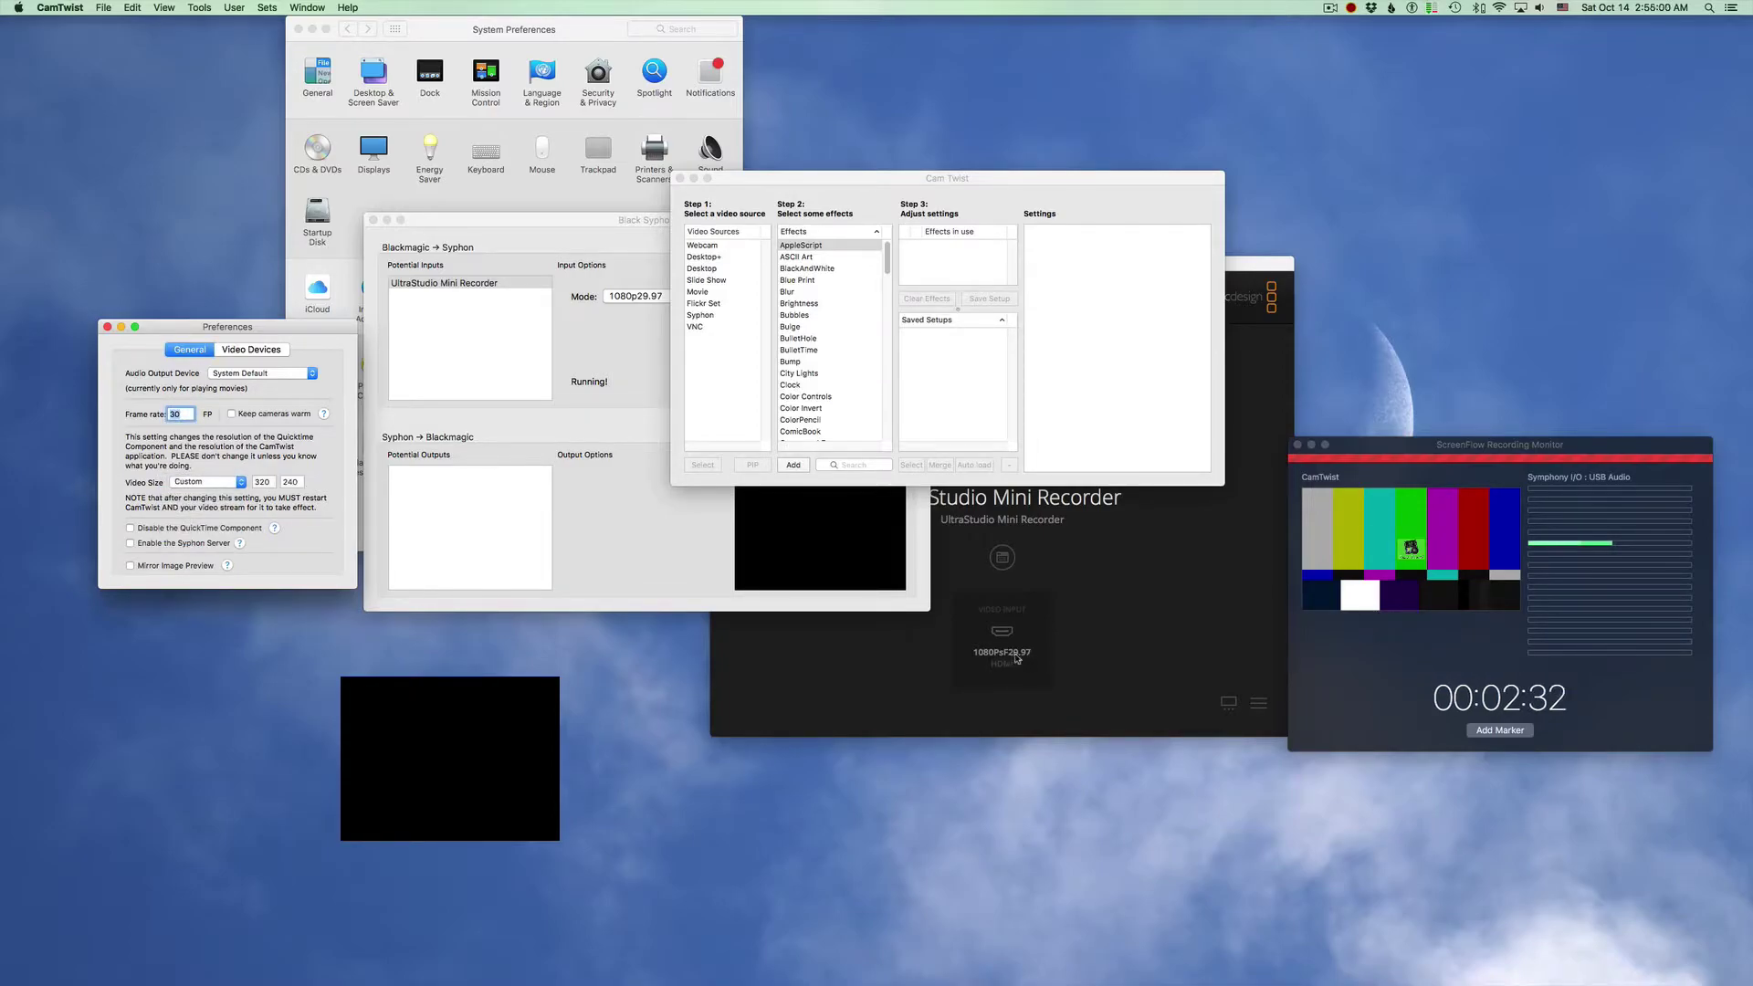
Enter a custom video size of 1920 by 1080, then hide CamTwist.
double_click(262, 482)
text(1080)
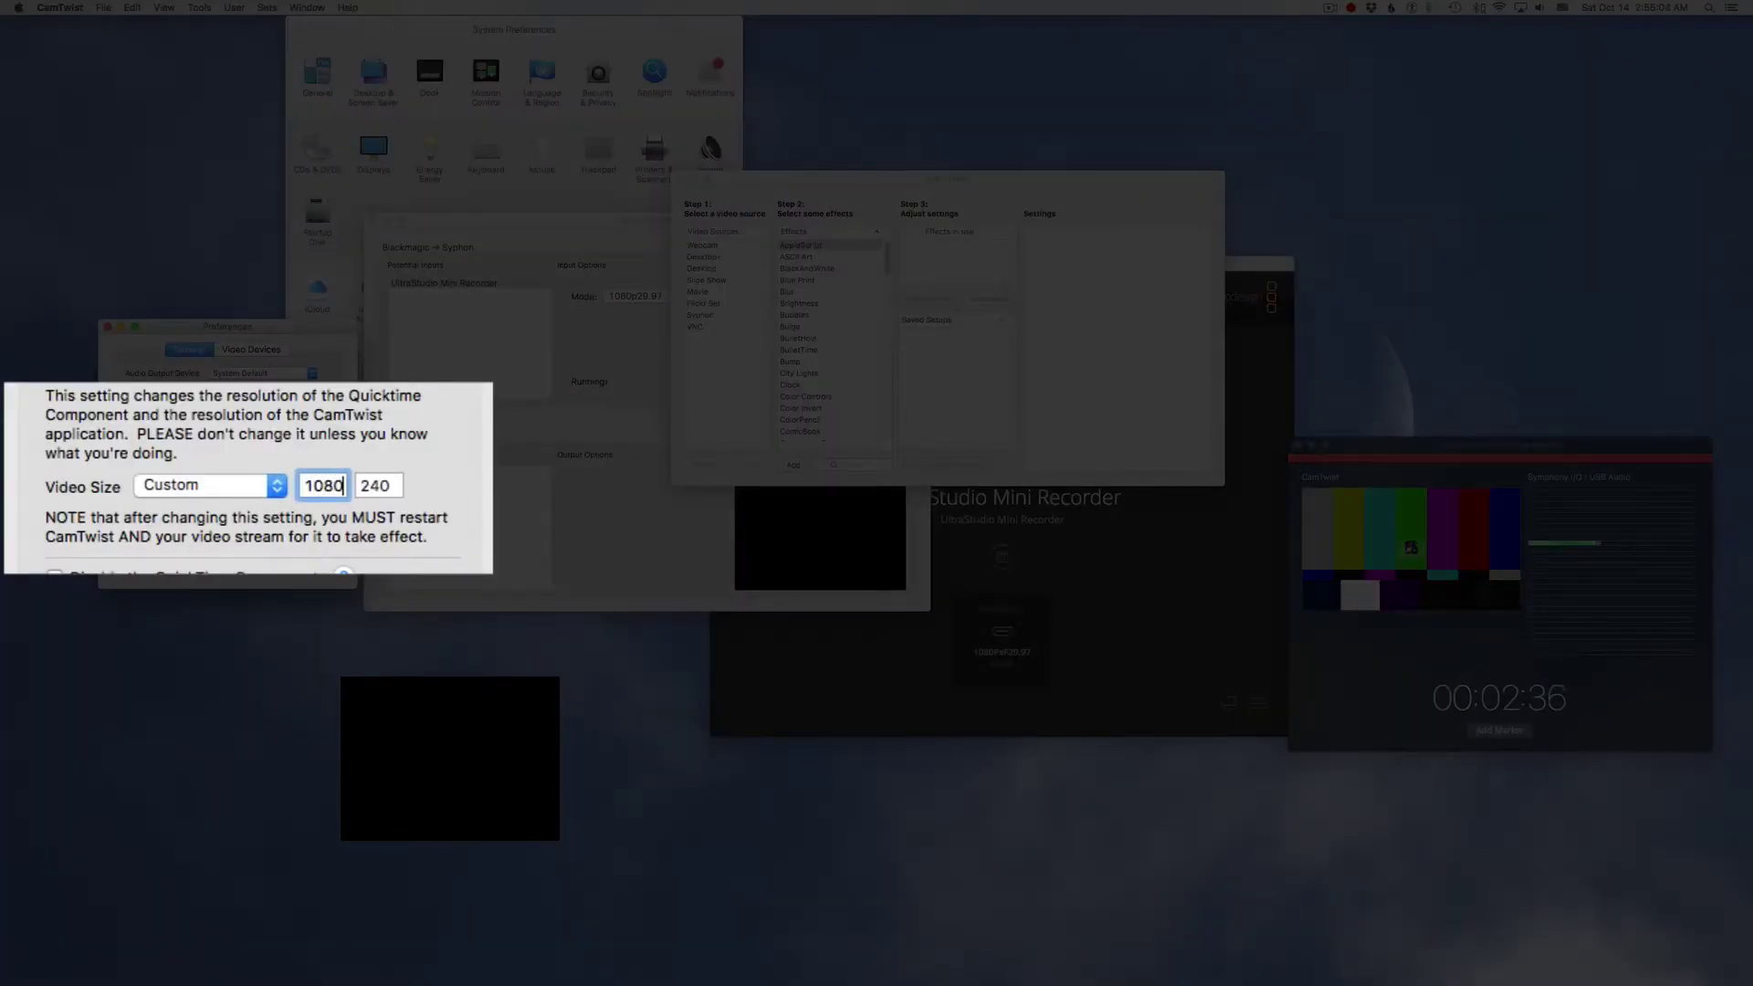
key(BackSpace)
key(BackSpace)
key(BackSpace)
text(1920)
key(Tab)
text(1080)
key(Tab)
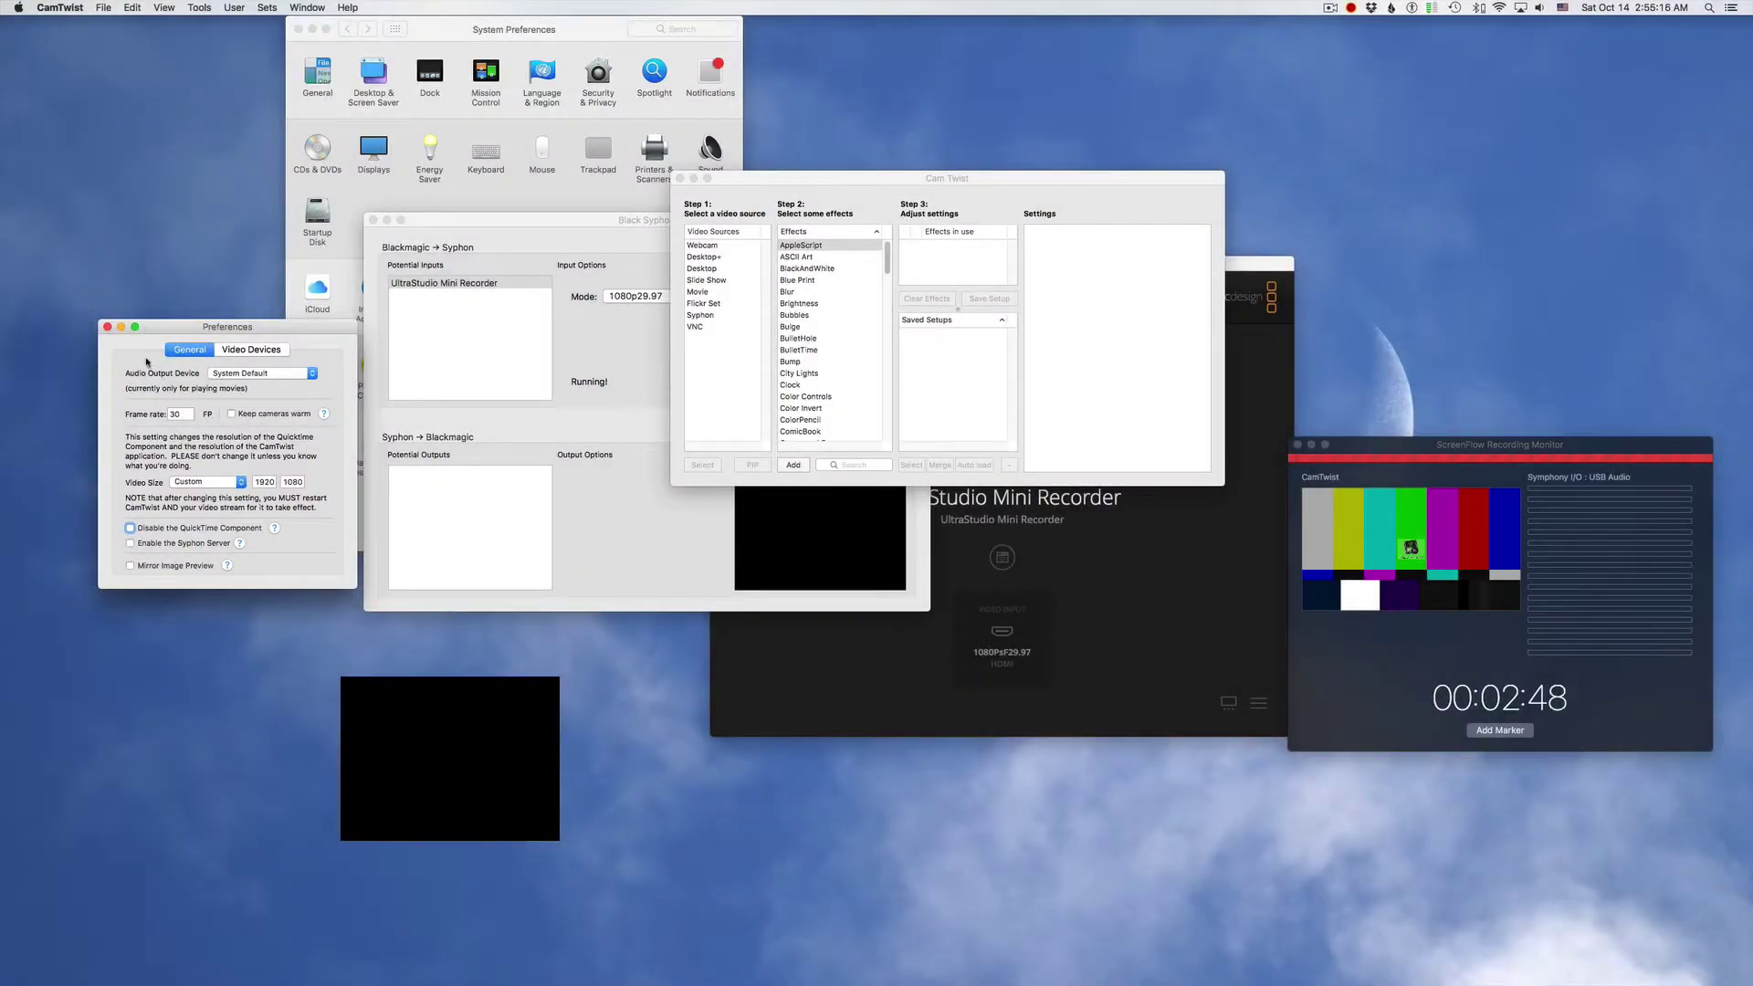
key(super+h)
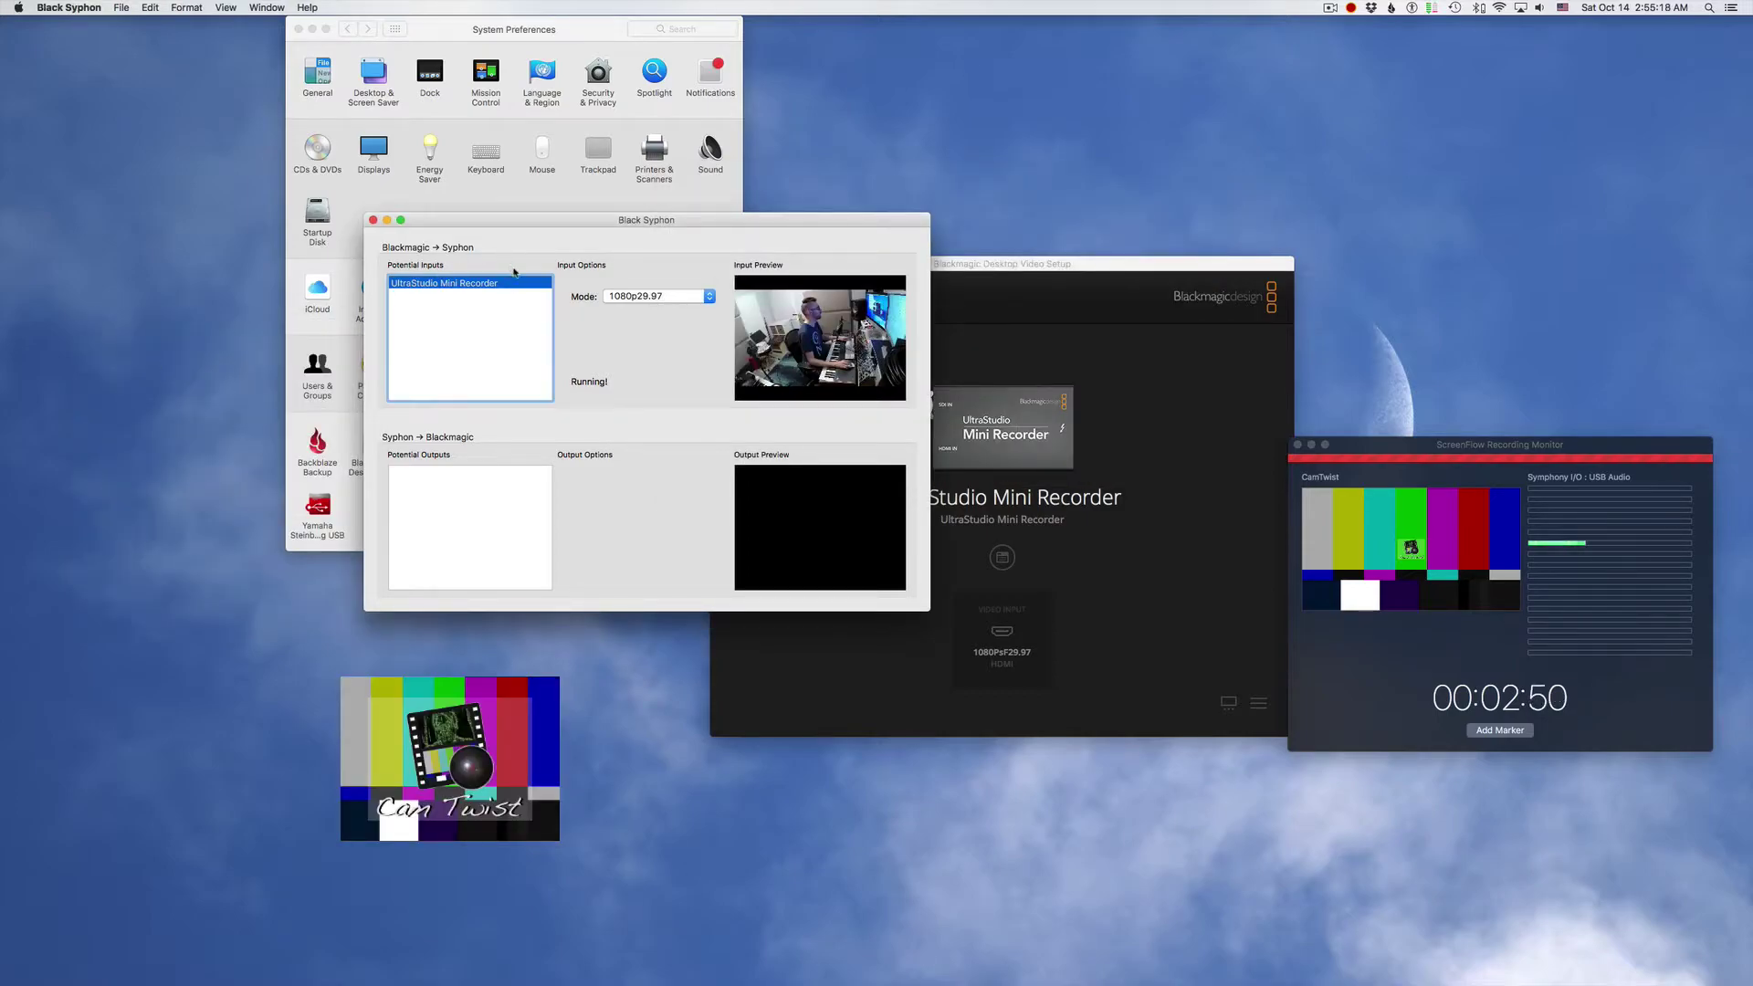
Make Syphon CamTwist's video source, using Black Syphon as the Syphon server.
mouse_move(3, 548)
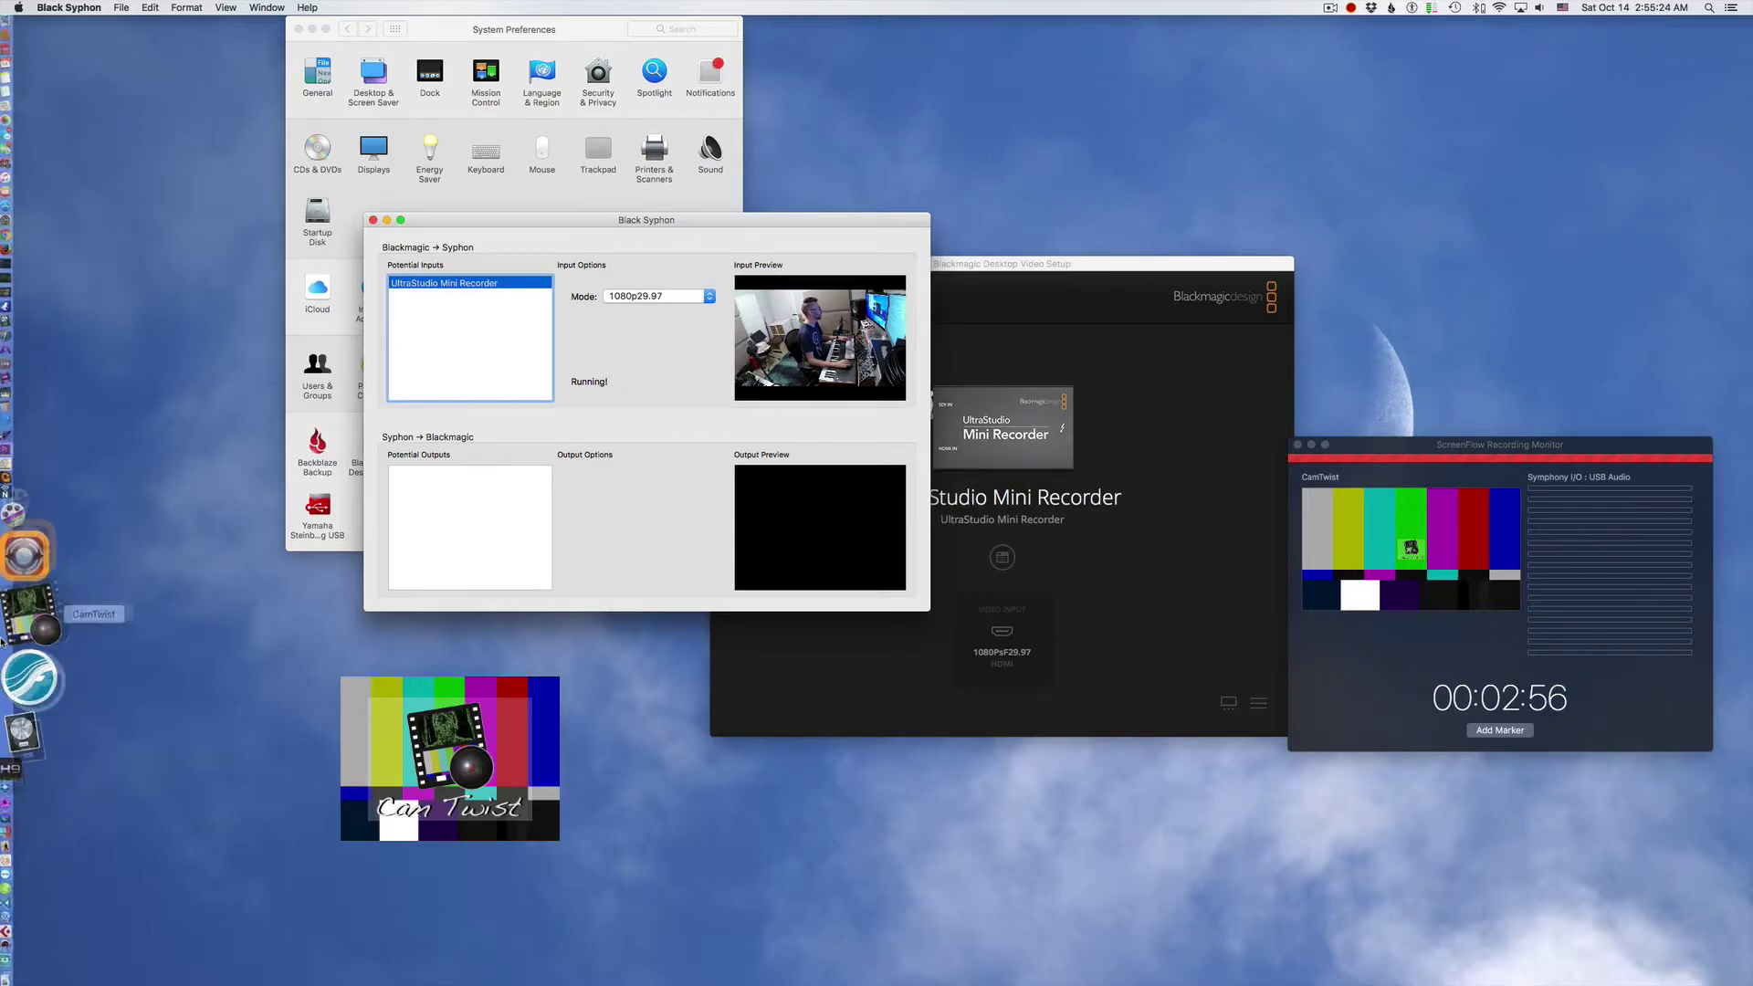
click(16, 630)
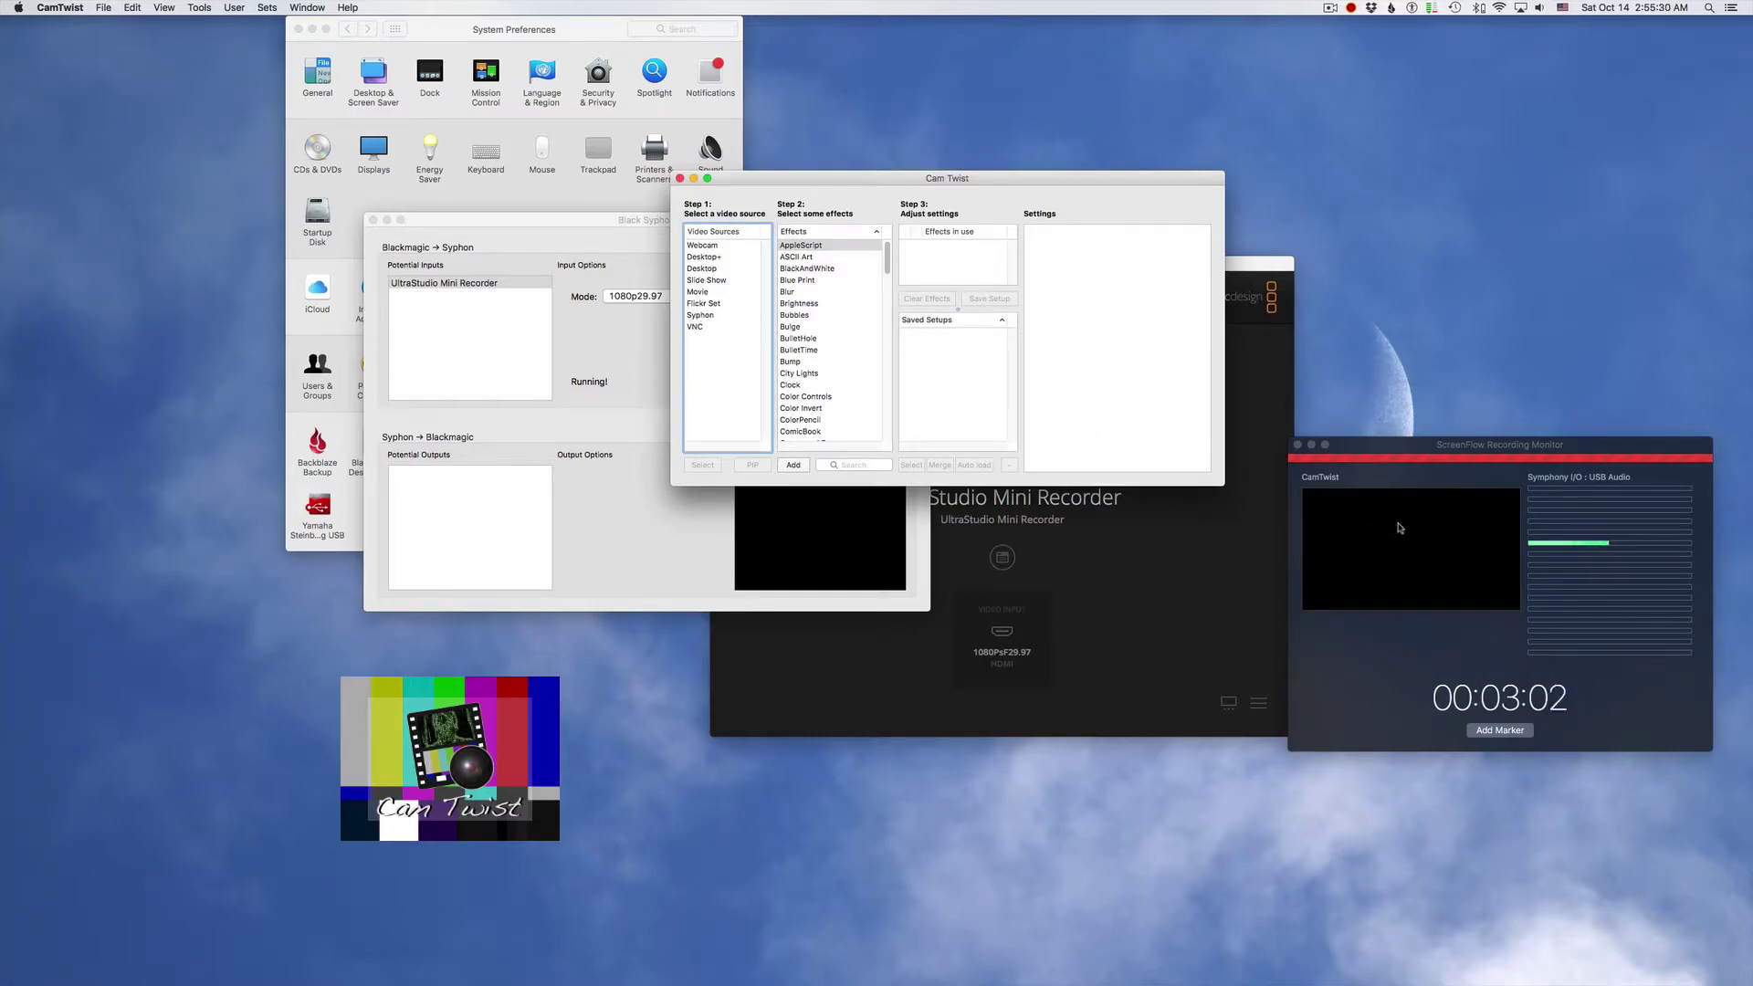
double_click(719, 318)
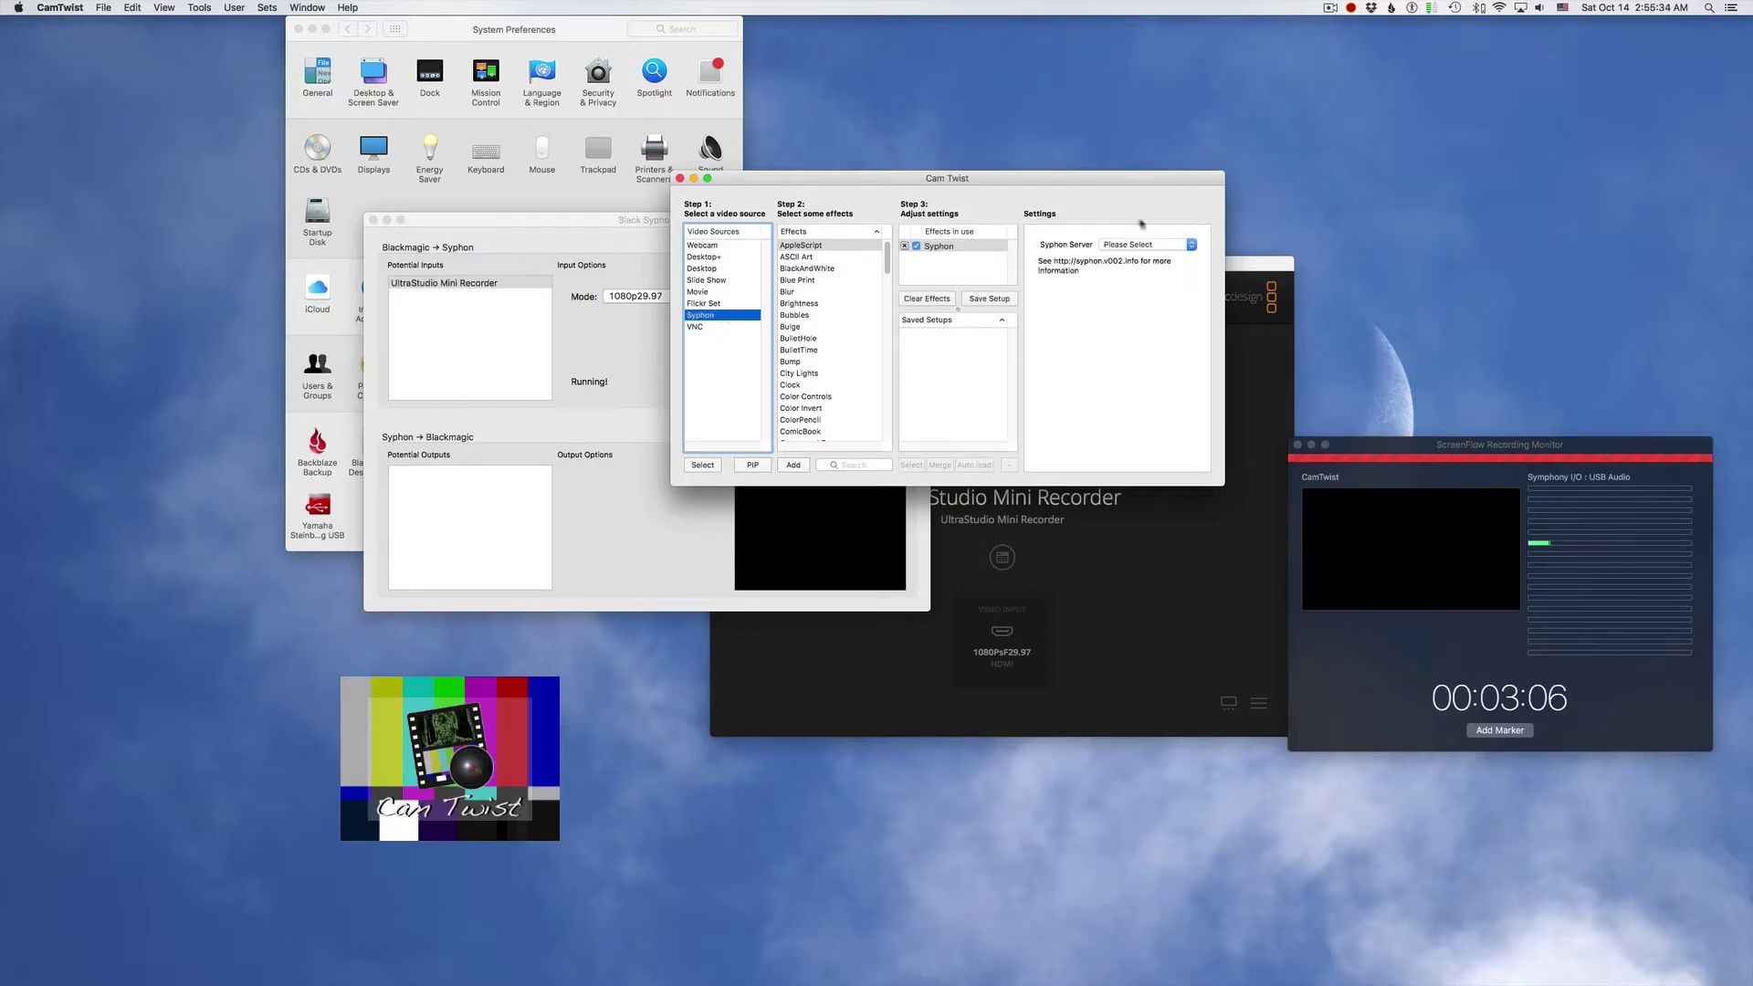
click(1146, 245)
click(1141, 262)
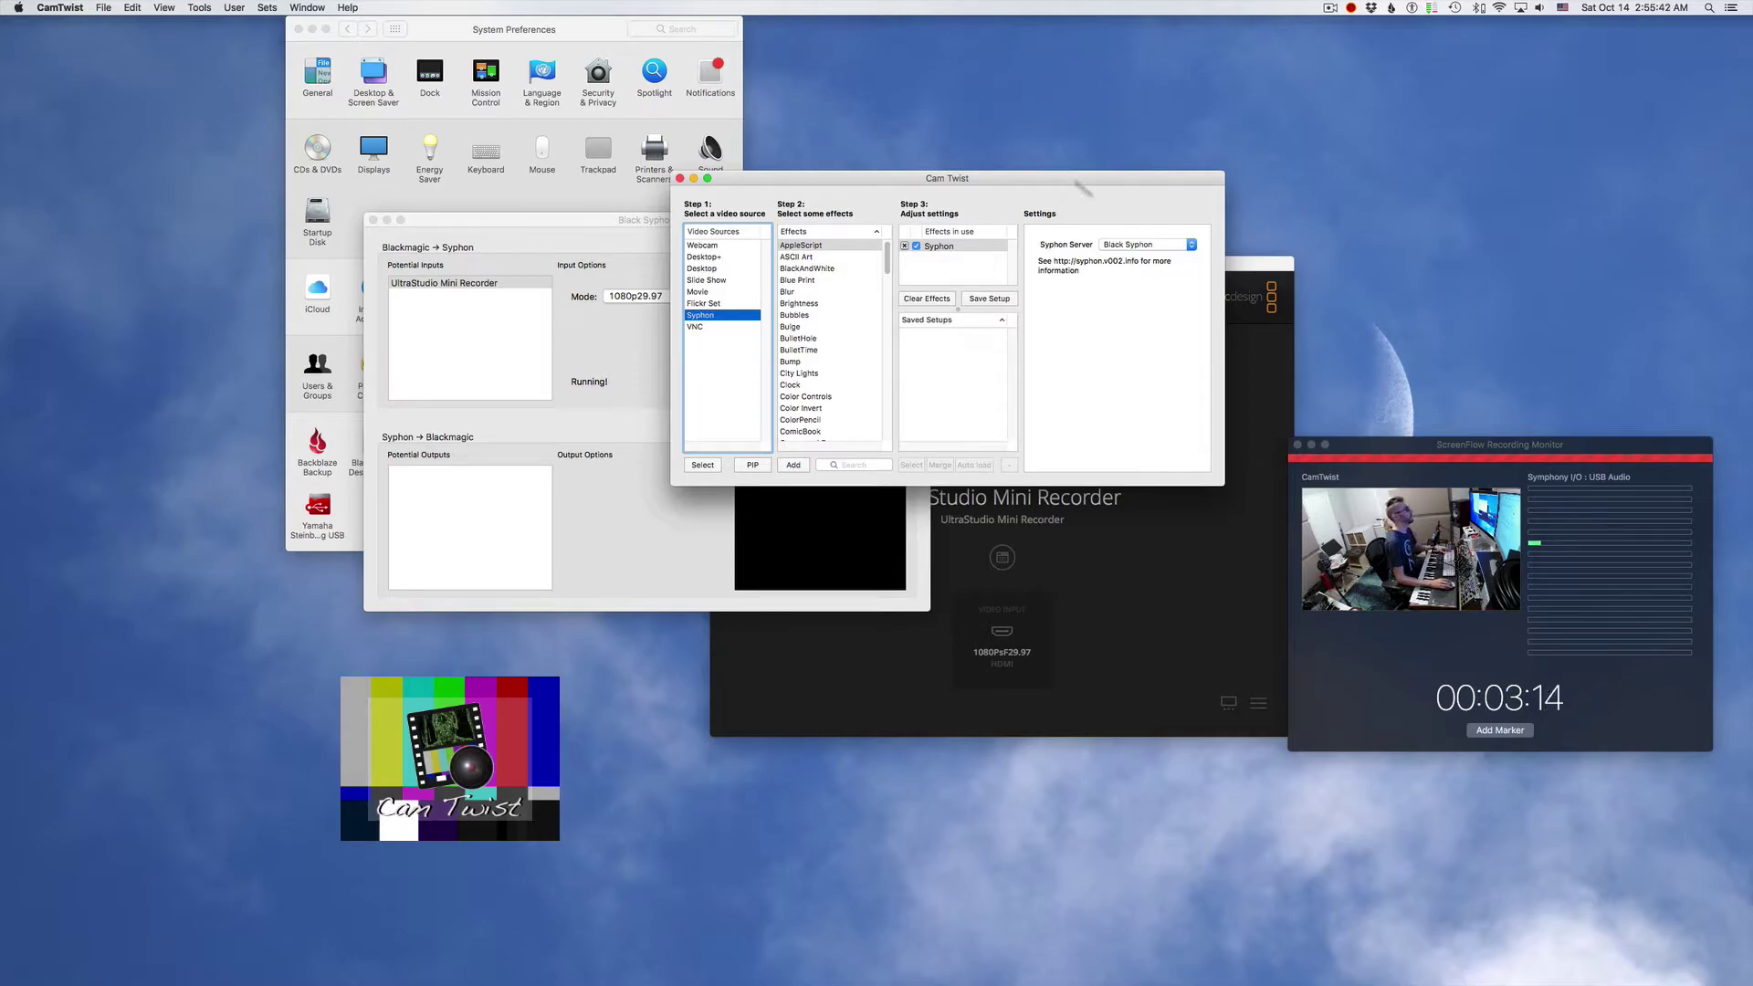
Stop the ScreenFlow recording and select the Screen Recording 10/14/17 and CamTwist clips.
click(1329, 9)
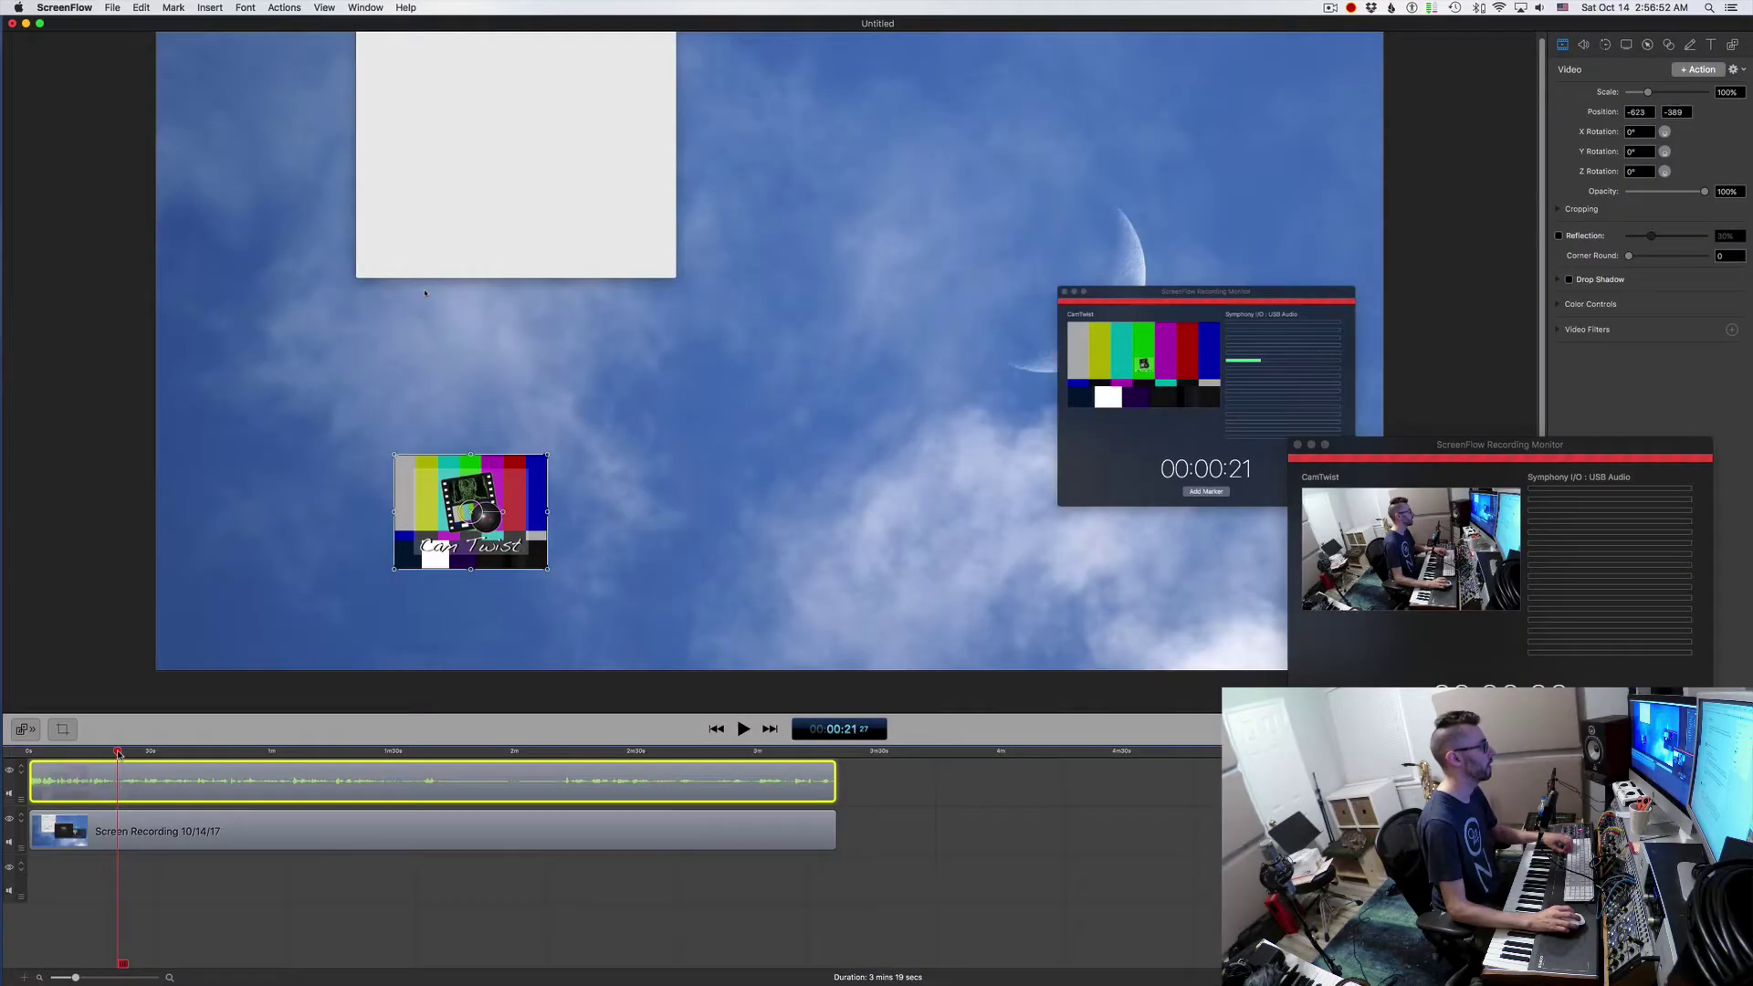
click(203, 821)
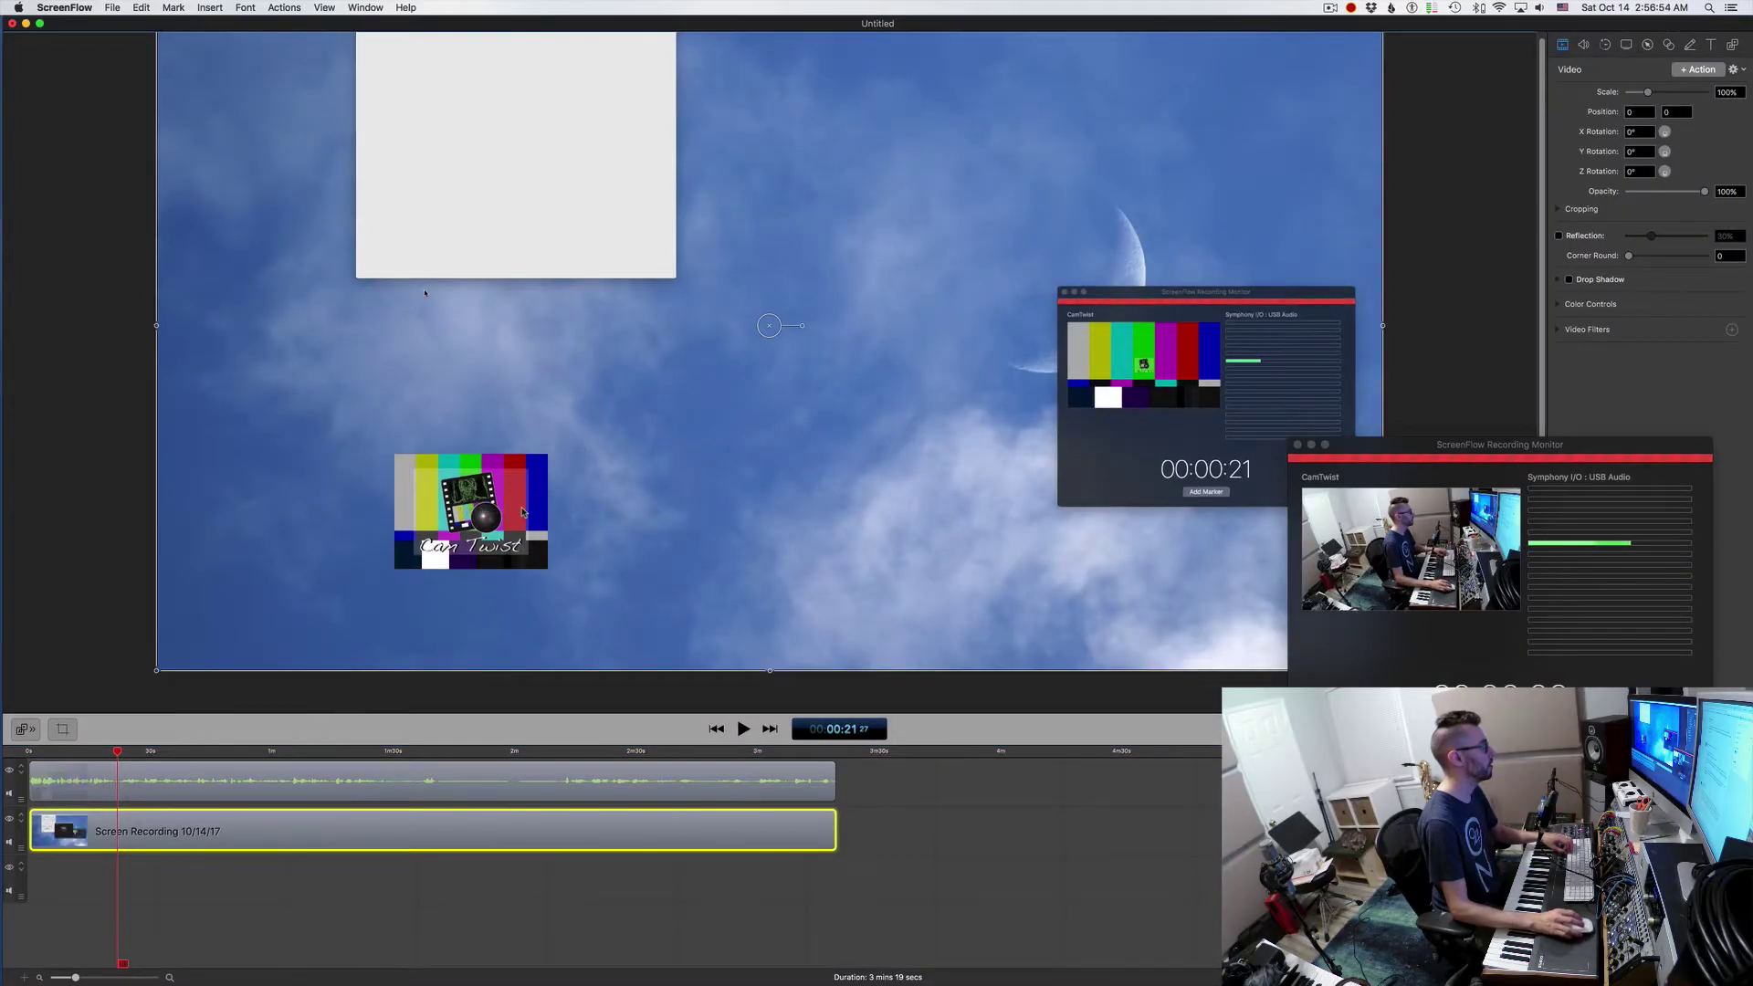
click(203, 798)
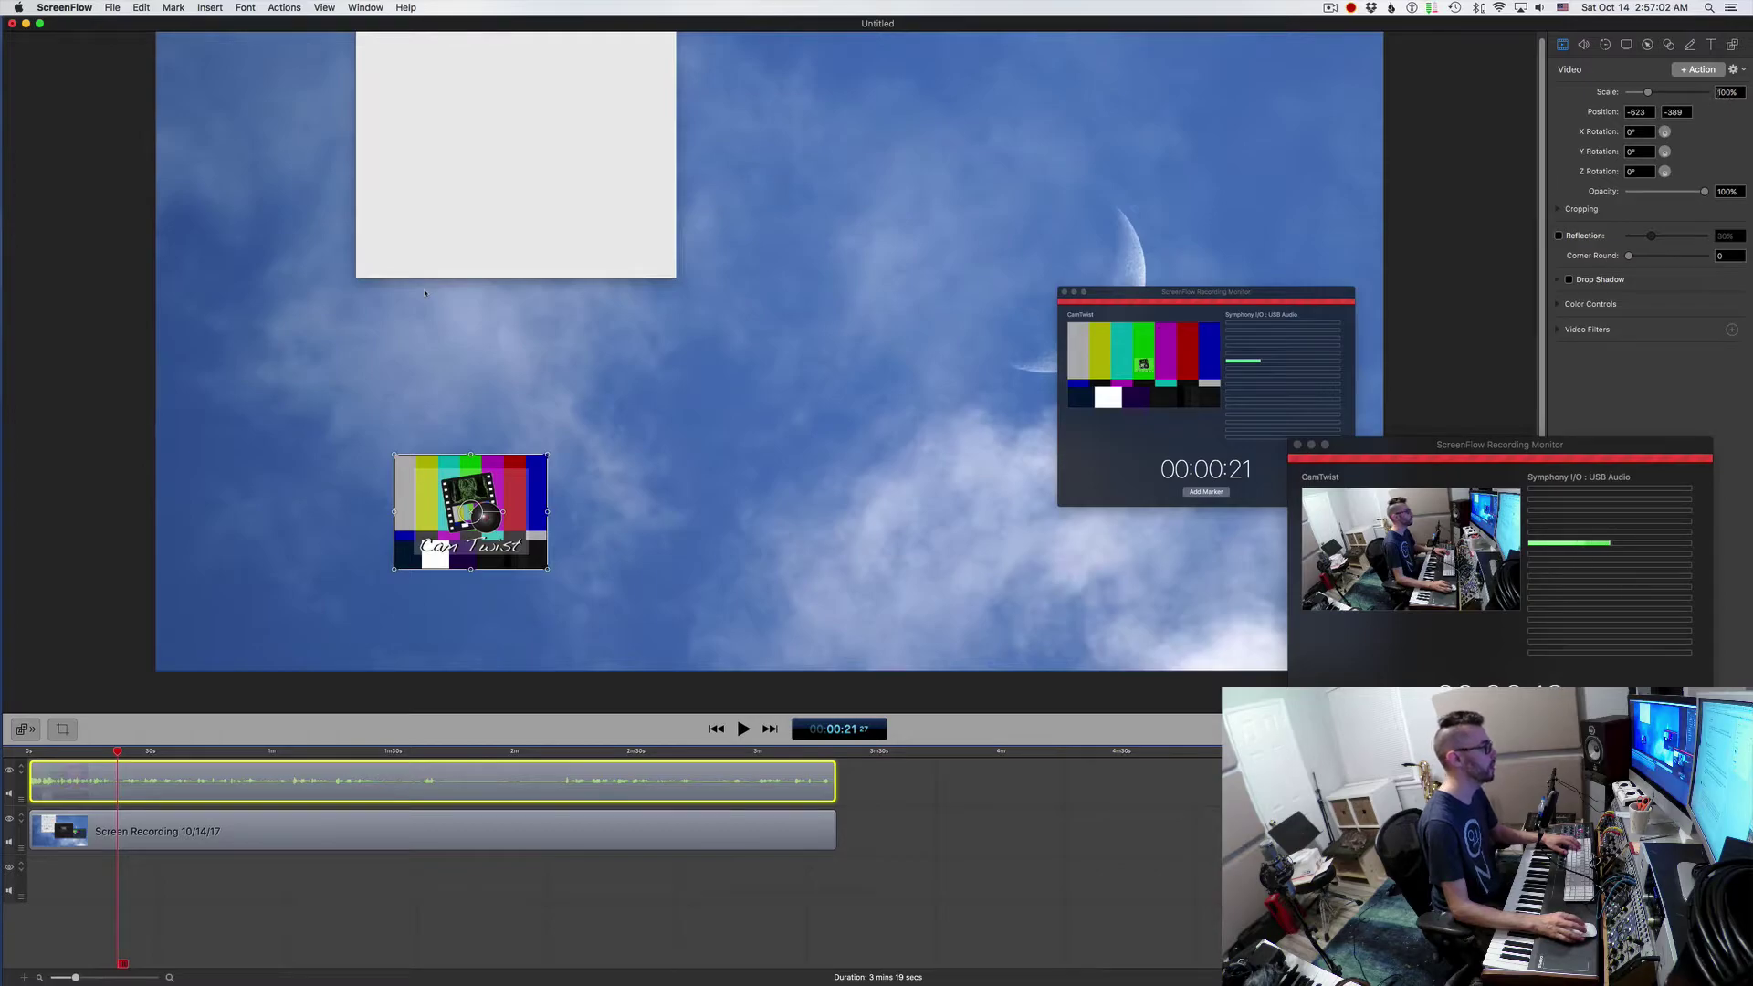
Check CamTwist's preferences, leaving Video Size at Custom 1920 × 1080.
key(super+Tab)
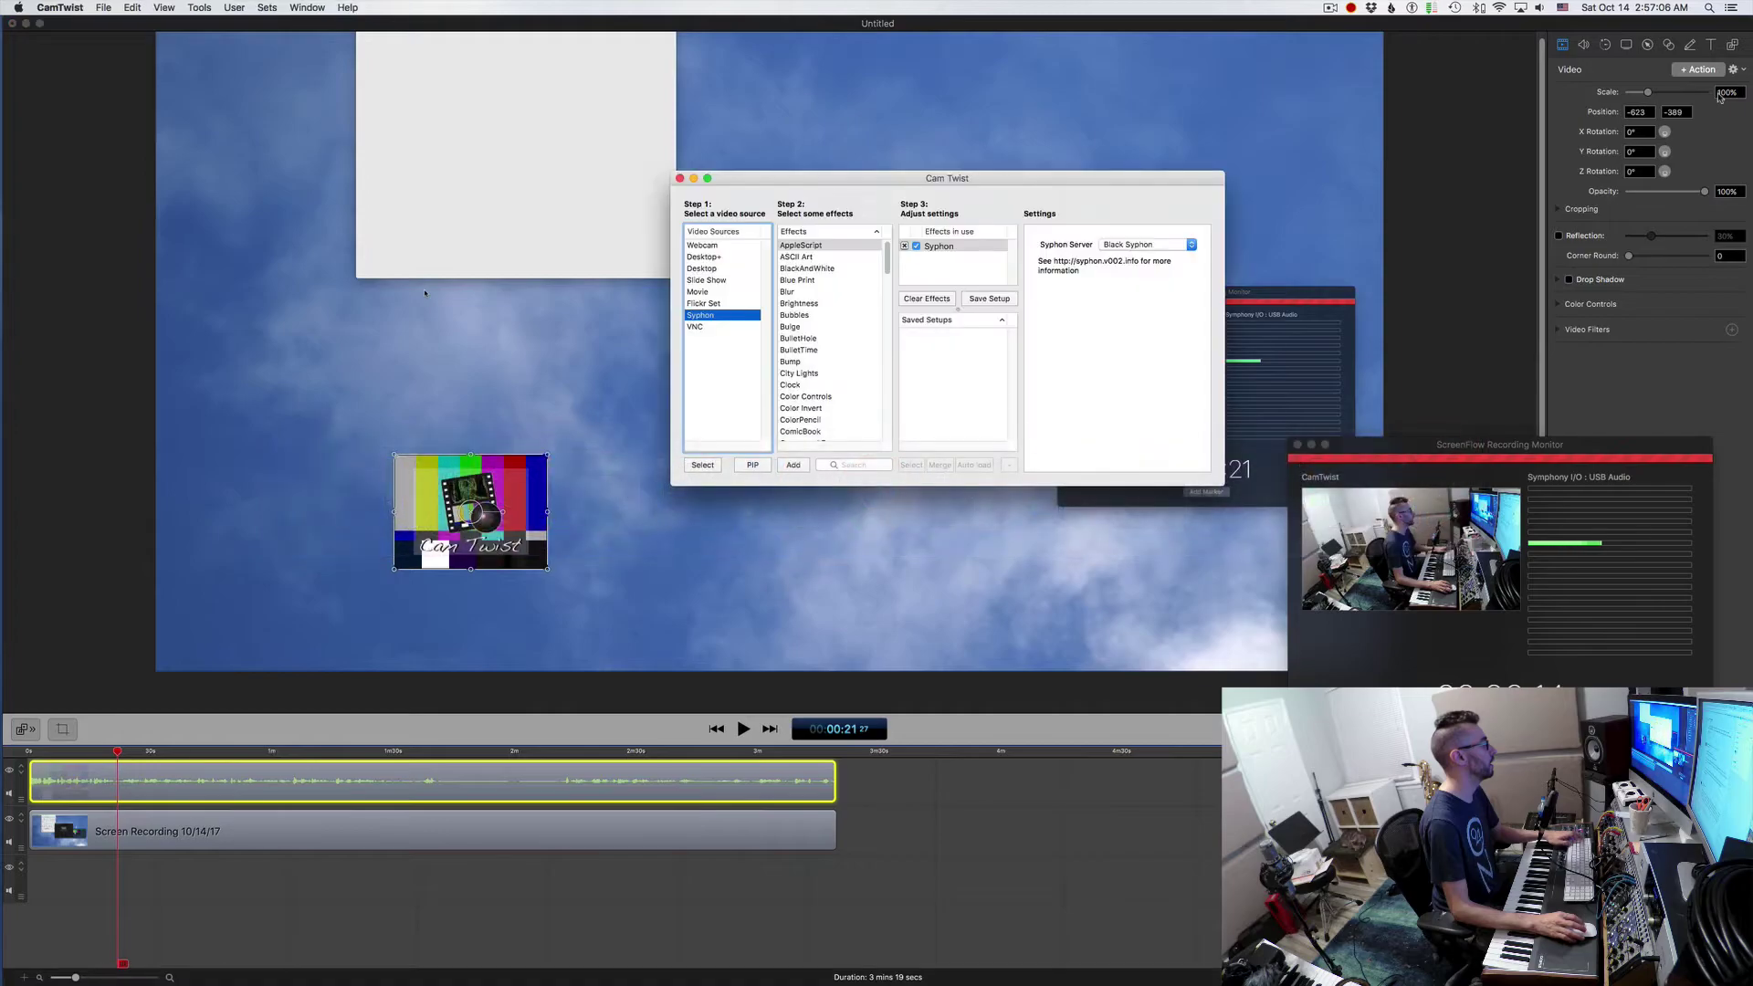
key(super+comma)
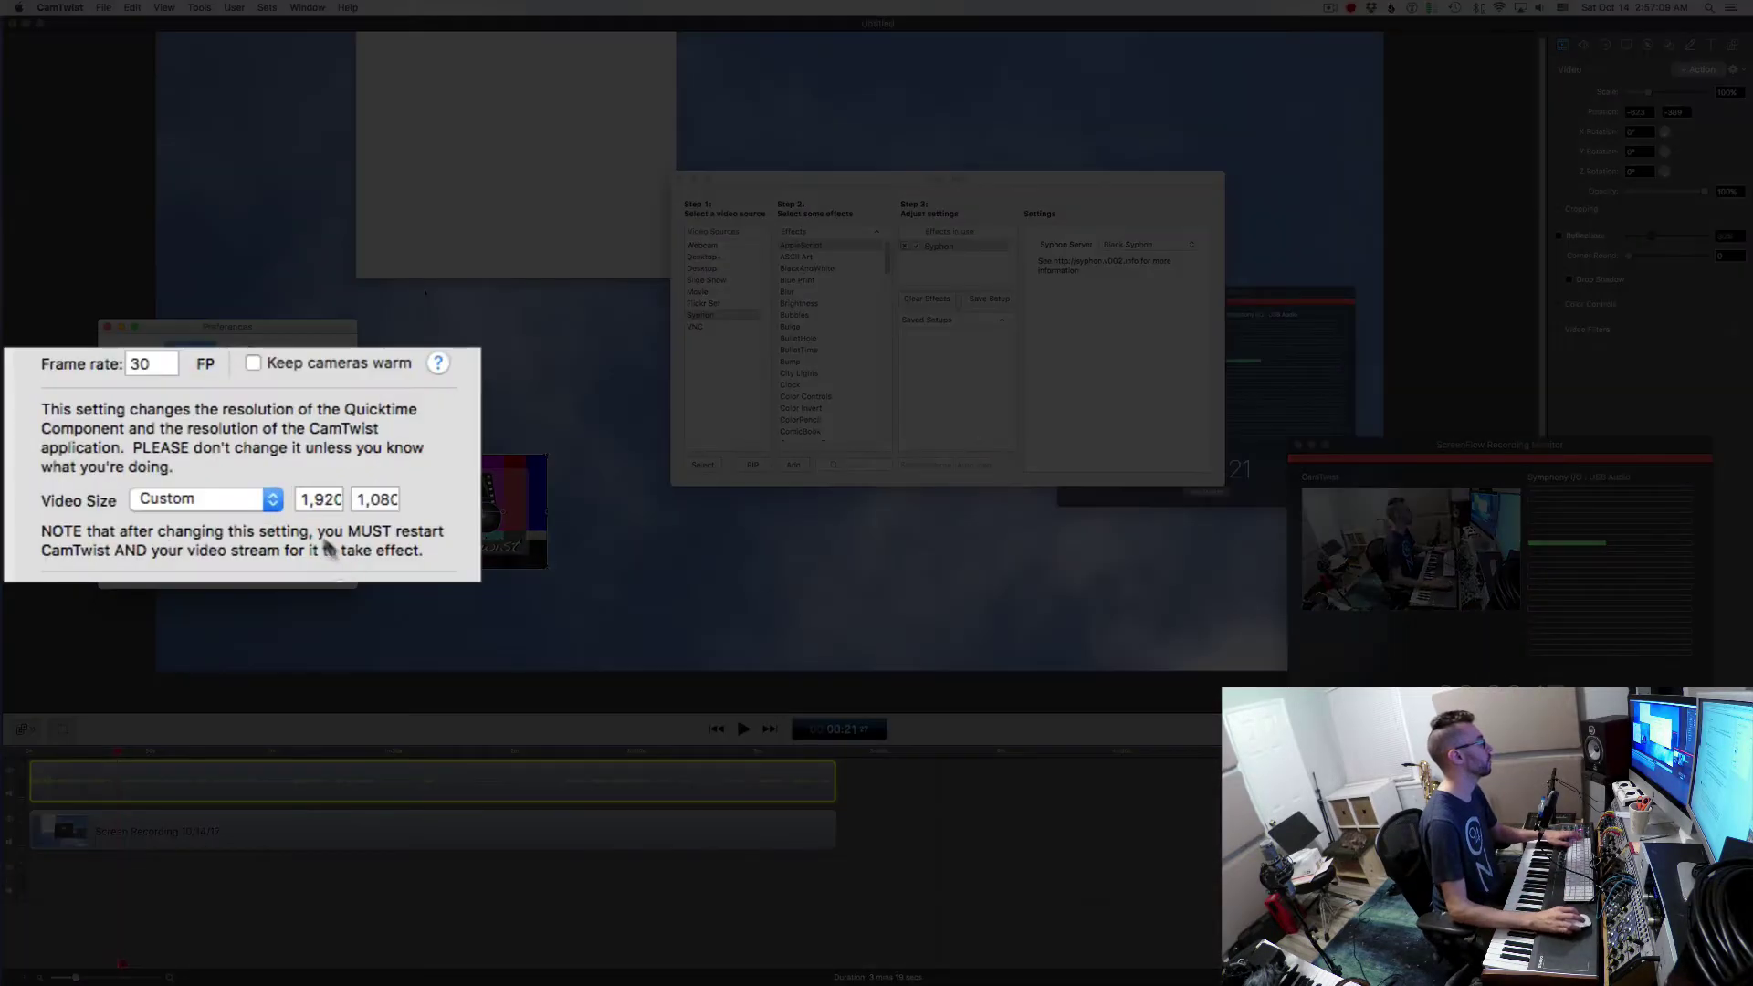
click(222, 481)
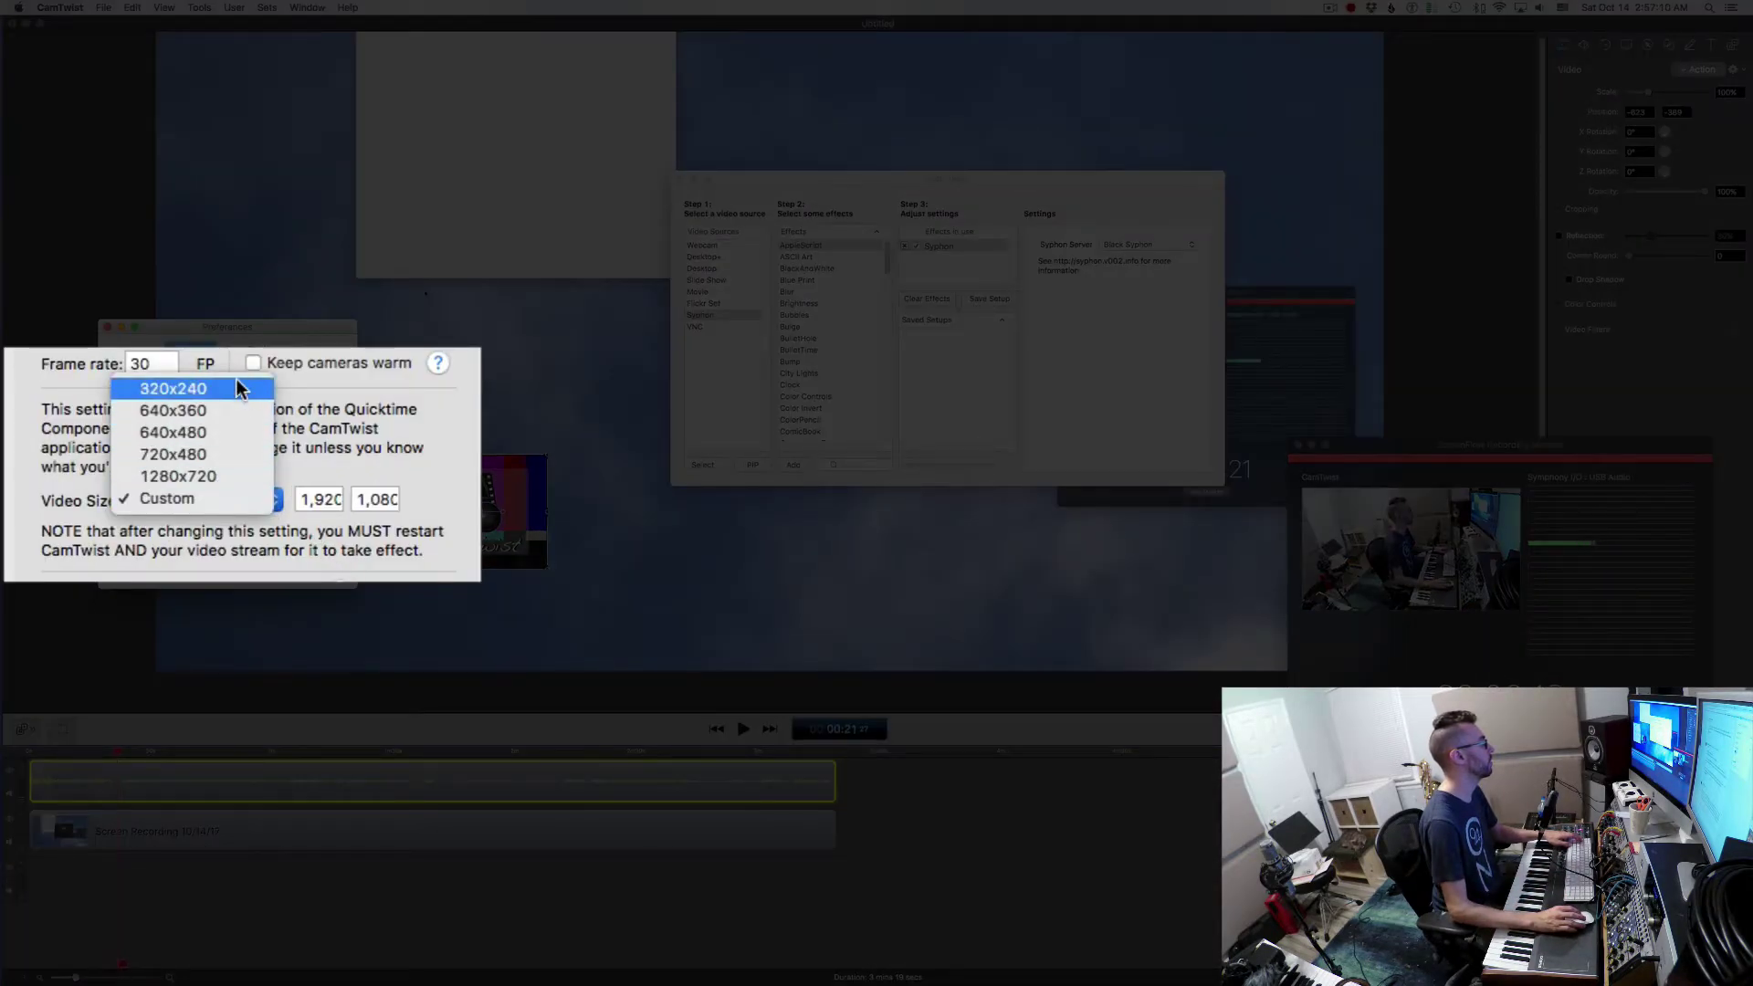
click(445, 437)
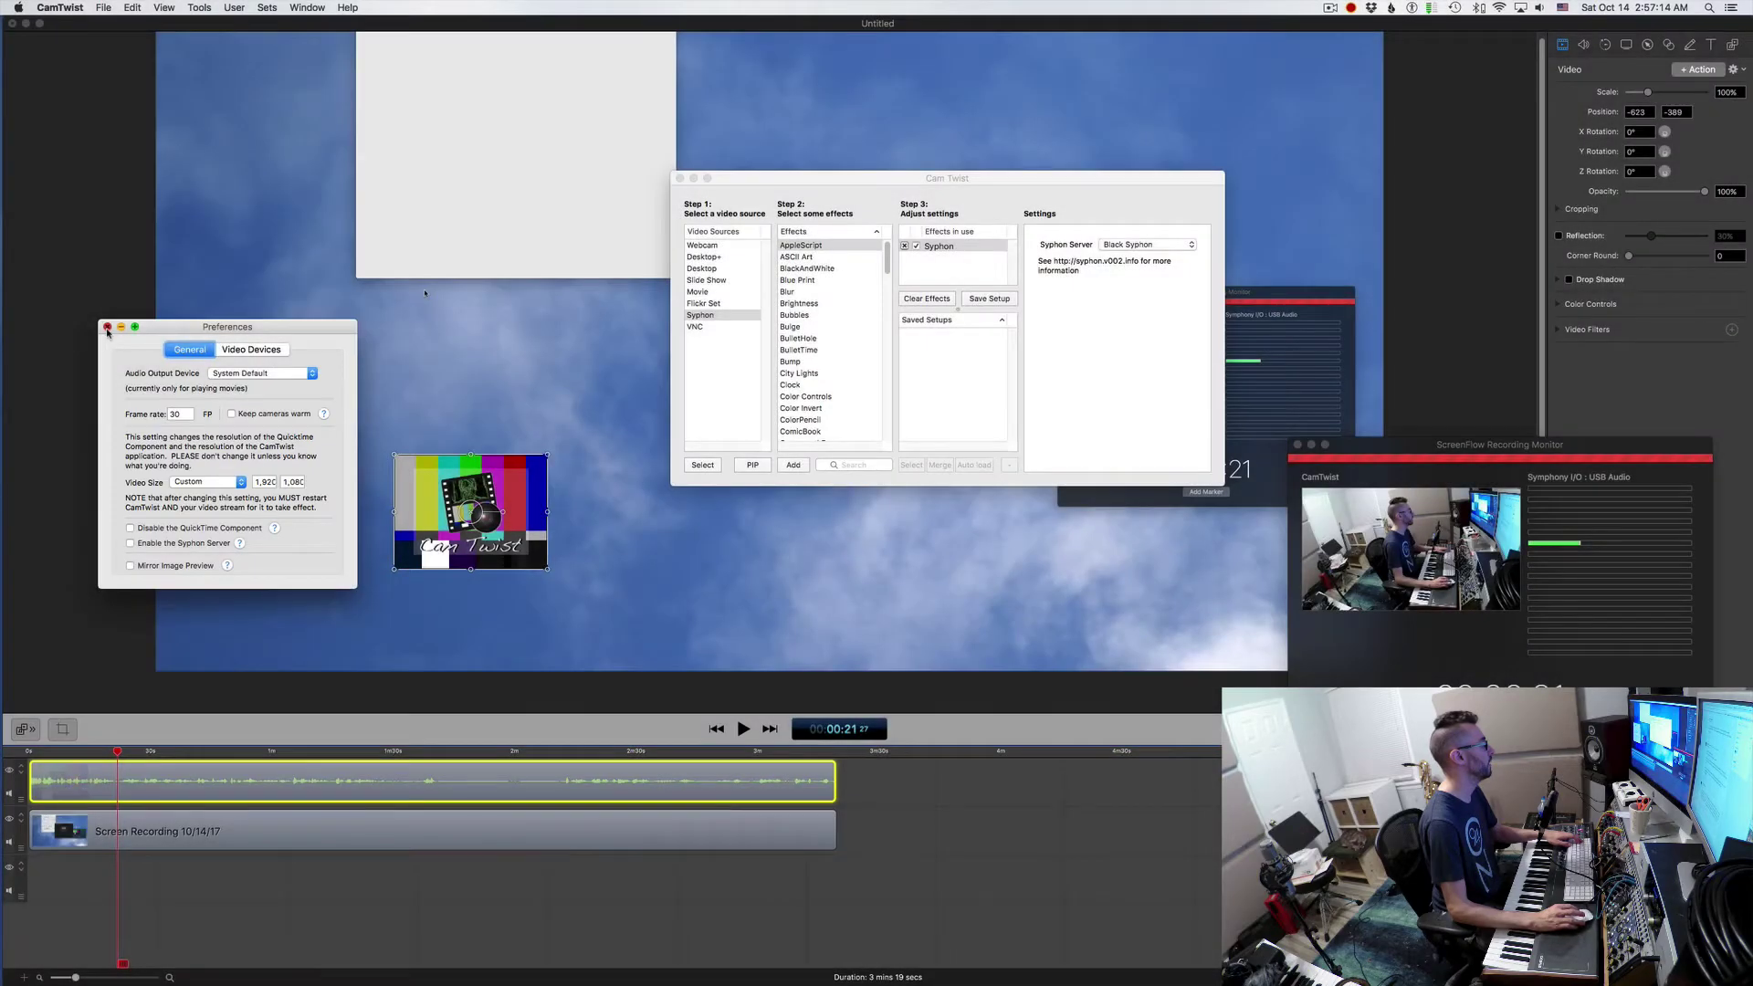
click(104, 327)
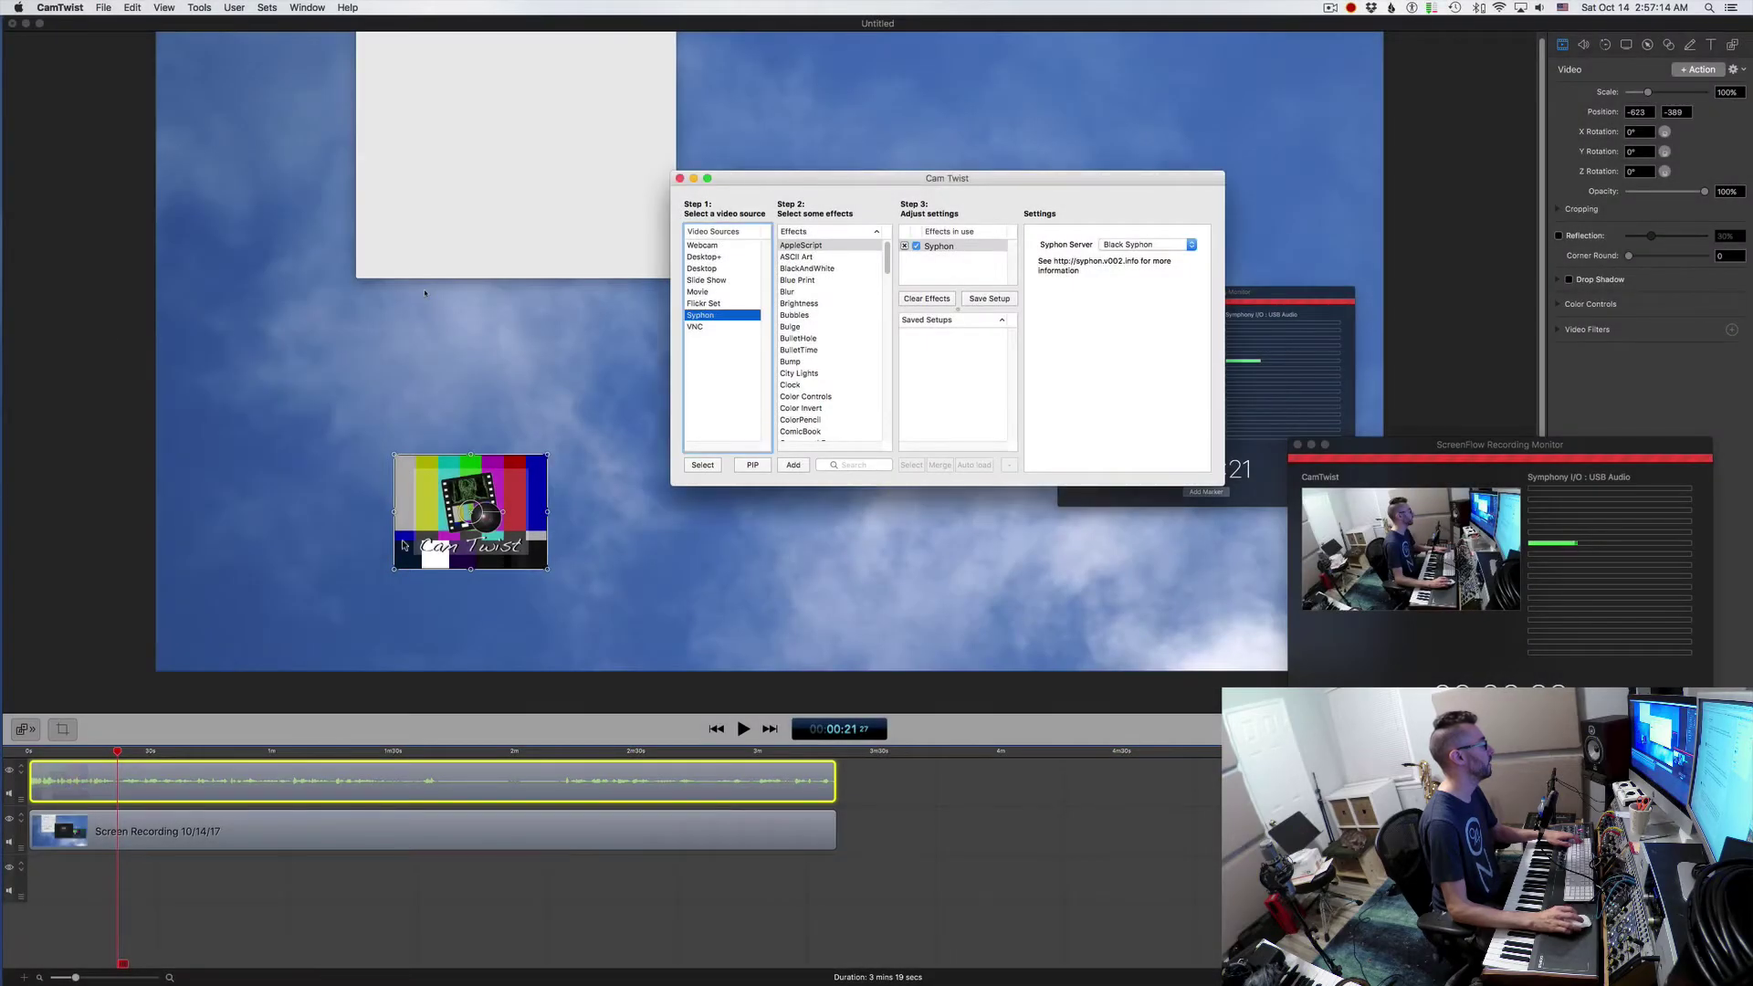
Scrub the ScreenFlow playhead to about 3:16 and move the Recording Monitor down-left.
click(637, 578)
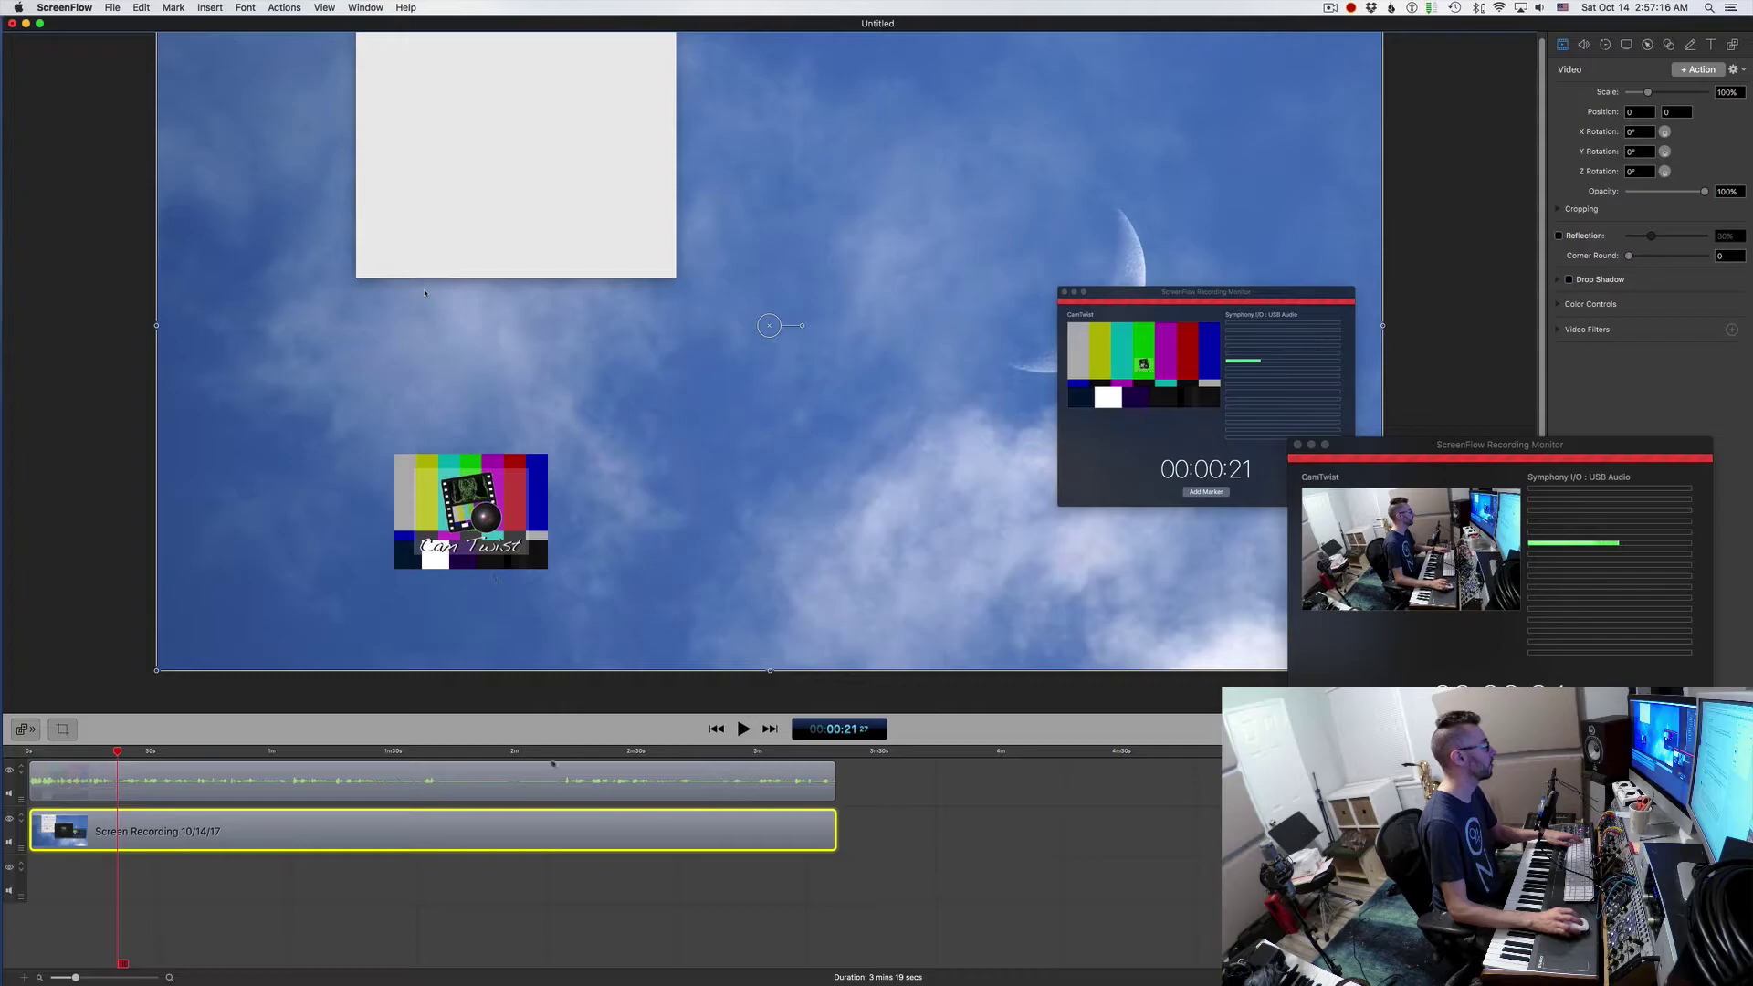
drag(448, 755, 811, 763)
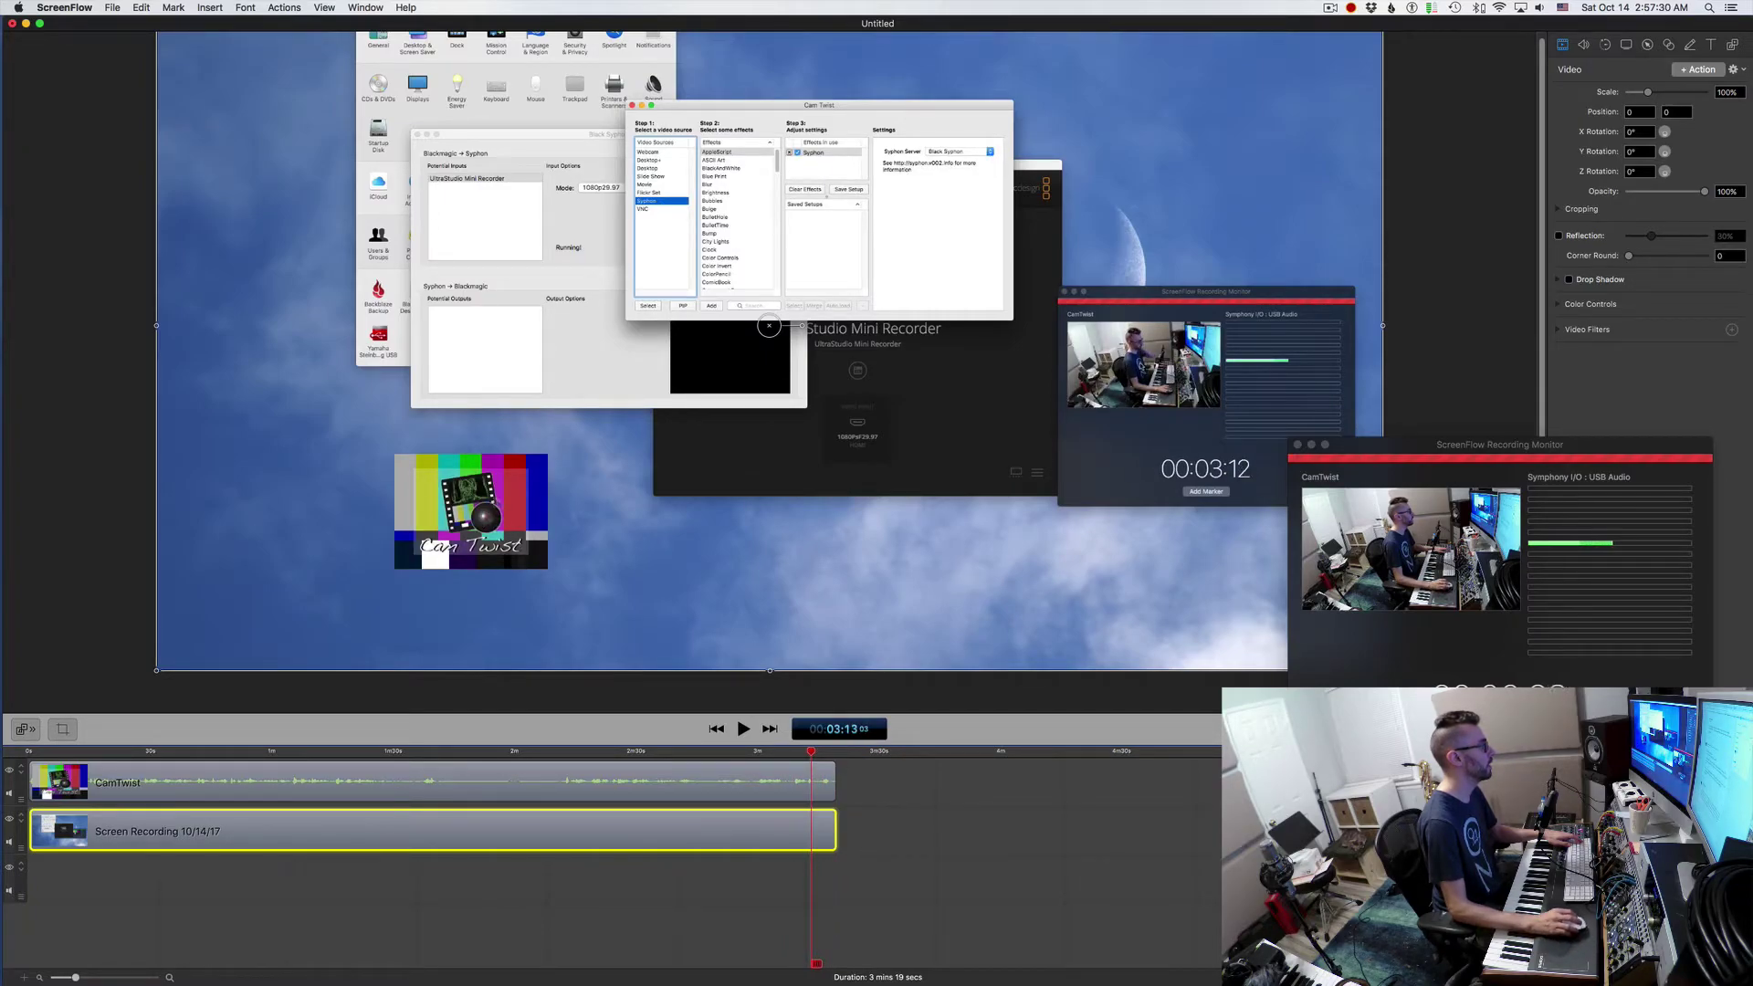
drag(811, 754, 823, 754)
drag(1456, 450, 1210, 544)
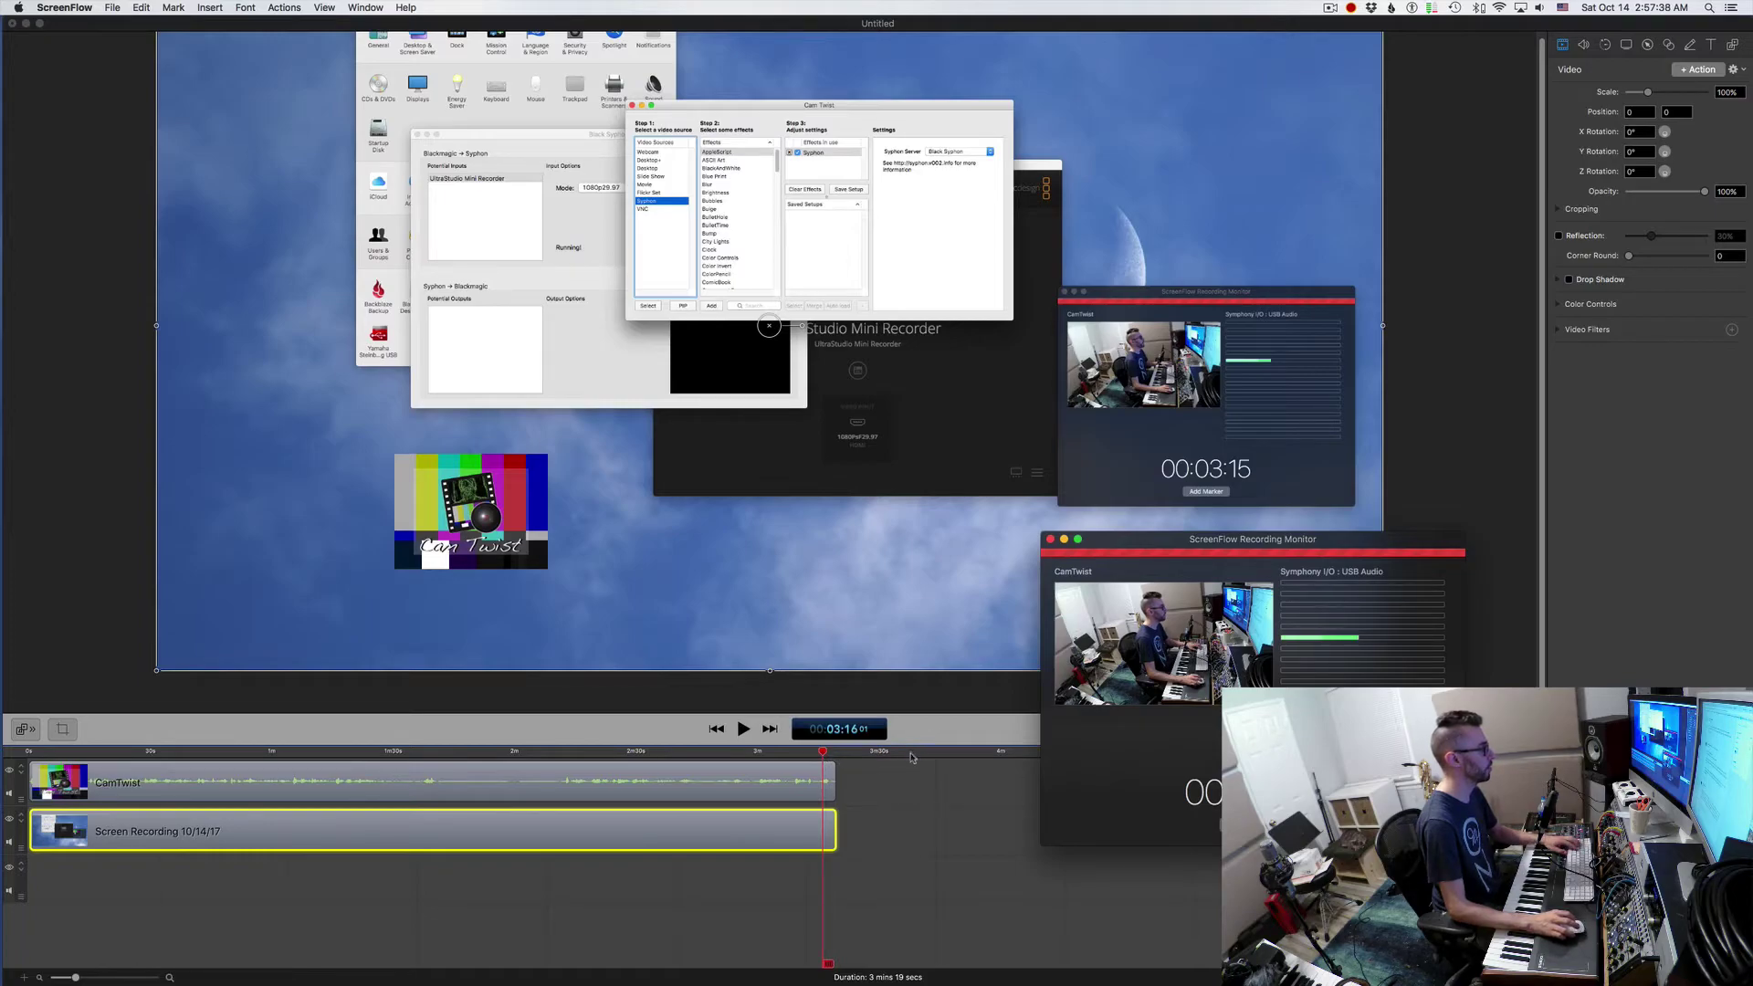
Stop the second recording and play back the newly added clips.
click(1330, 11)
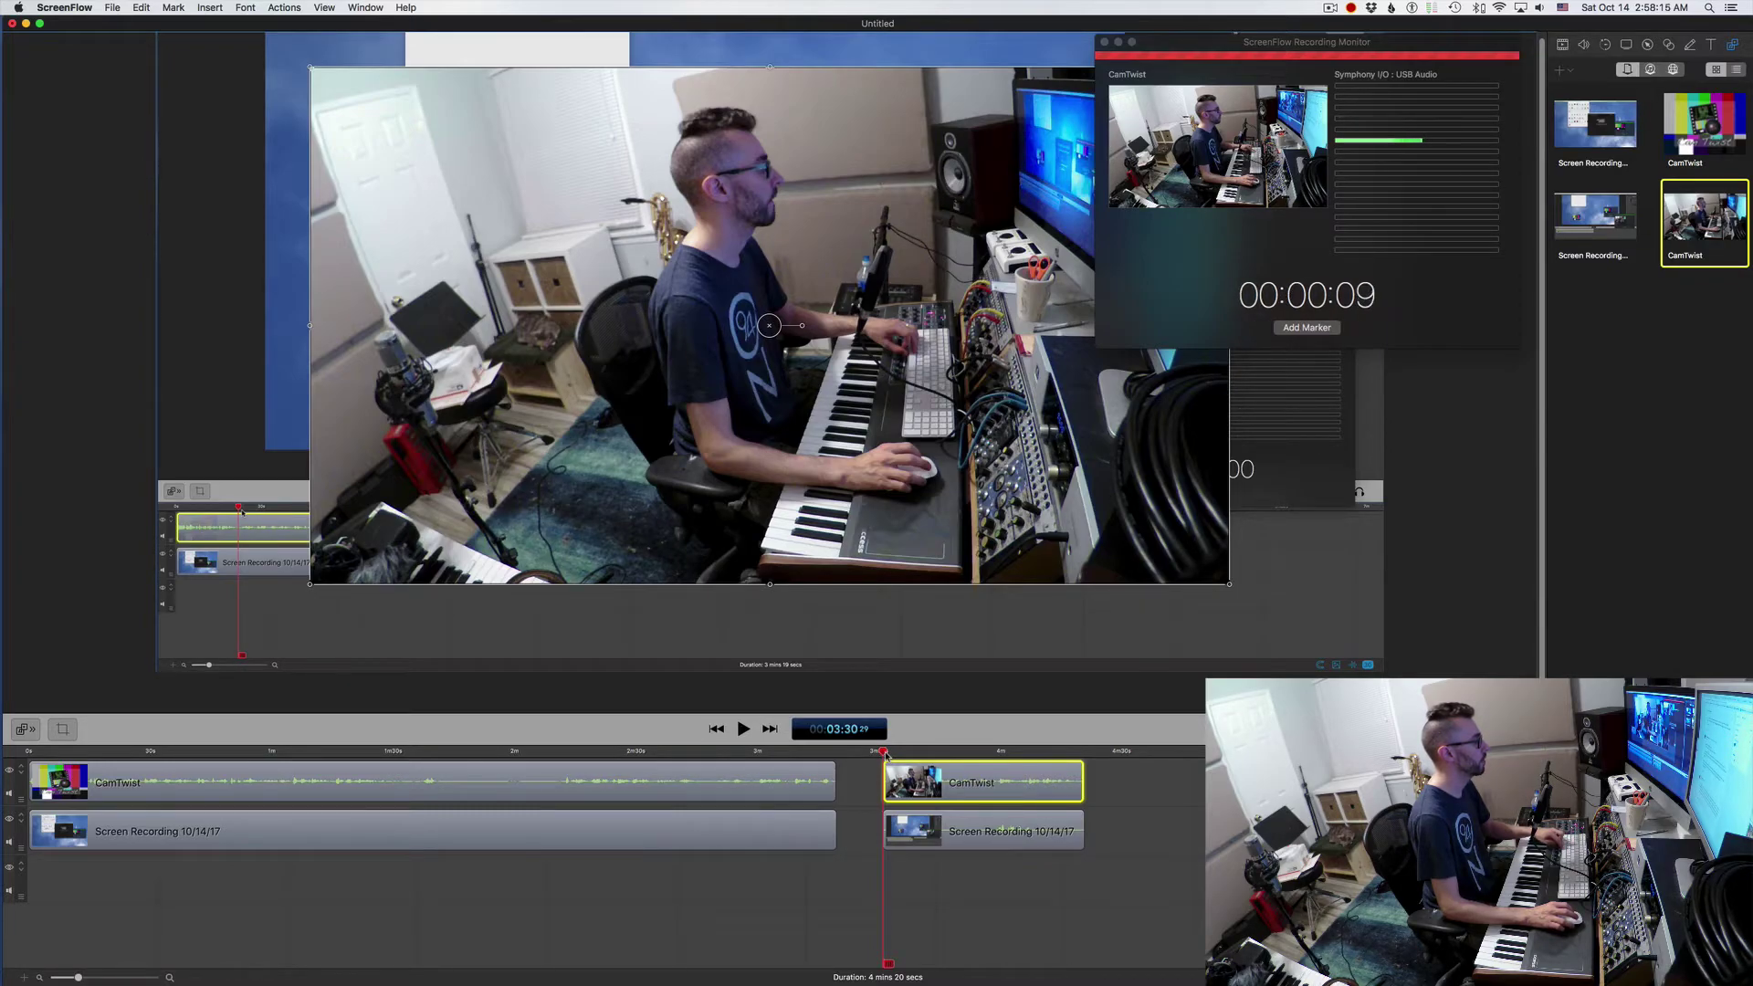
key(space)
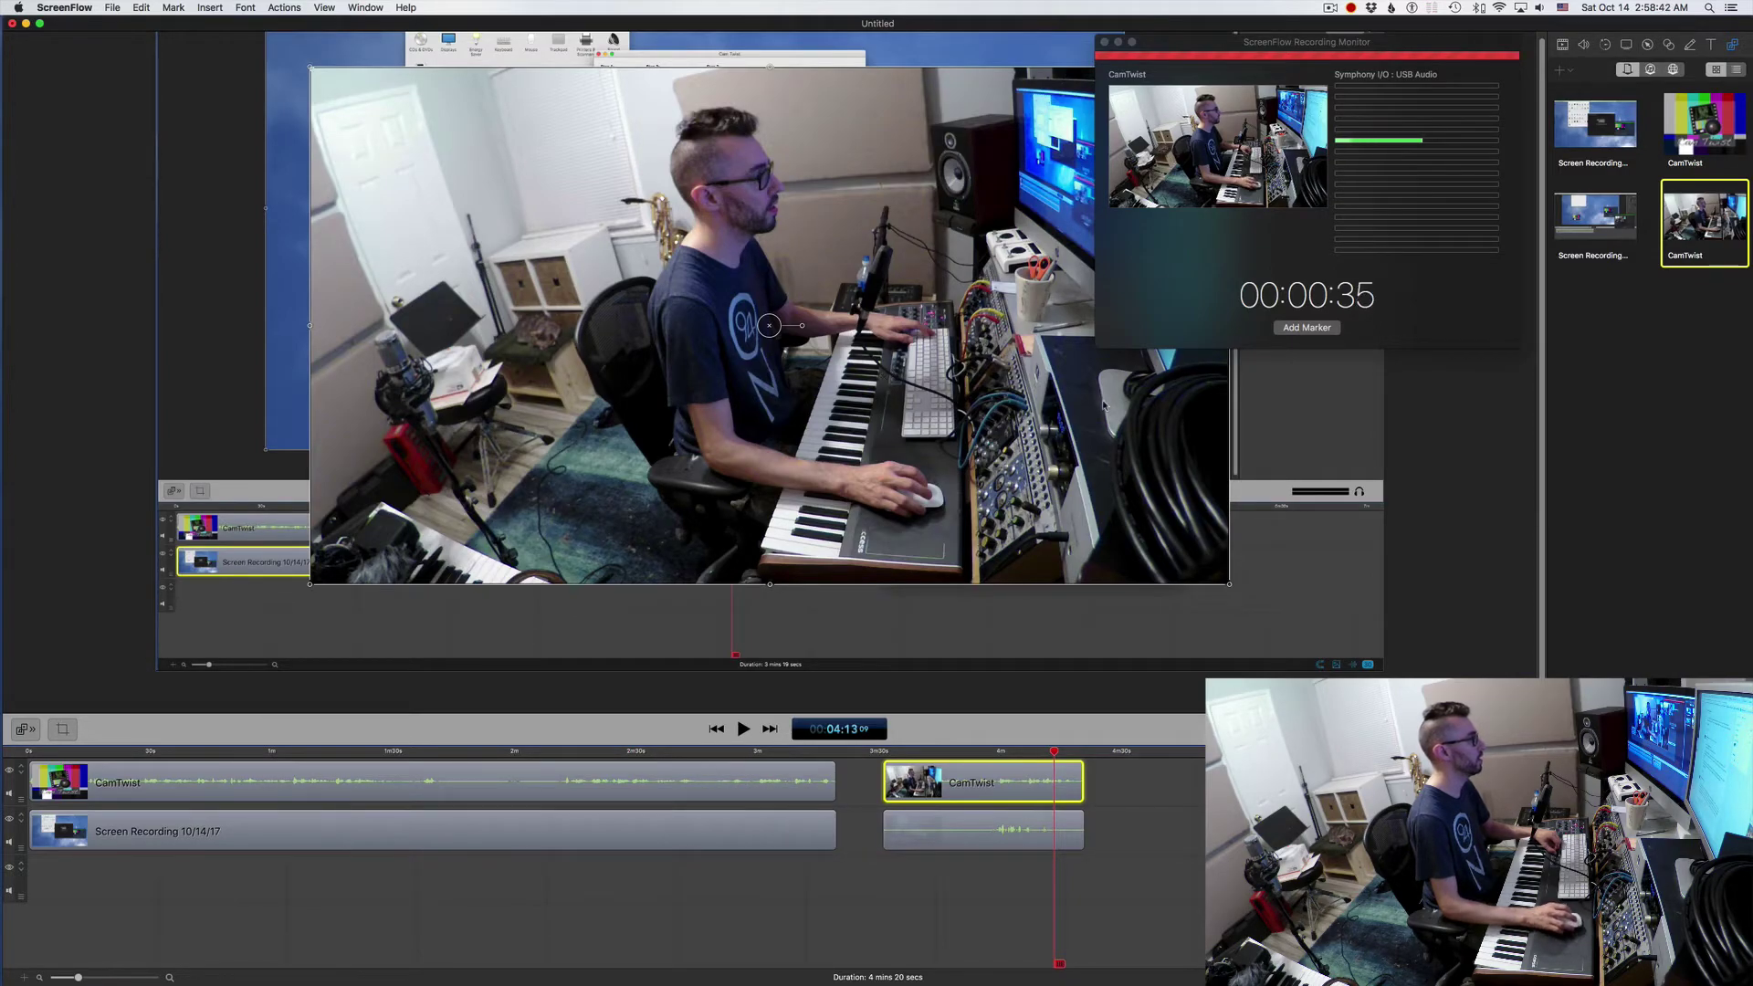
Select the new Screen Recording clip and zoom the timeline in on its start.
click(1118, 779)
click(1035, 847)
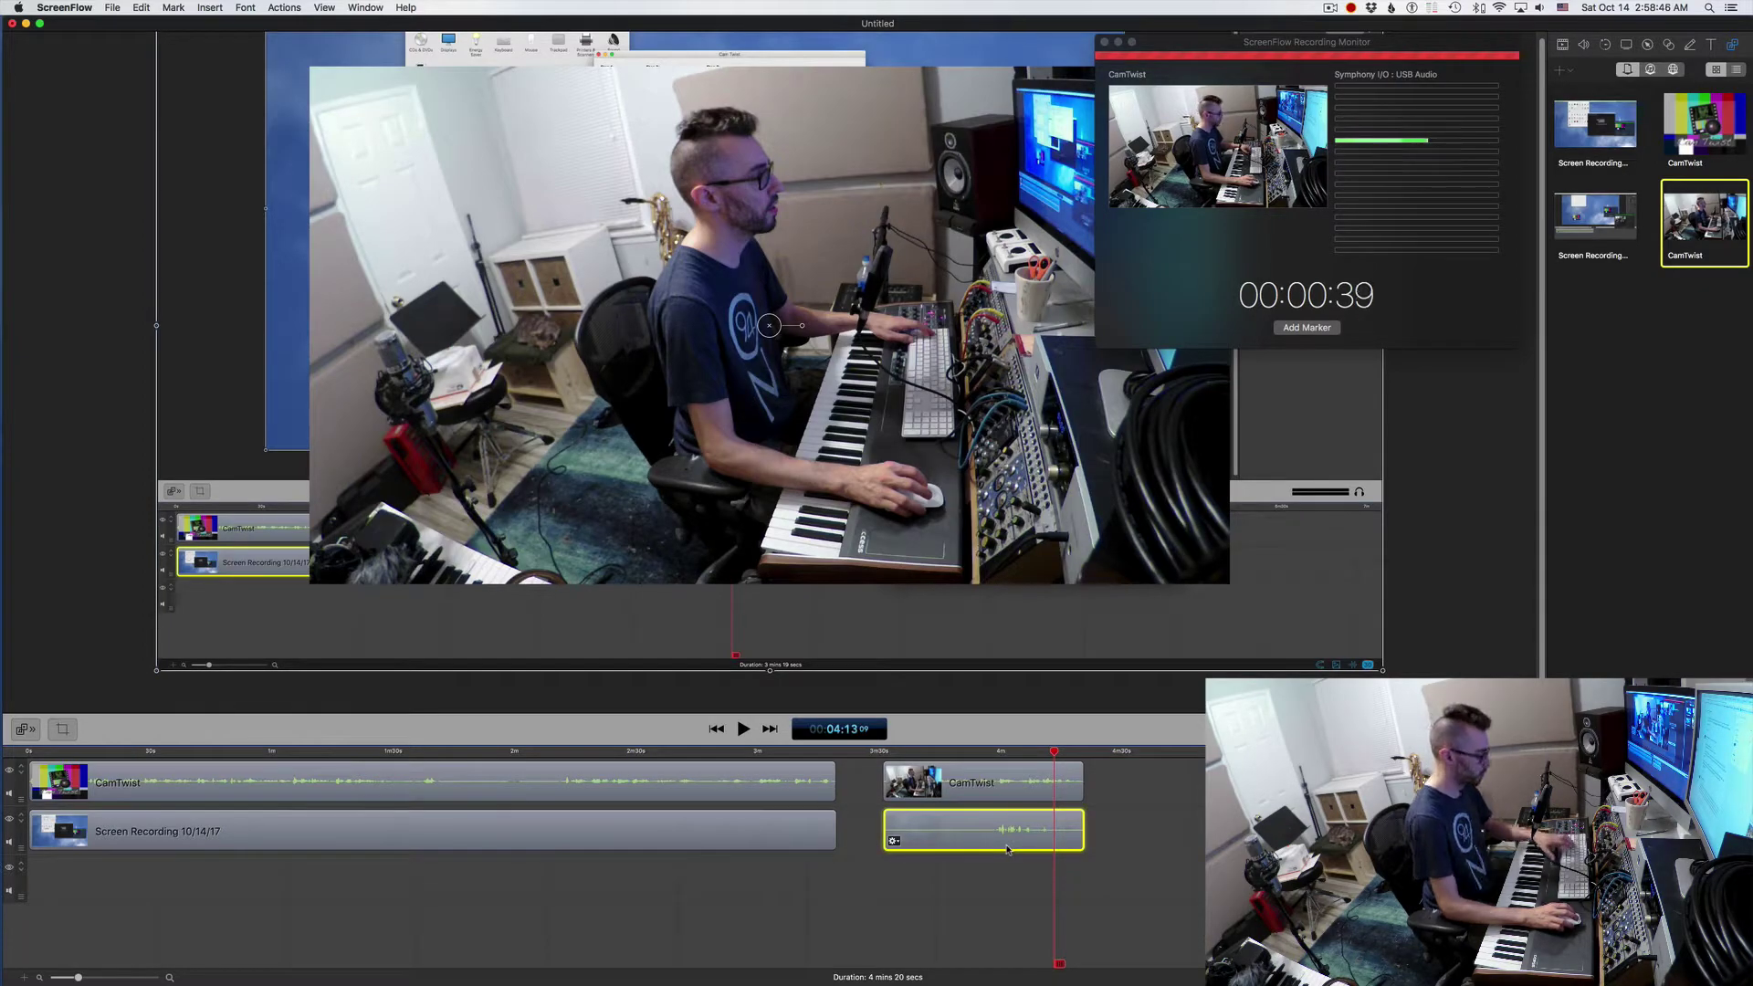
key(super+equal)
key(super+equal)
key(super+equal)
key(super+equal)
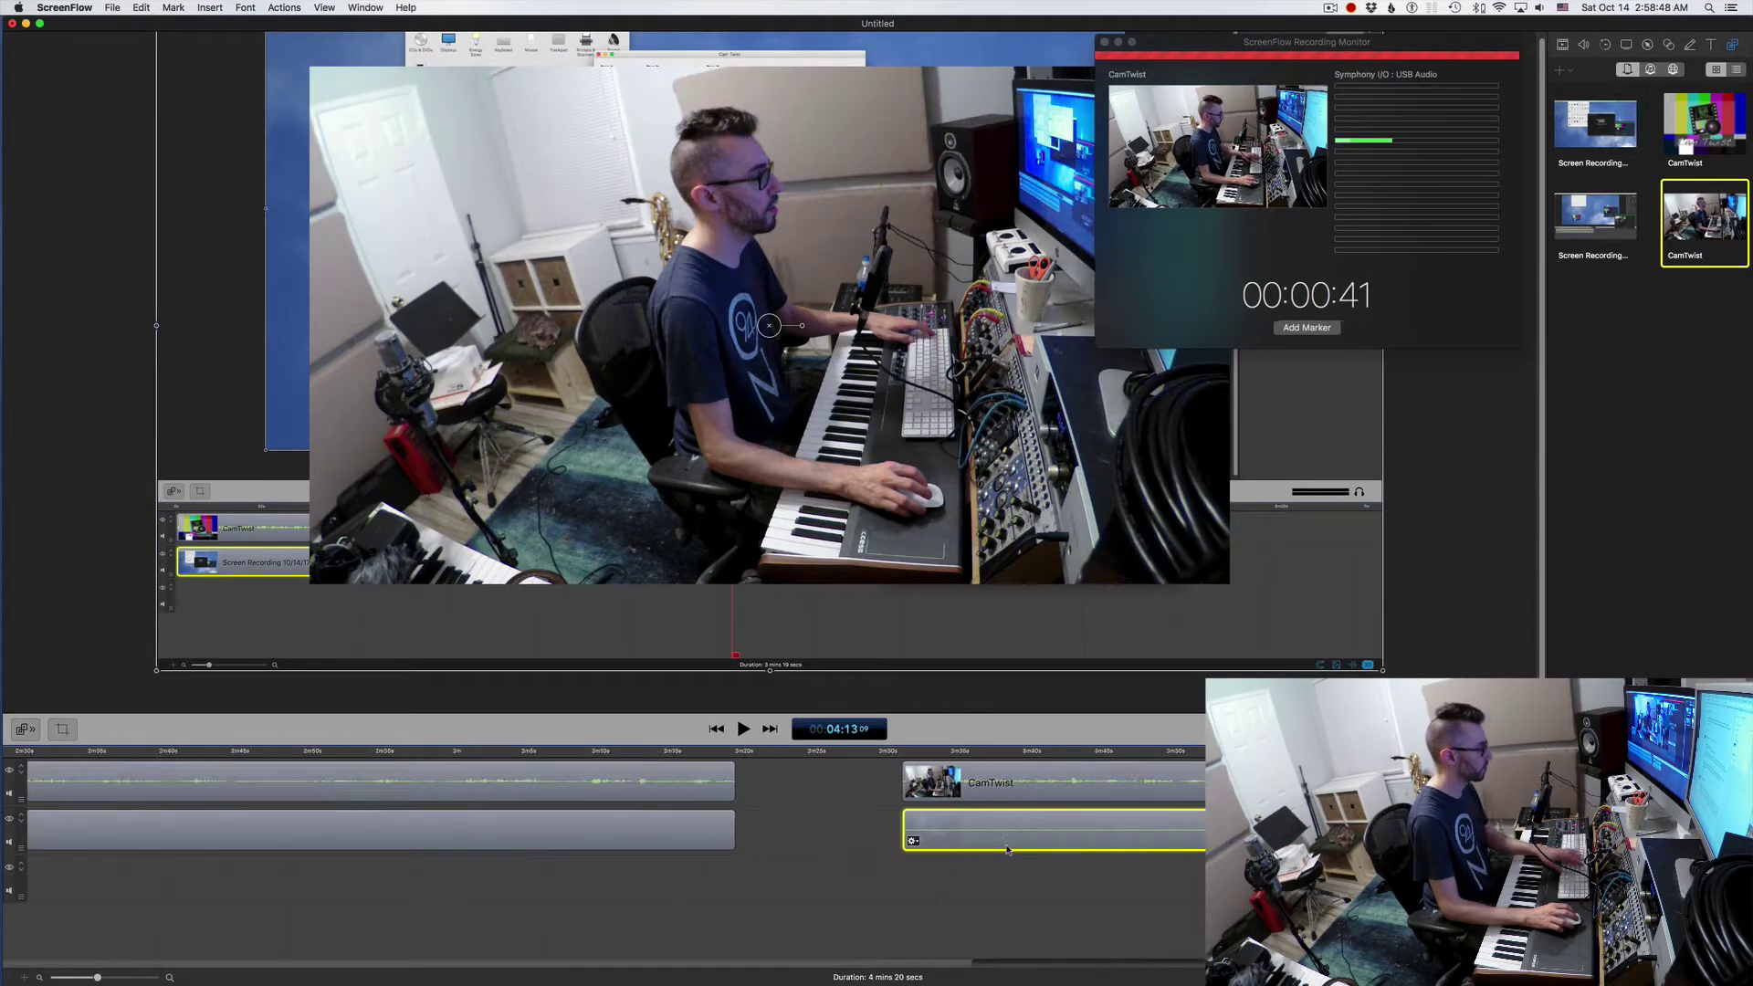
scroll(1007, 849, left, 10)
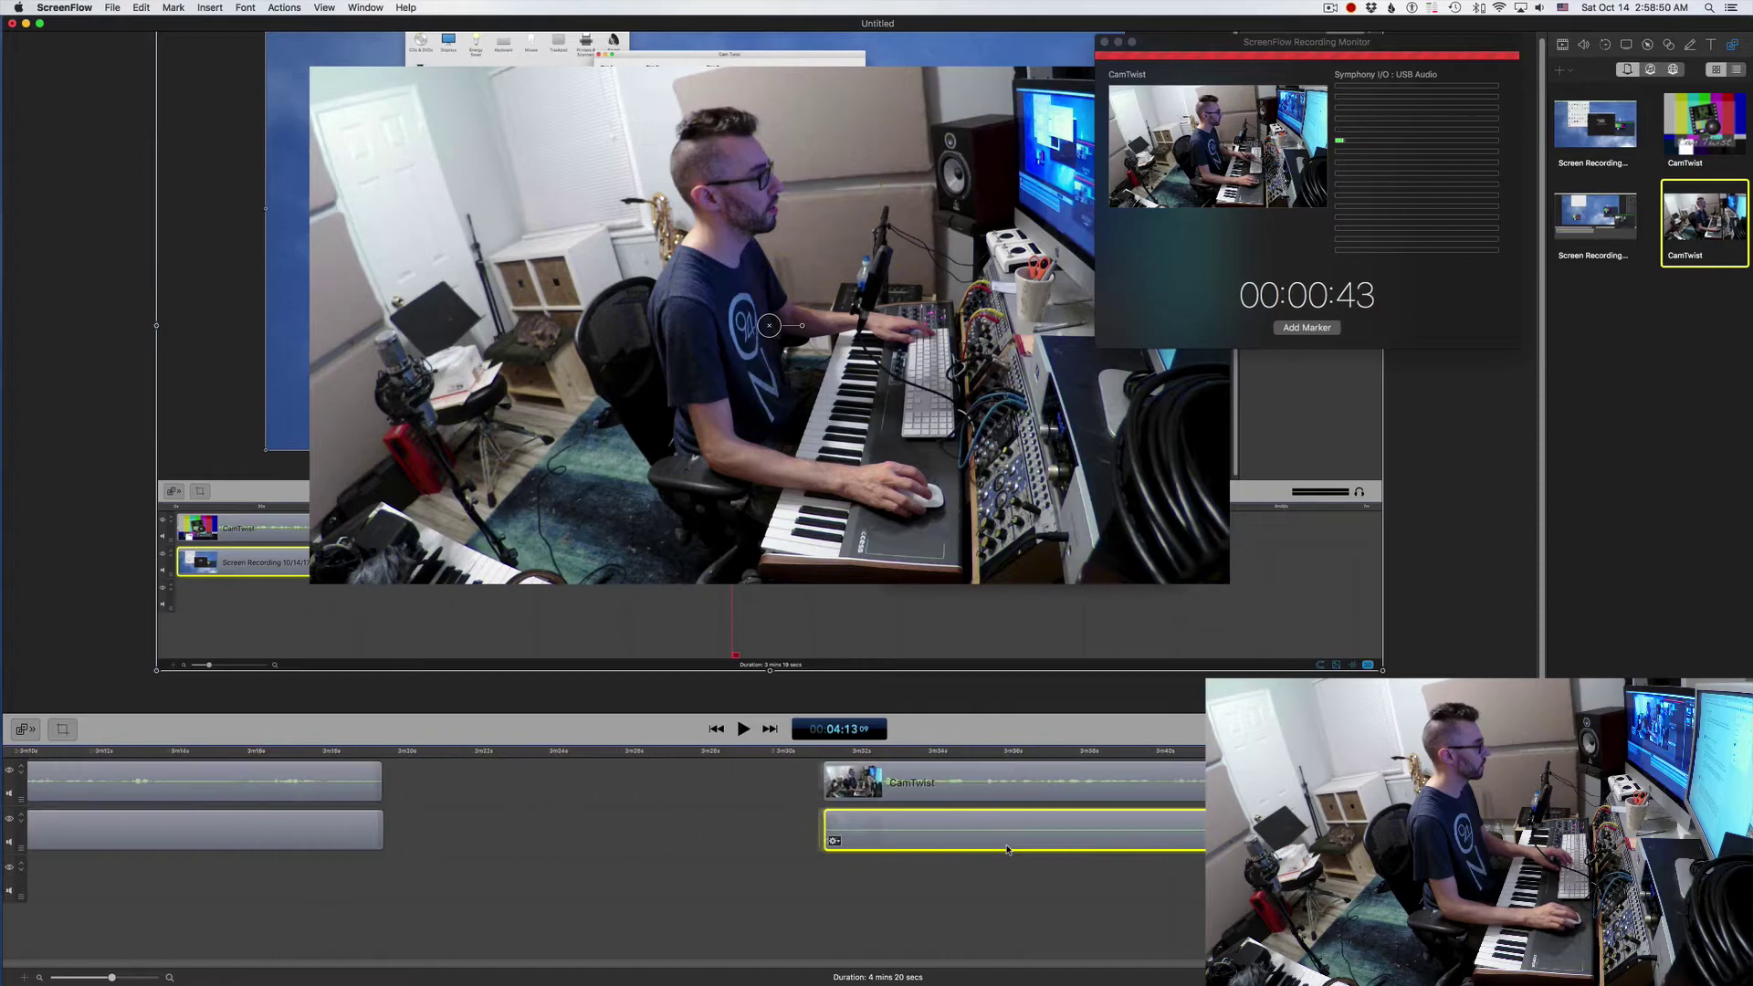
key(Up)
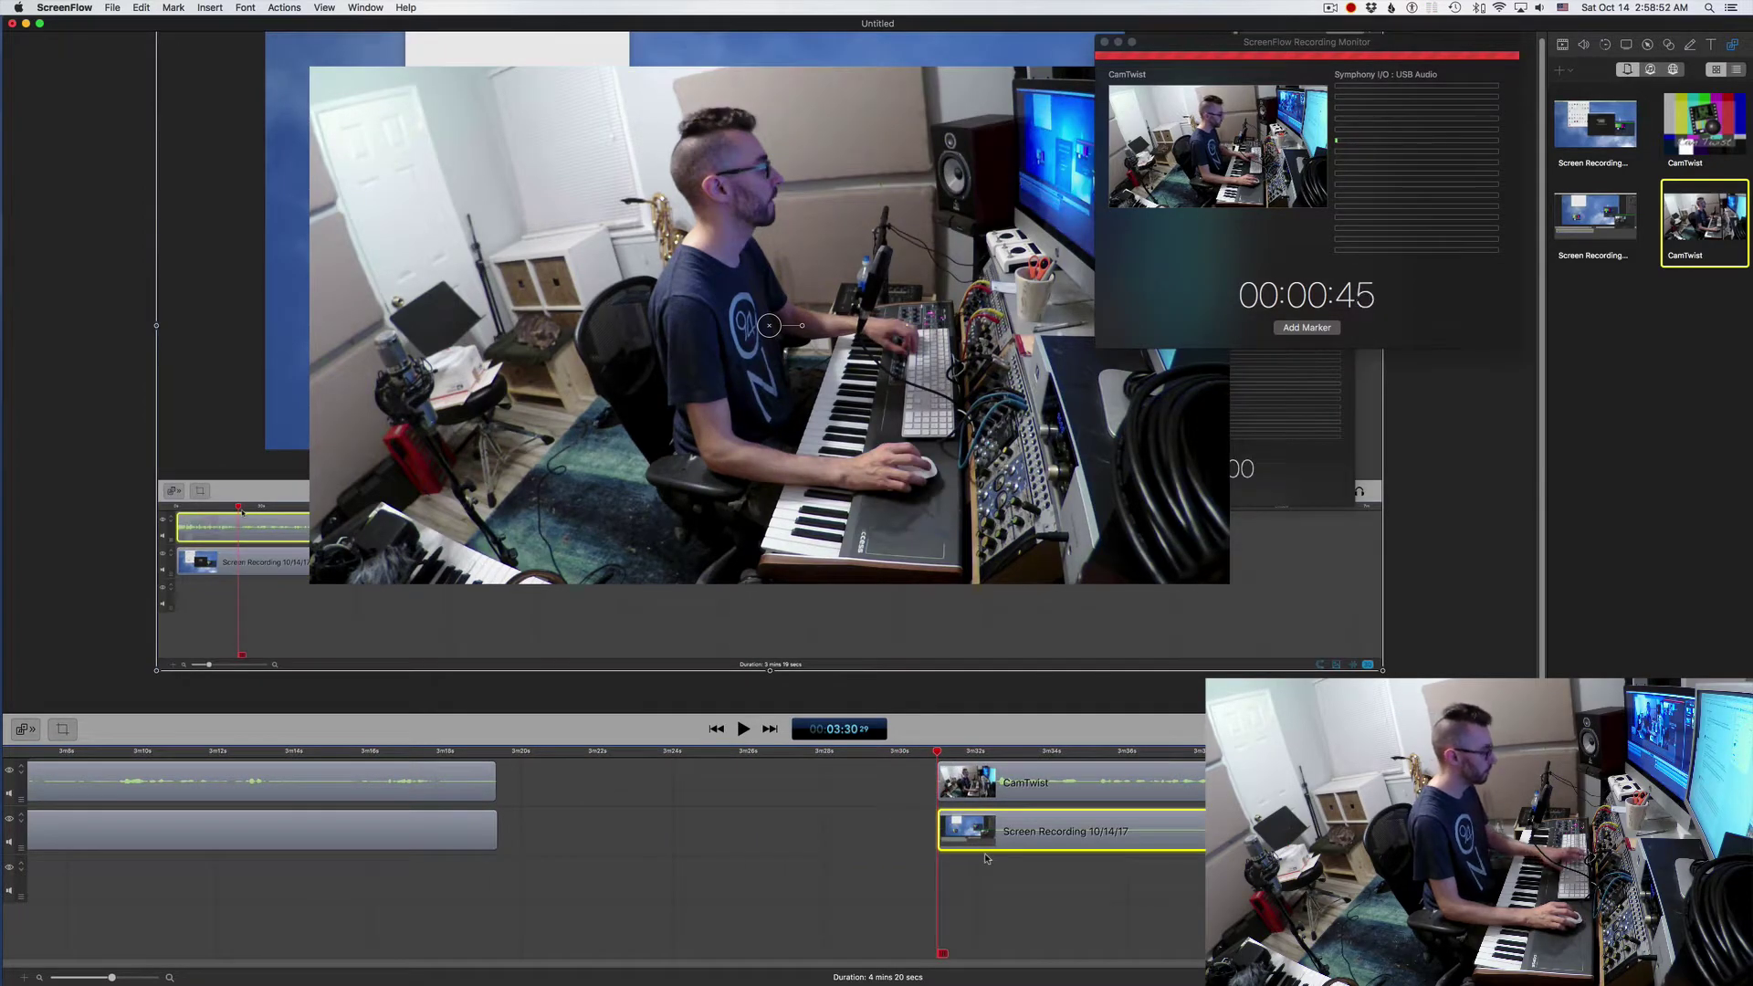
key(super+equal)
key(super+equal)
key(super+equal)
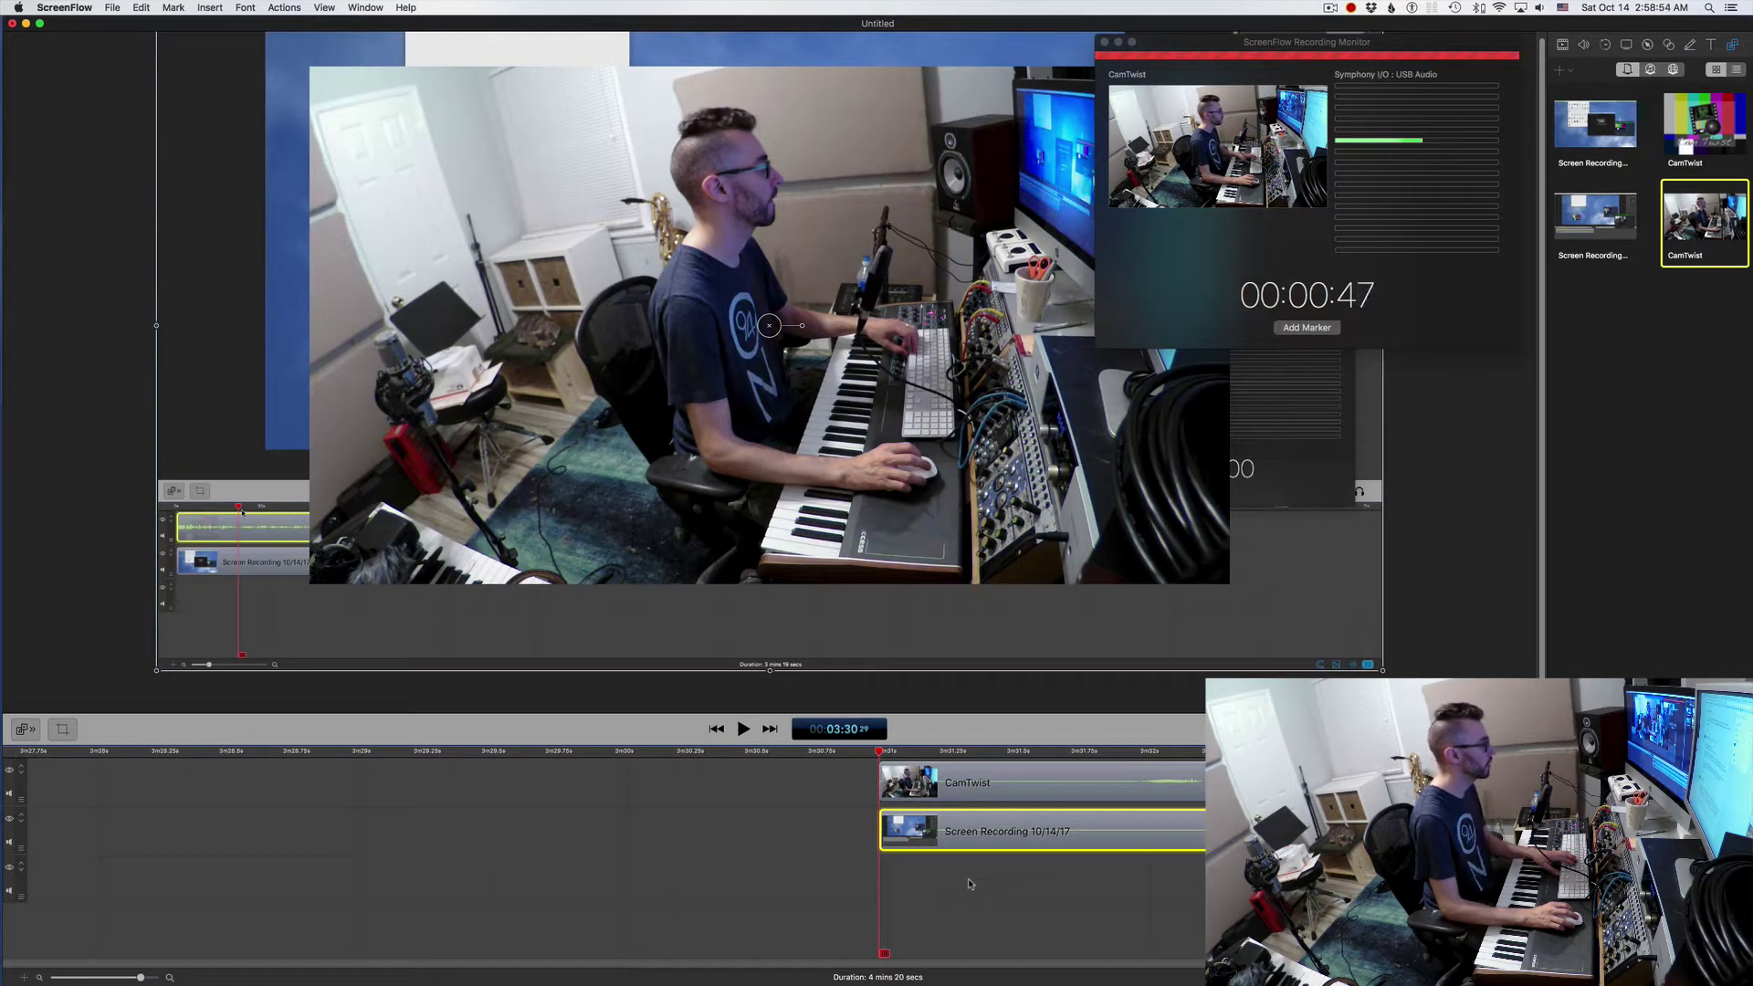
key(super+equal)
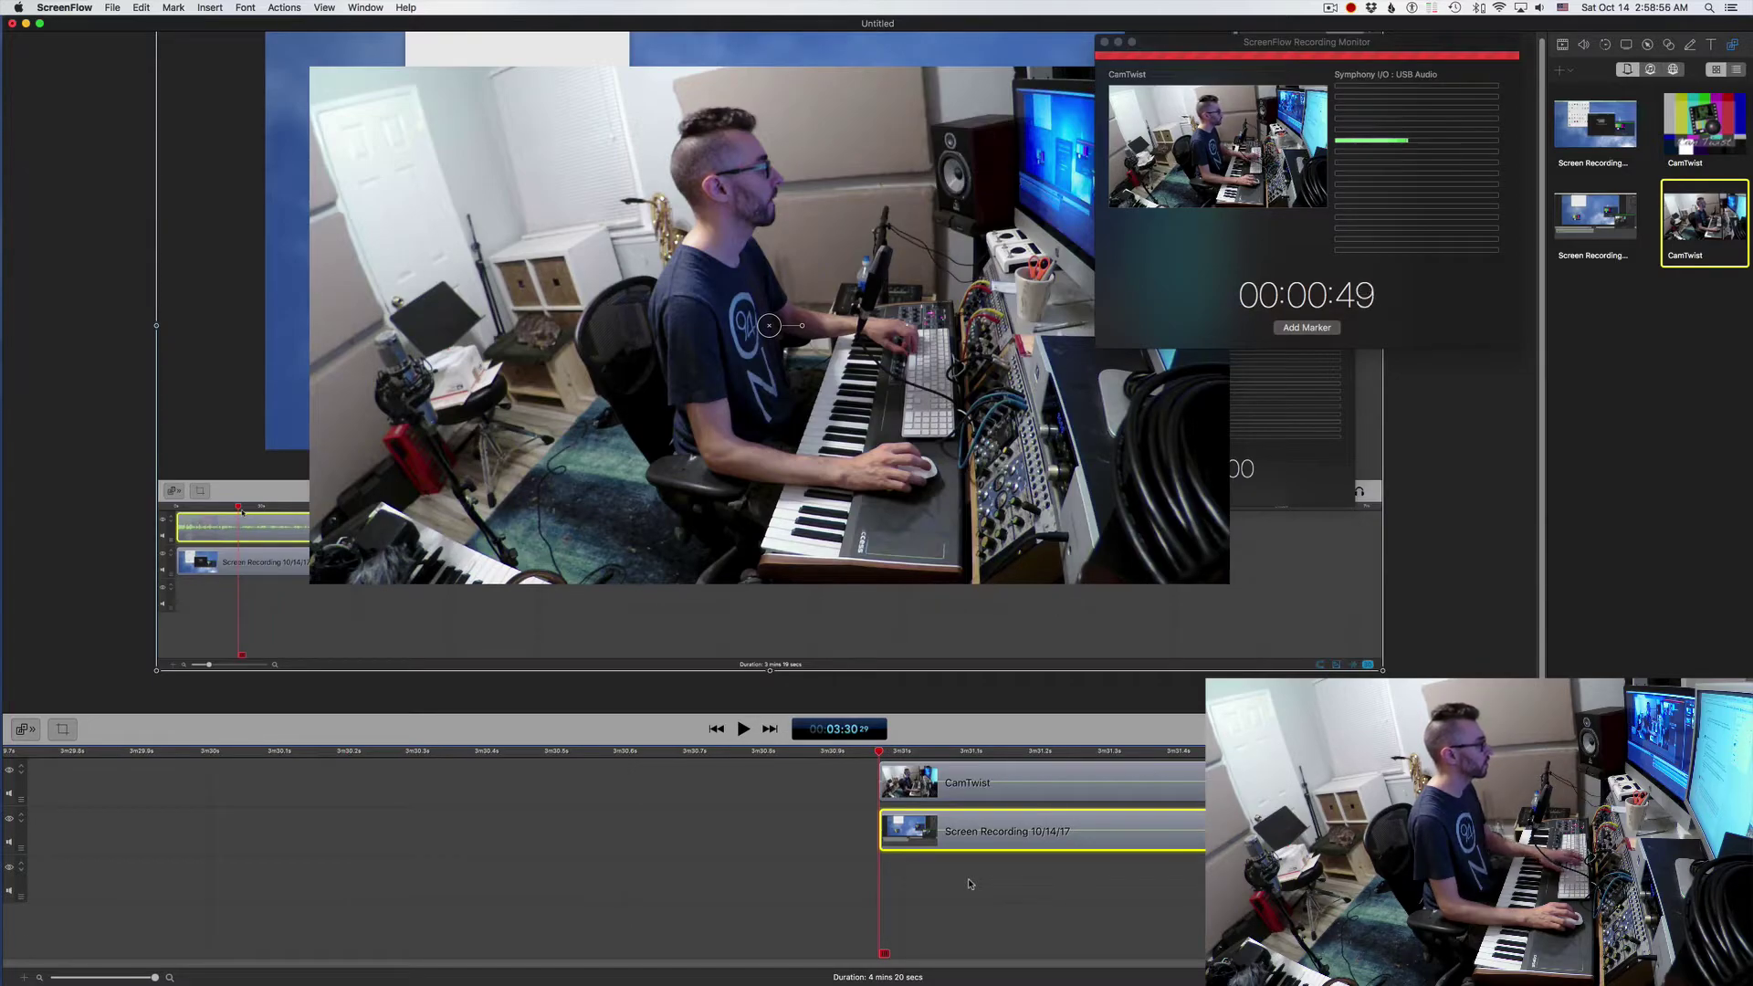
Nudge the Screen Recording two steps later, preview it, then slide it back to align with CamTwist.
key(alt+Right)
key(alt+Right)
key(alt+Right)
key(alt+Right)
key(alt+Right)
key(alt+Right)
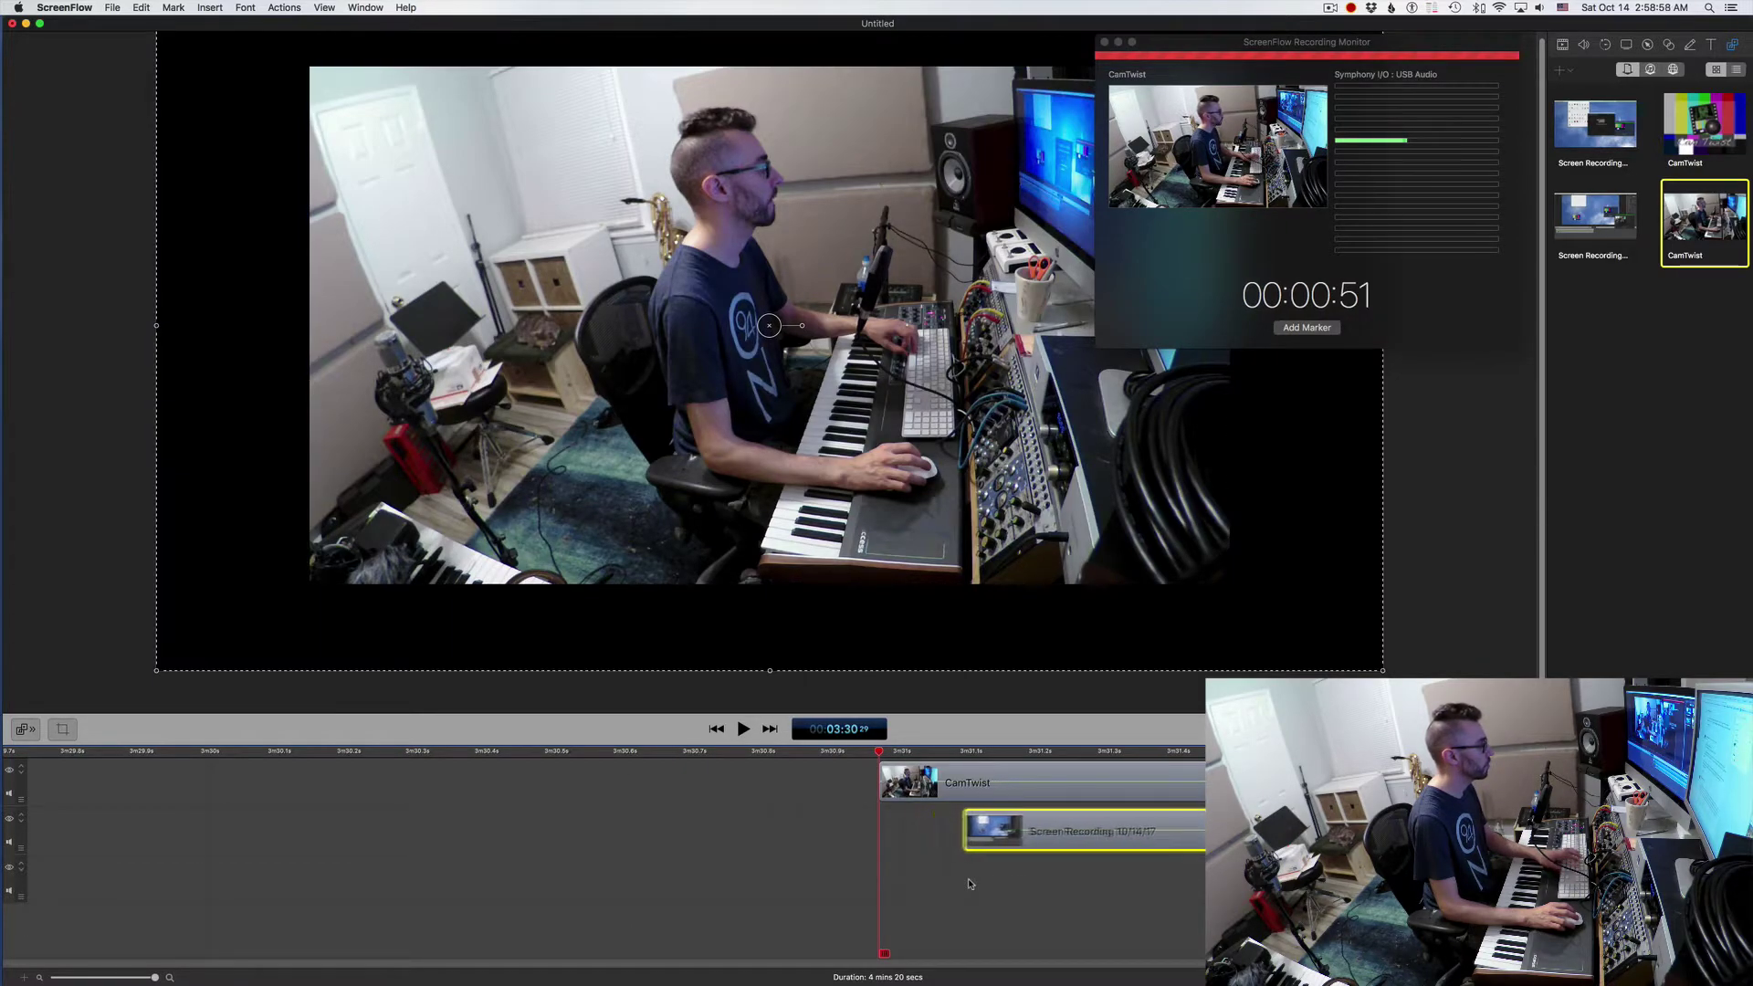
key(alt+Right)
key(alt+Right)
scroll(1004, 890, right, 5)
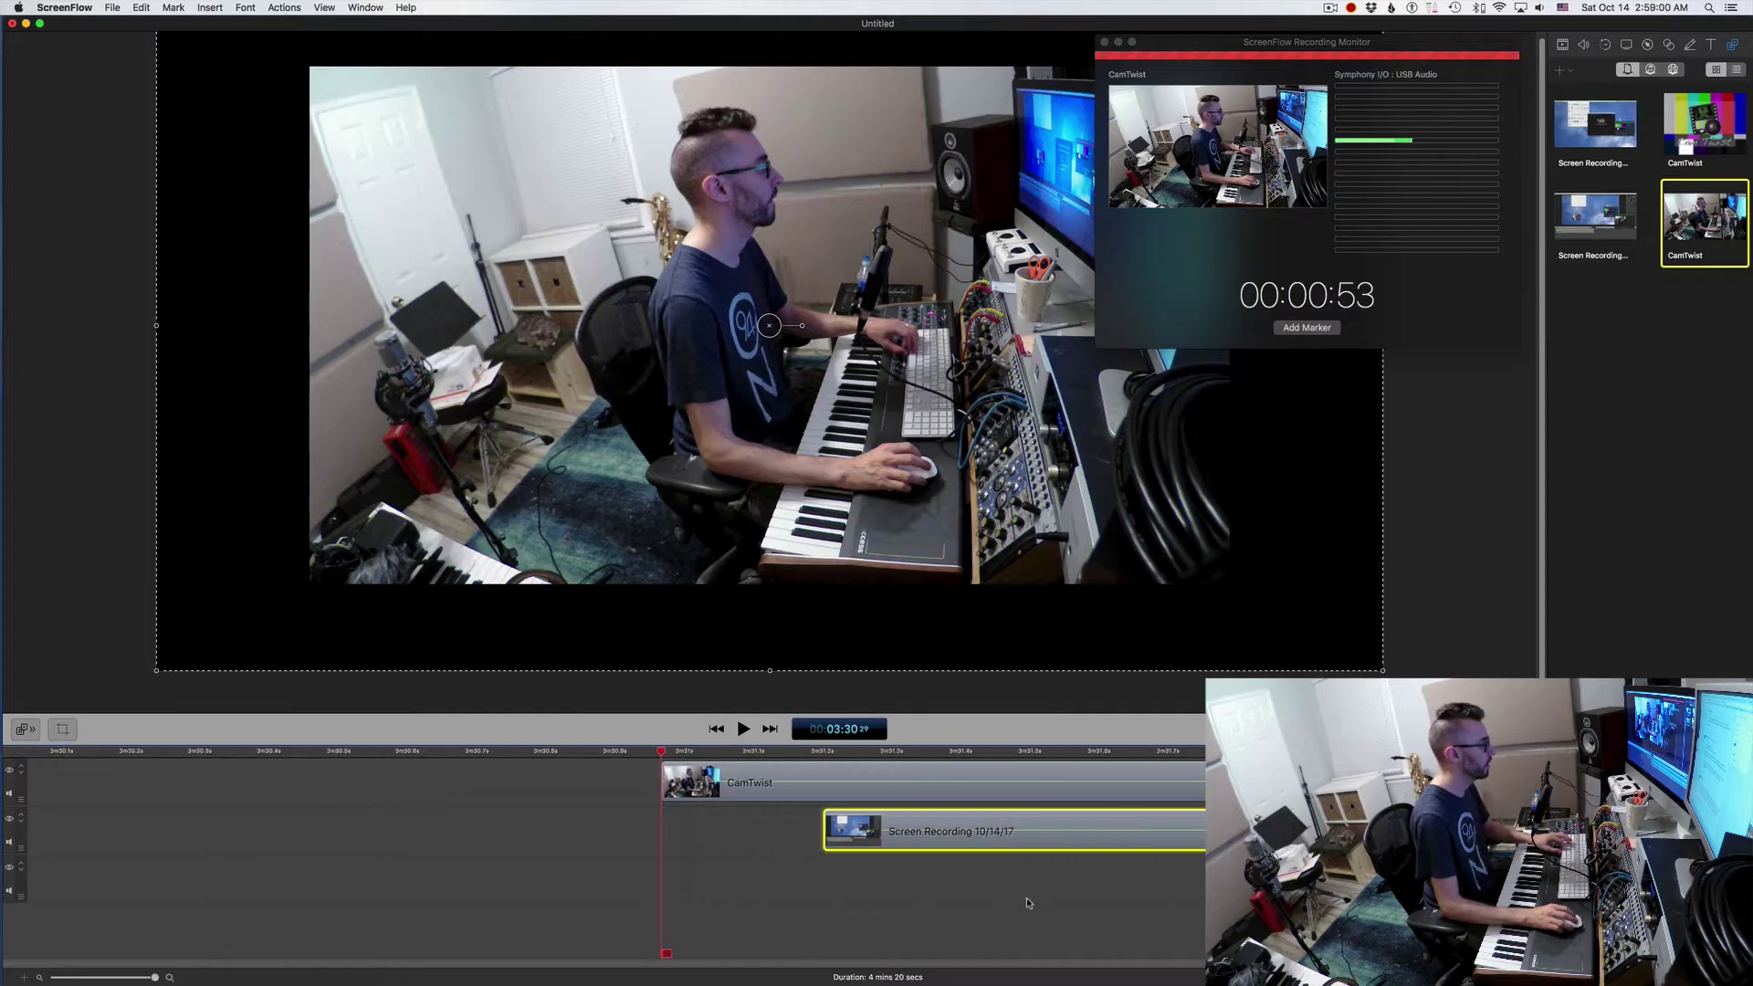
key(space)
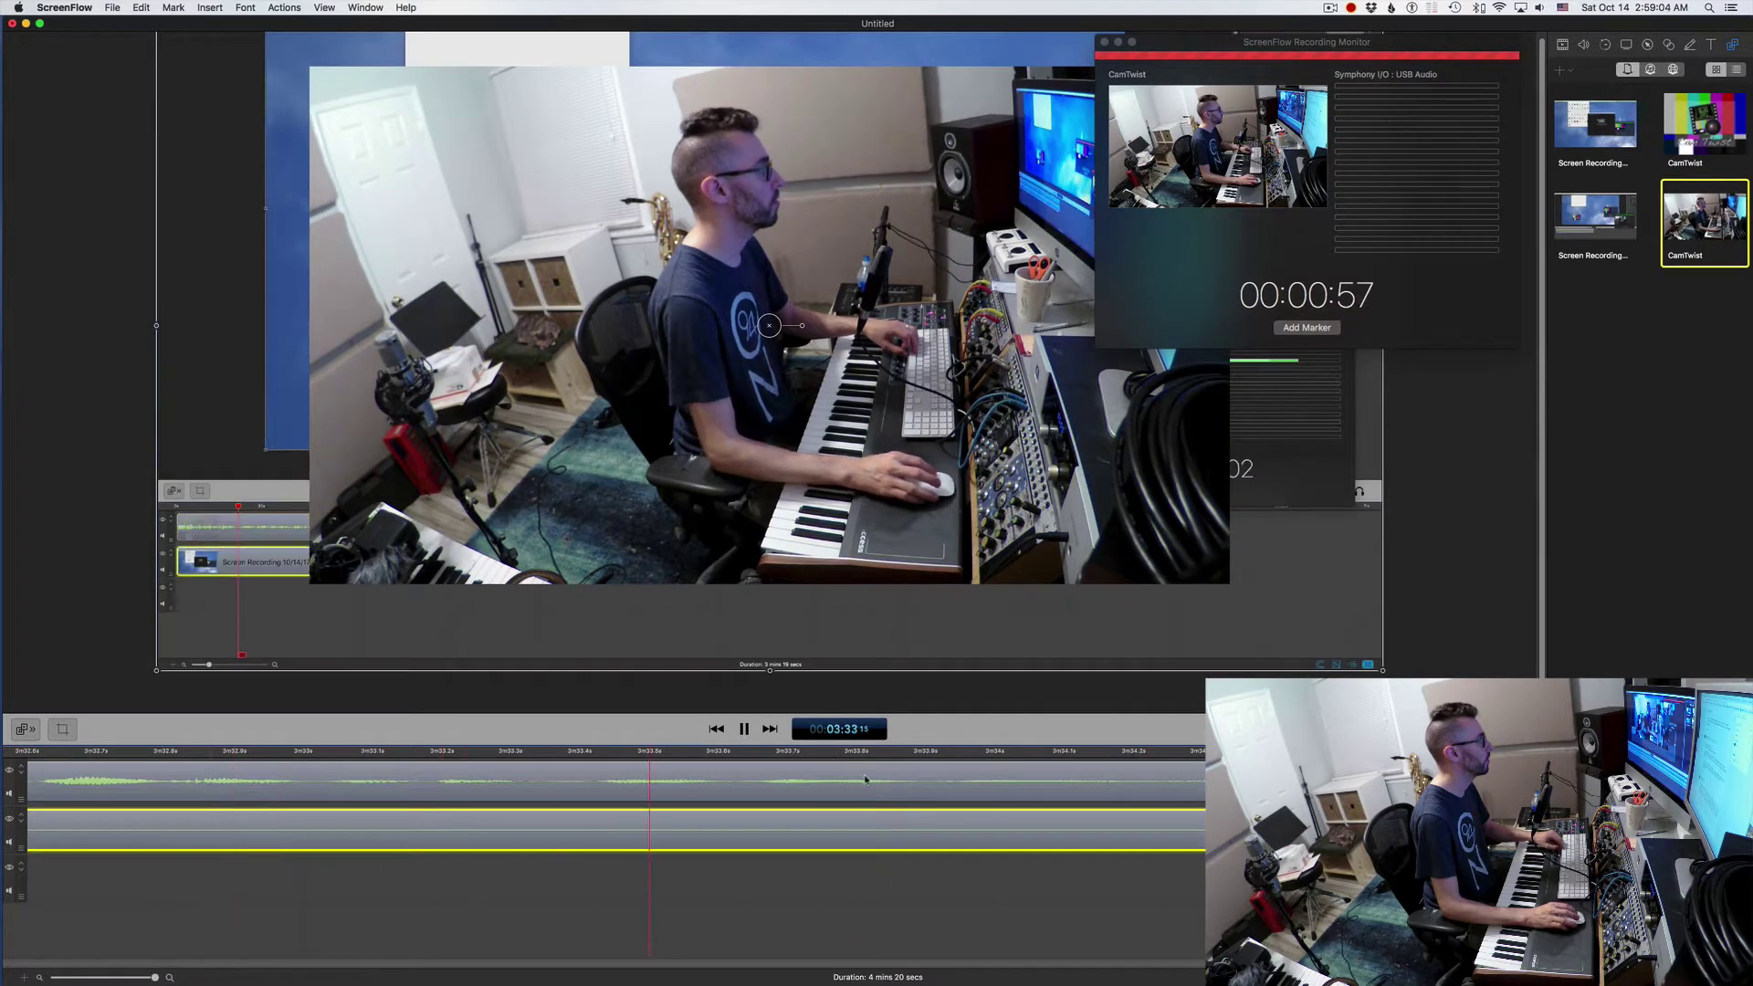
key(space)
scroll(864, 774, left, 10)
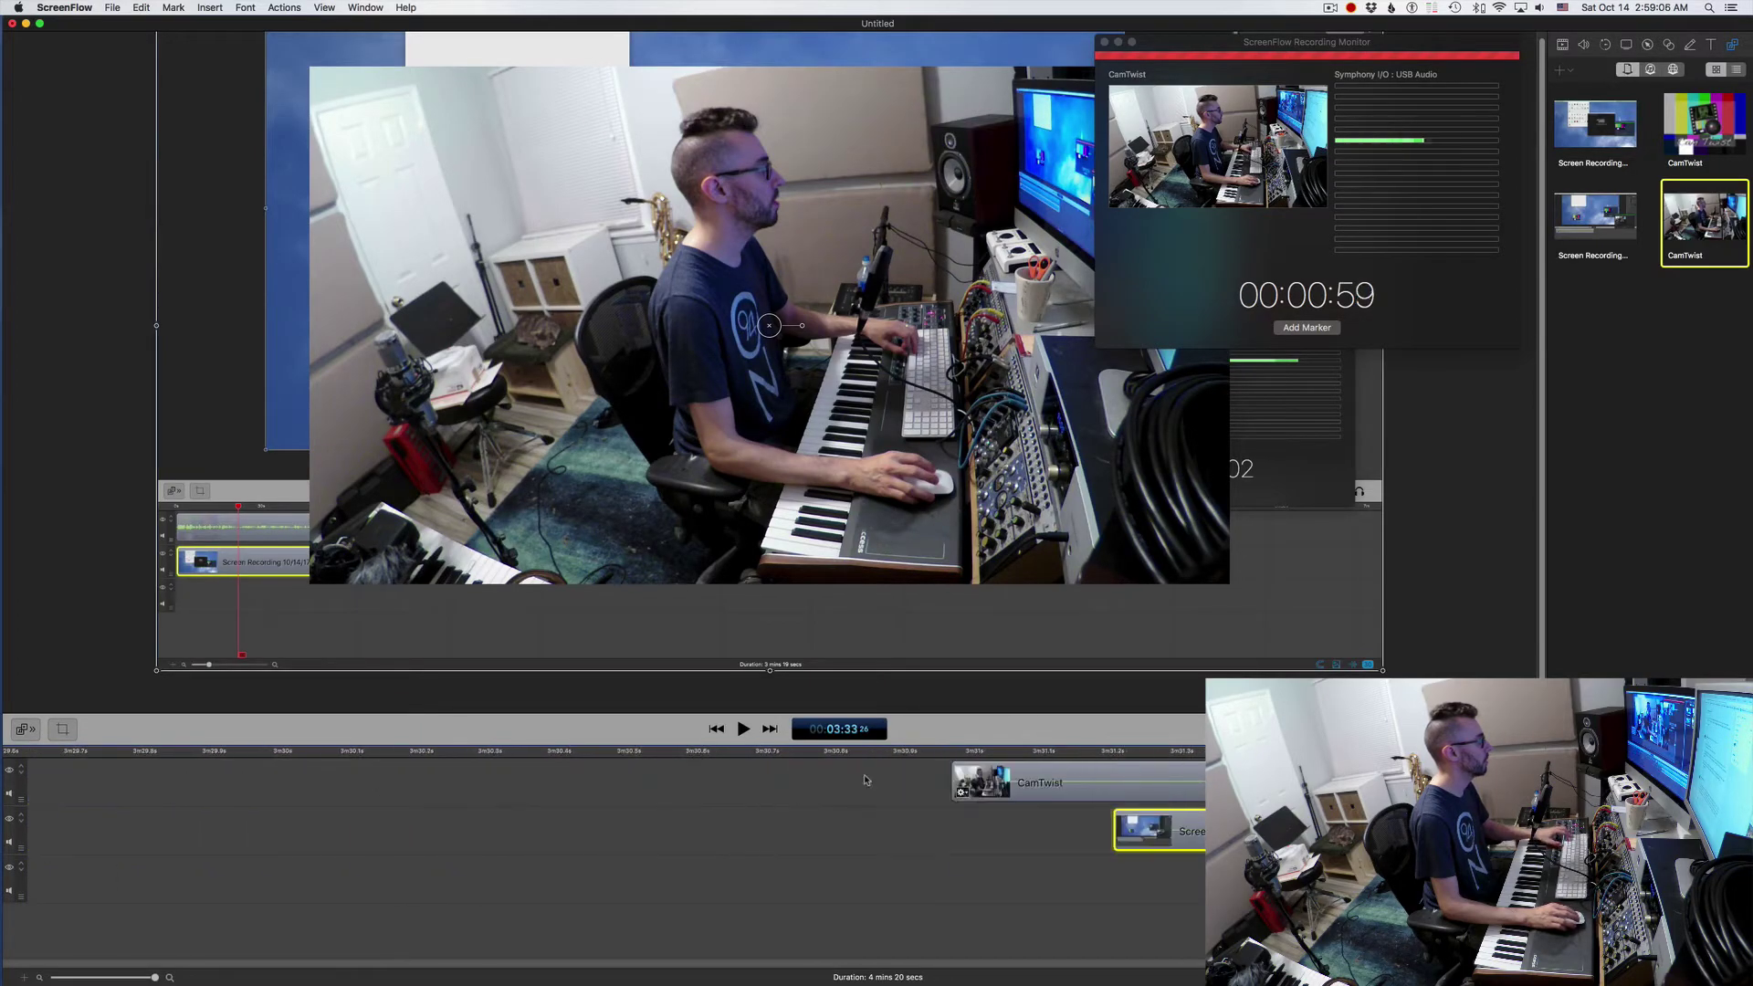
key(ctrl+Left)
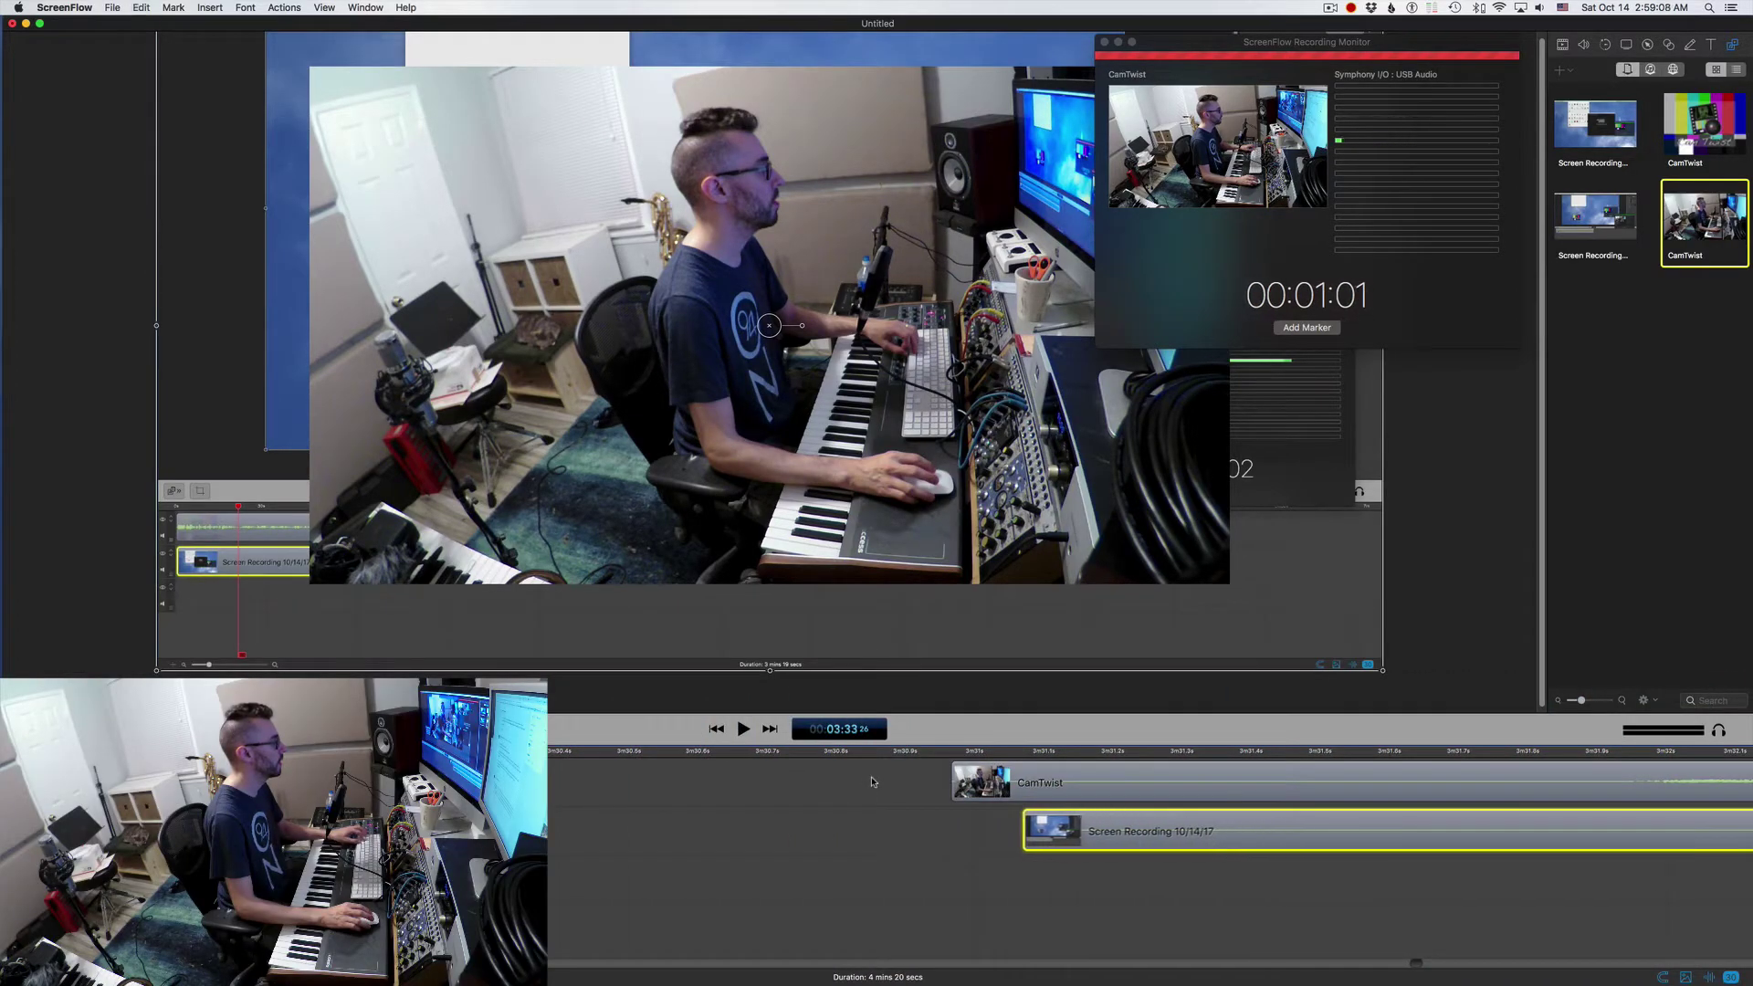
Detach the CamTwist clip's audio onto its own track.
click(1142, 782)
right_click(1142, 782)
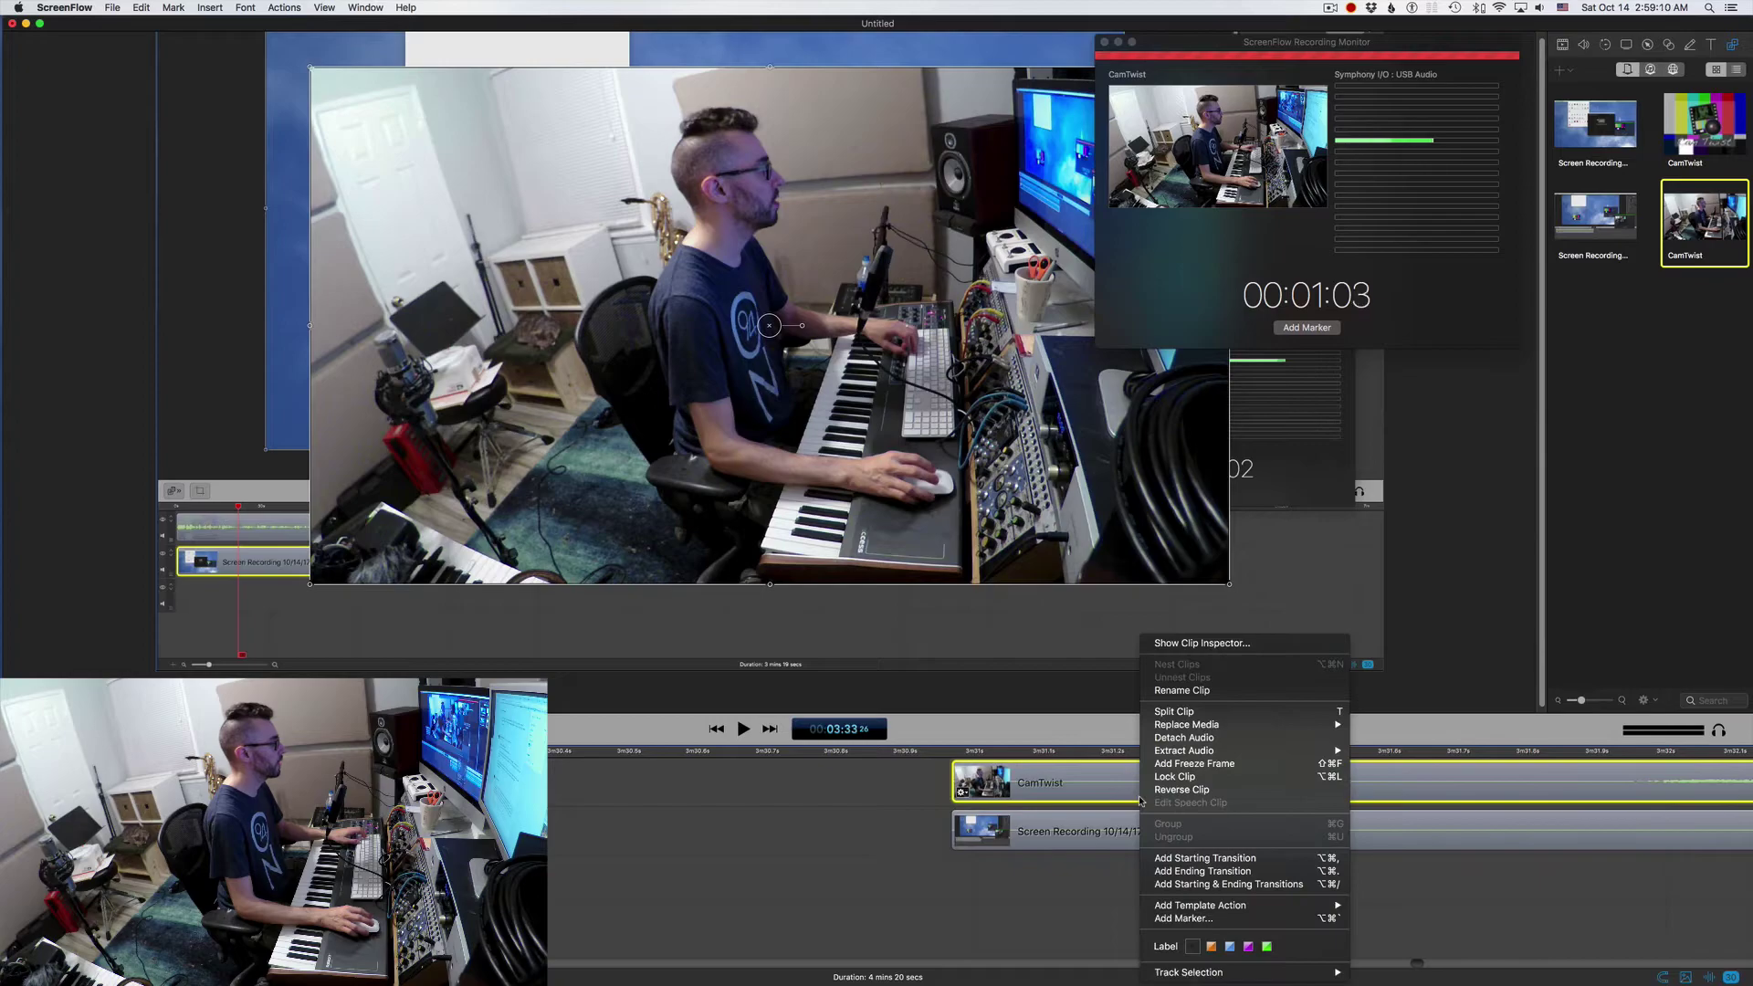
click(1183, 737)
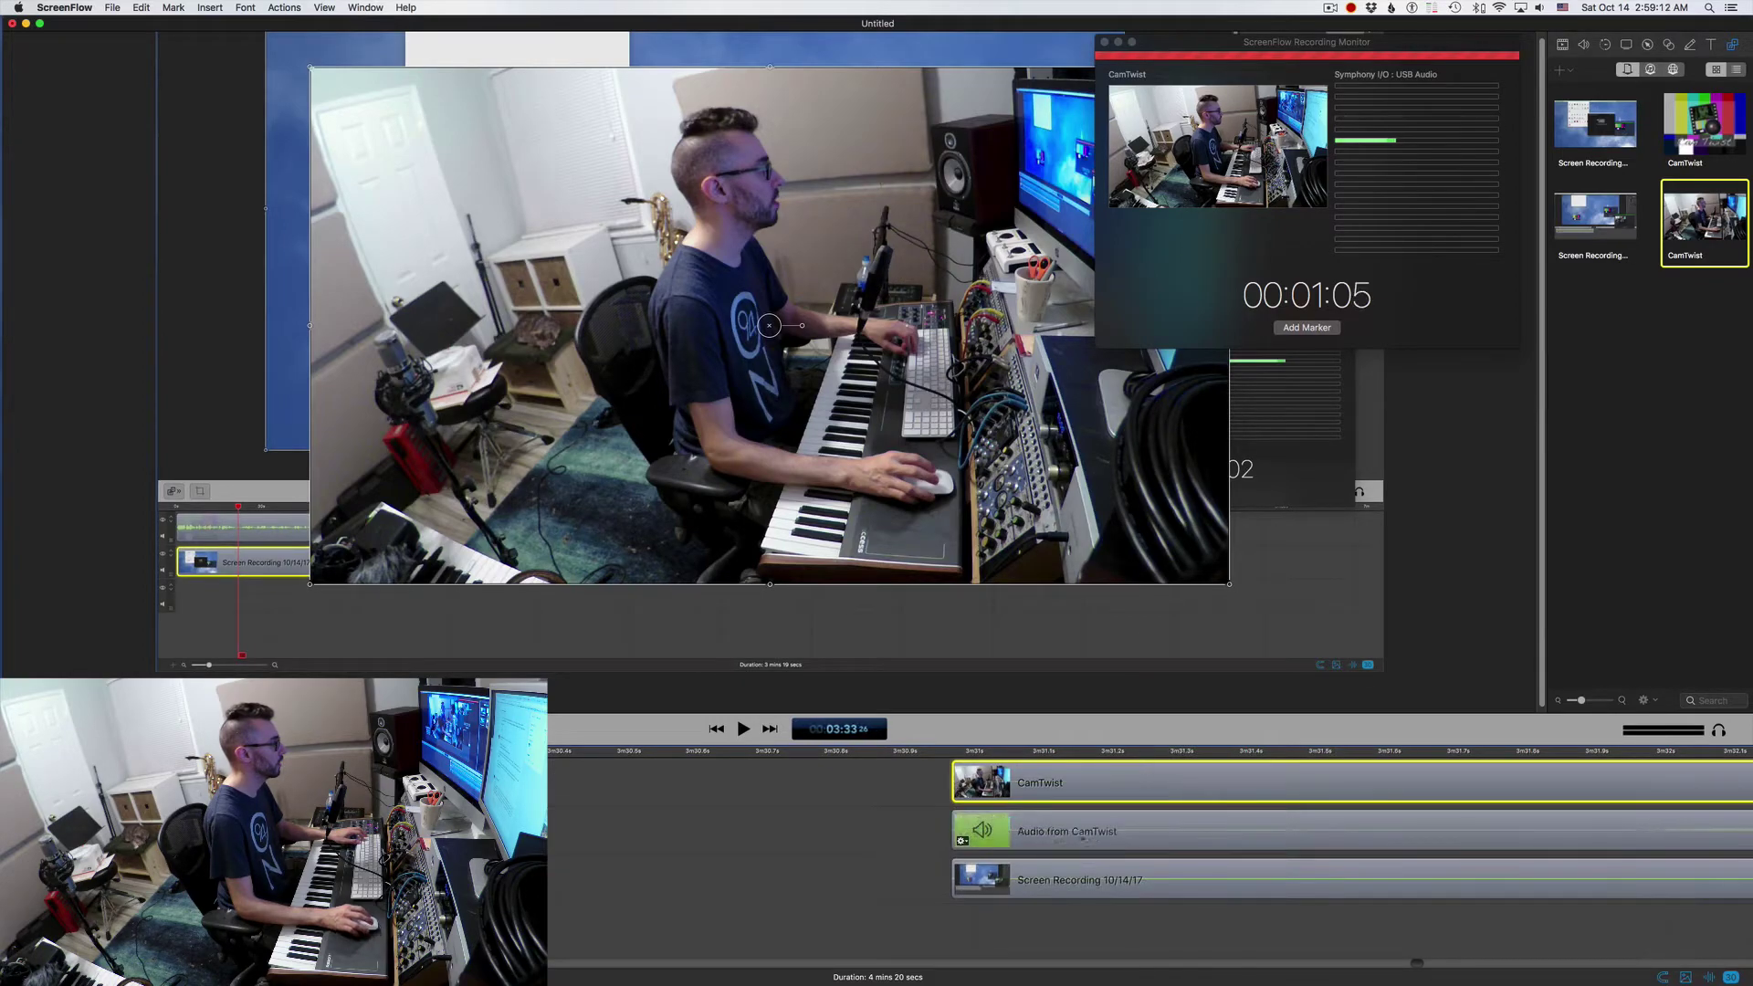
Shift the detached audio and Screen Recording clips two steps later, then play from their start.
drag(928, 818, 1146, 921)
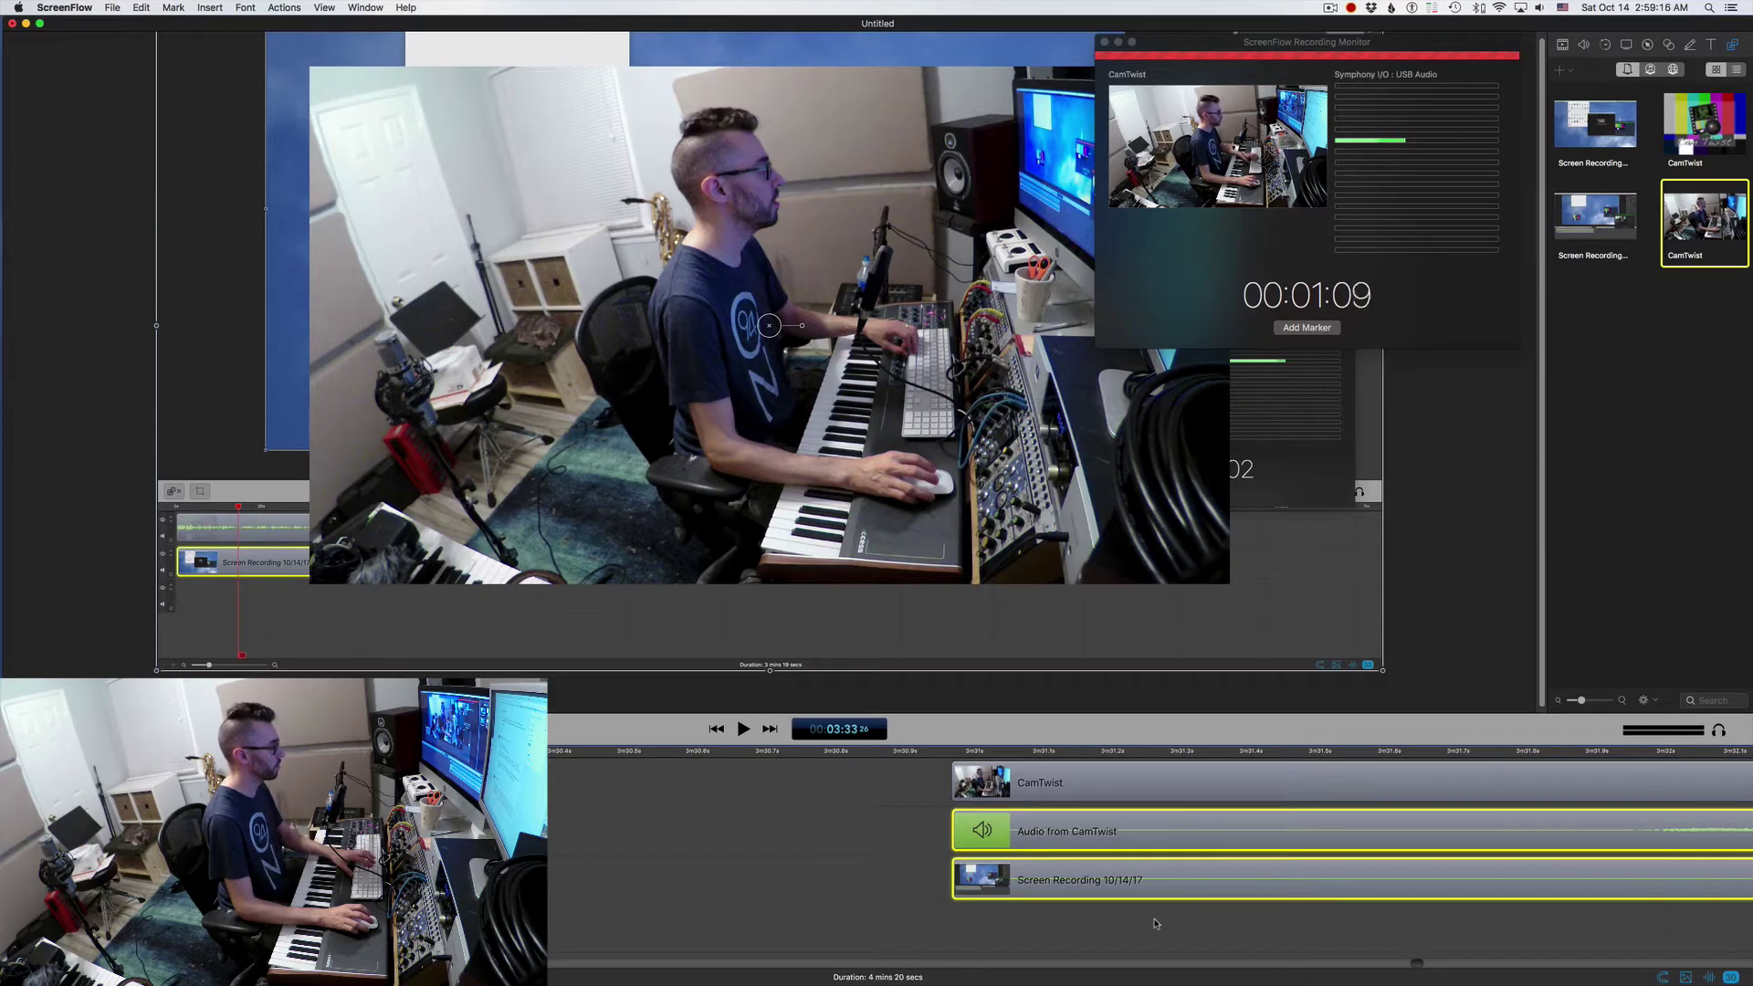
key(ctrl+Right)
key(ctrl+Right)
key(ctrl+Right)
key(ctrl+Right)
key(ctrl+Right)
key(ctrl+Right)
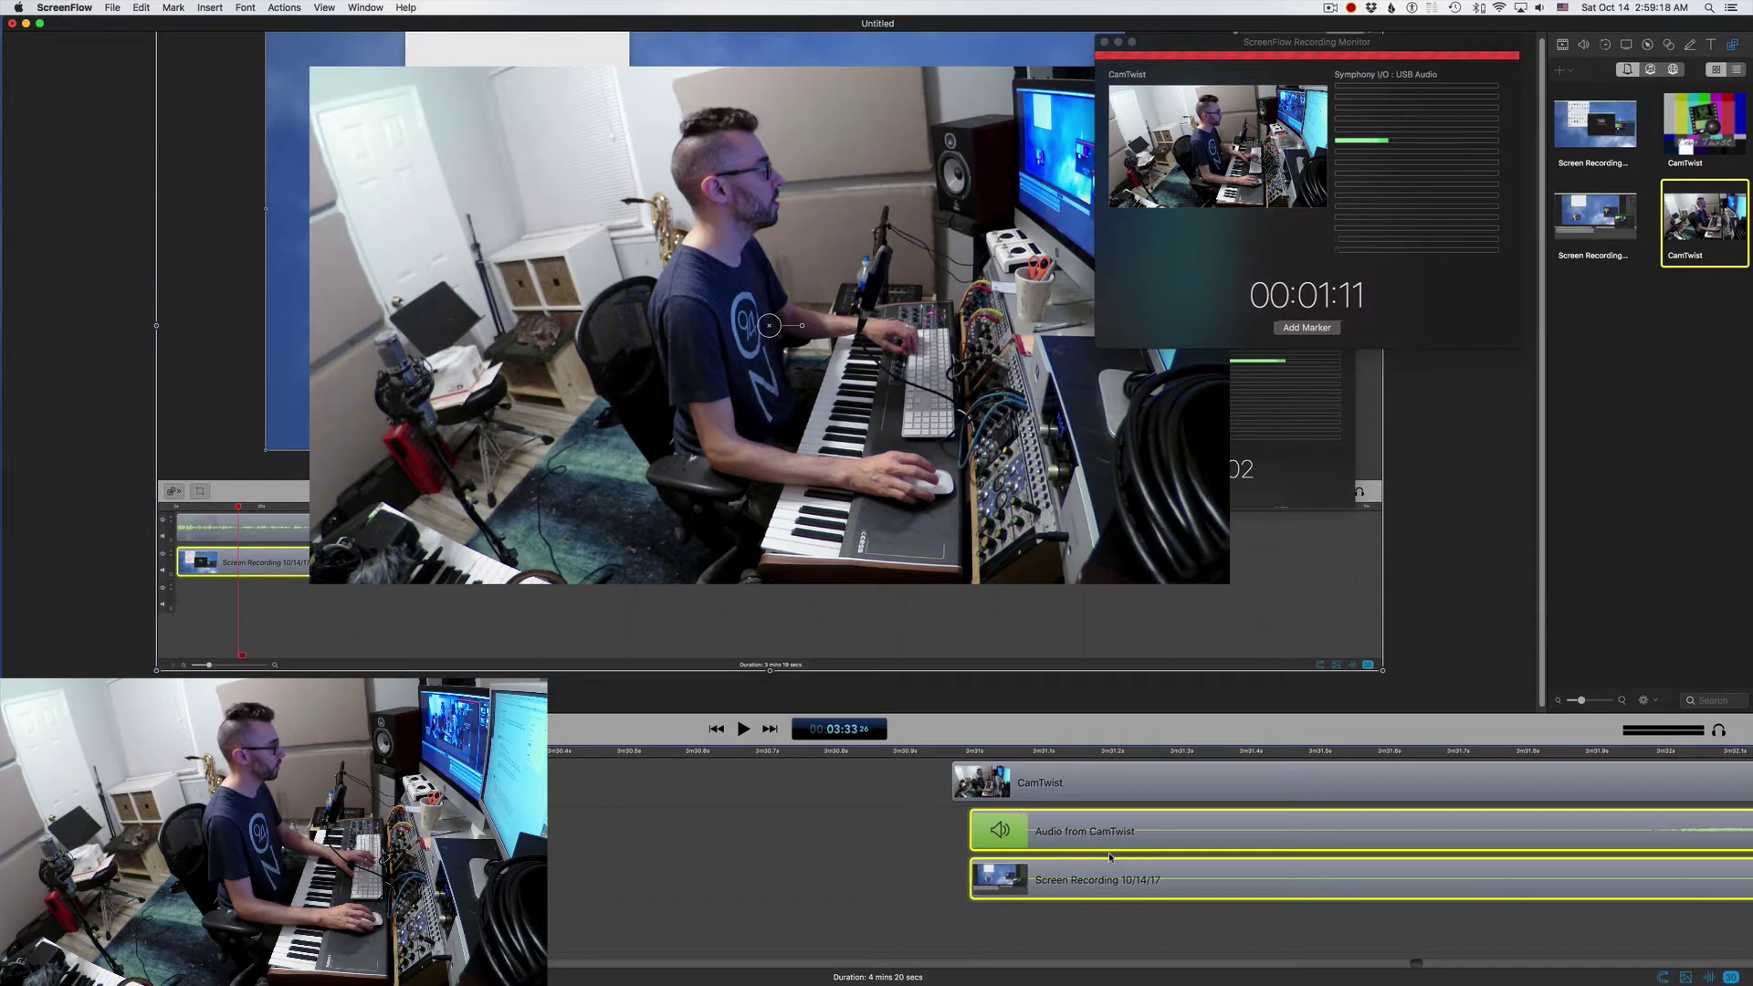
key(ctrl+Right)
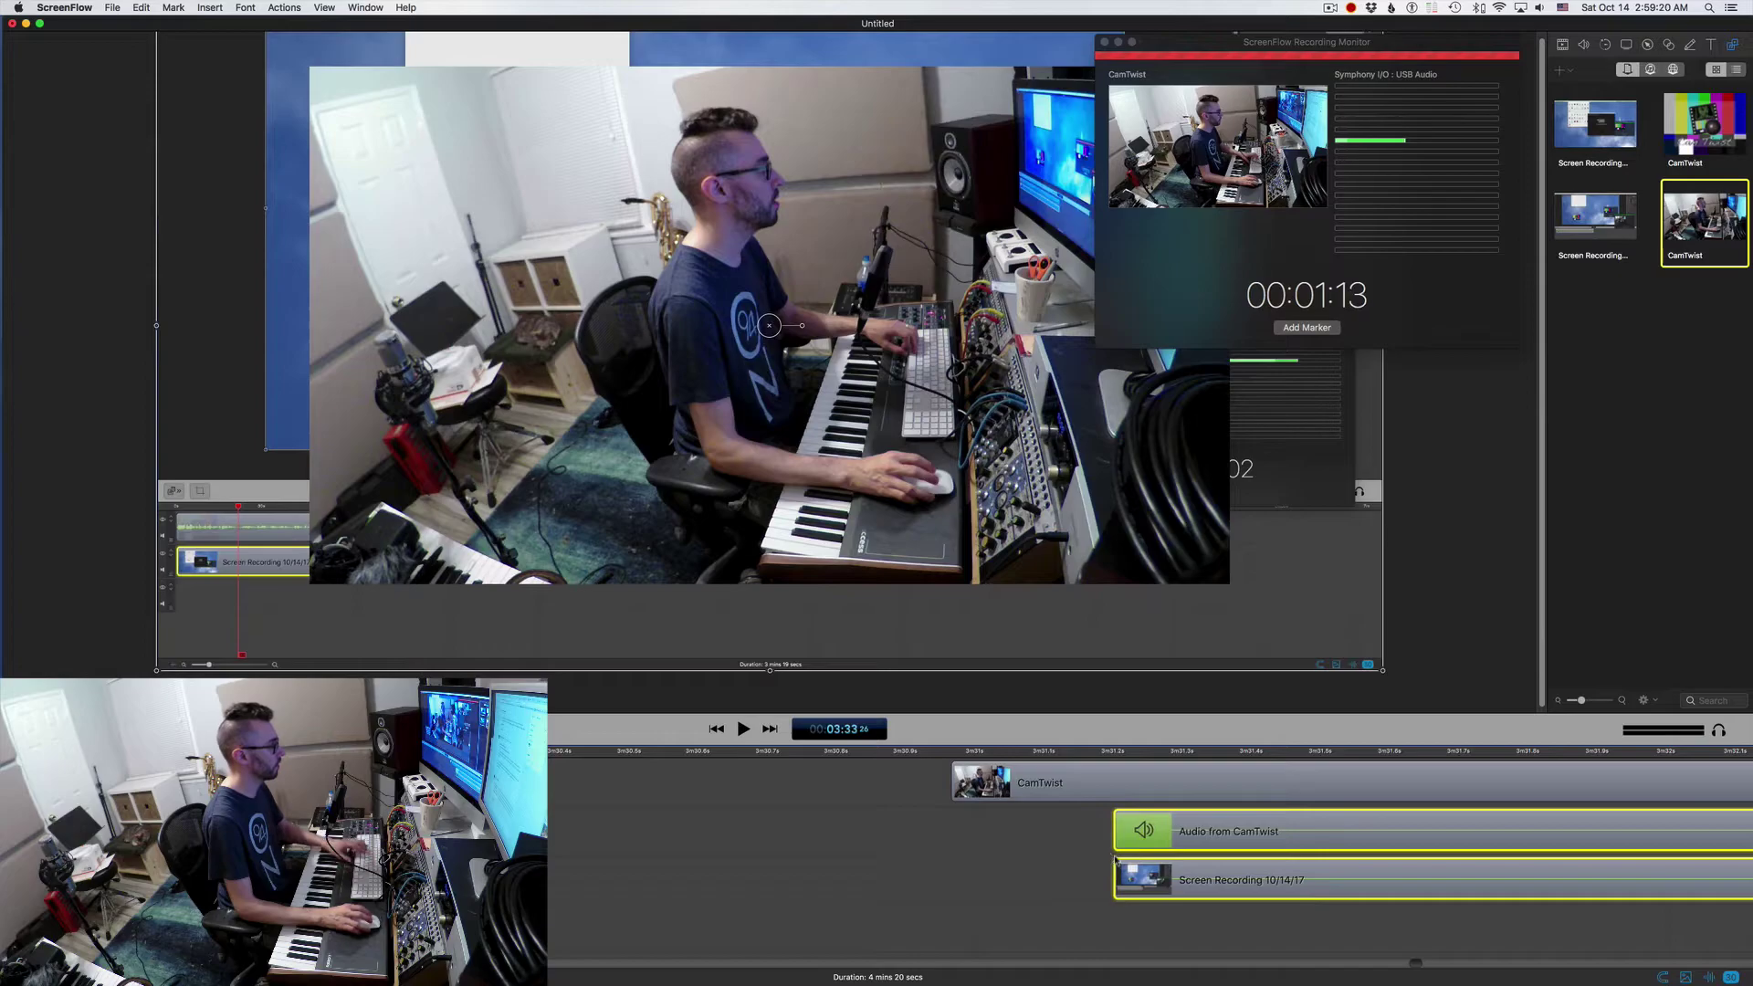
click(952, 751)
key(space)
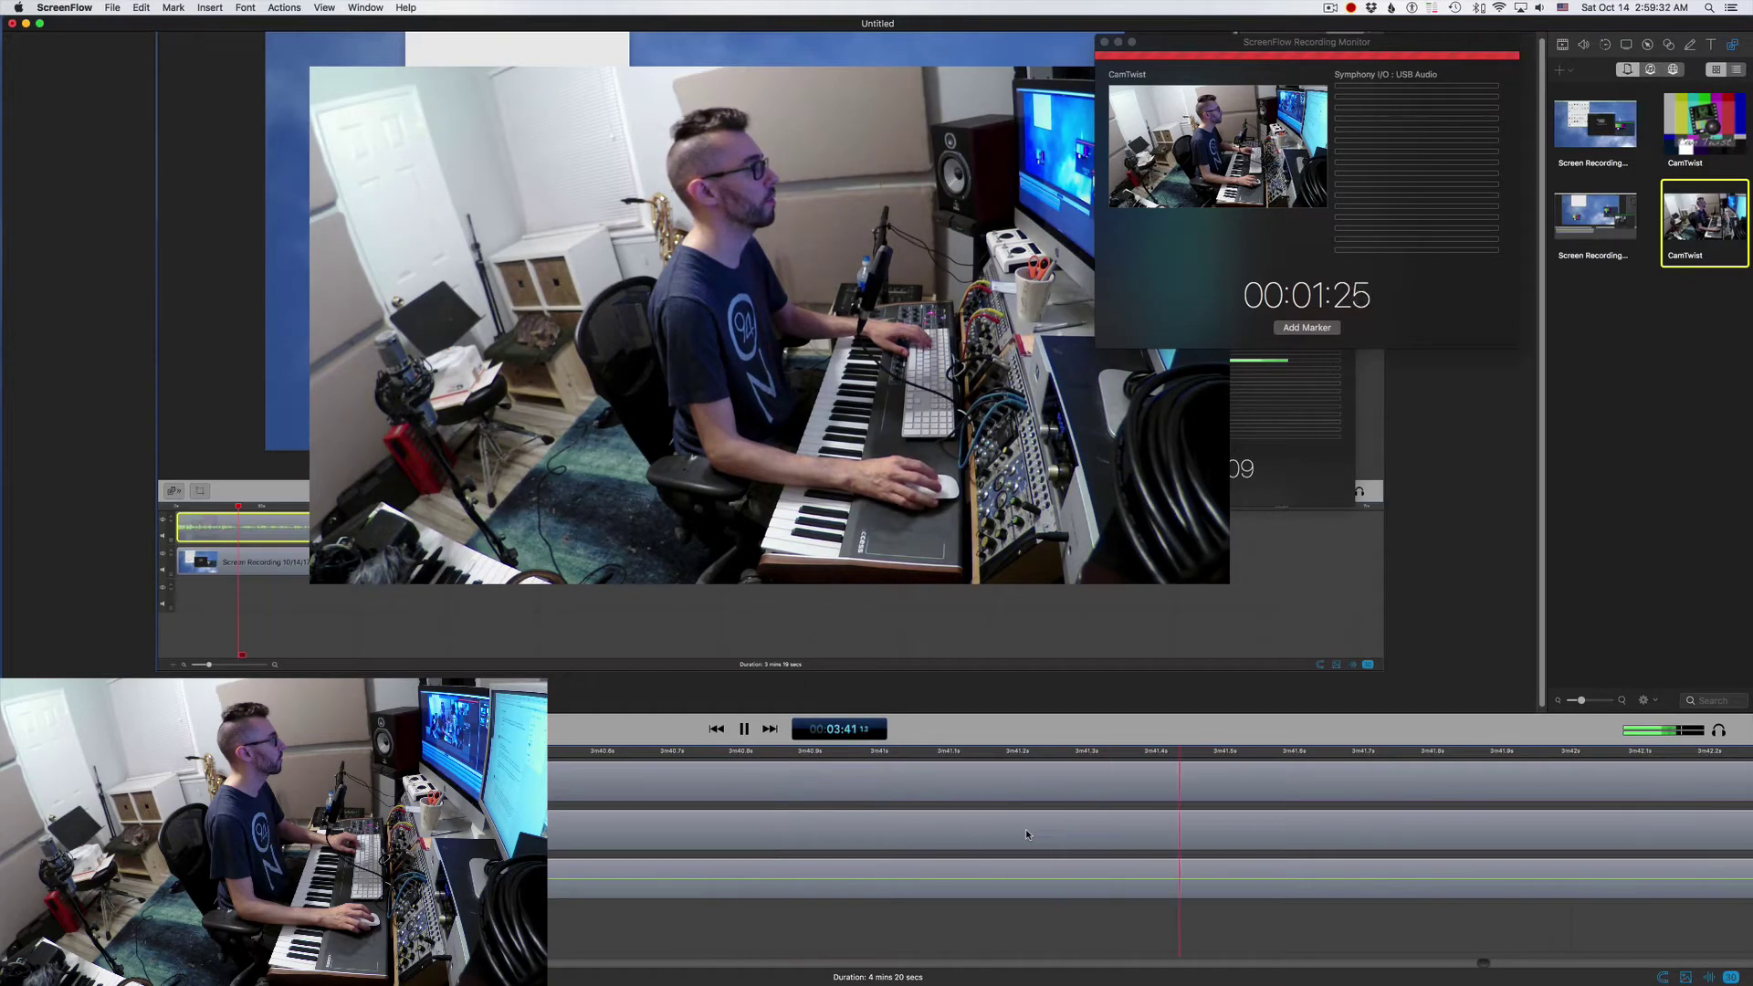
Stop playback and bring up ScreenFlow's recording status menu from the menu bar.
key(space)
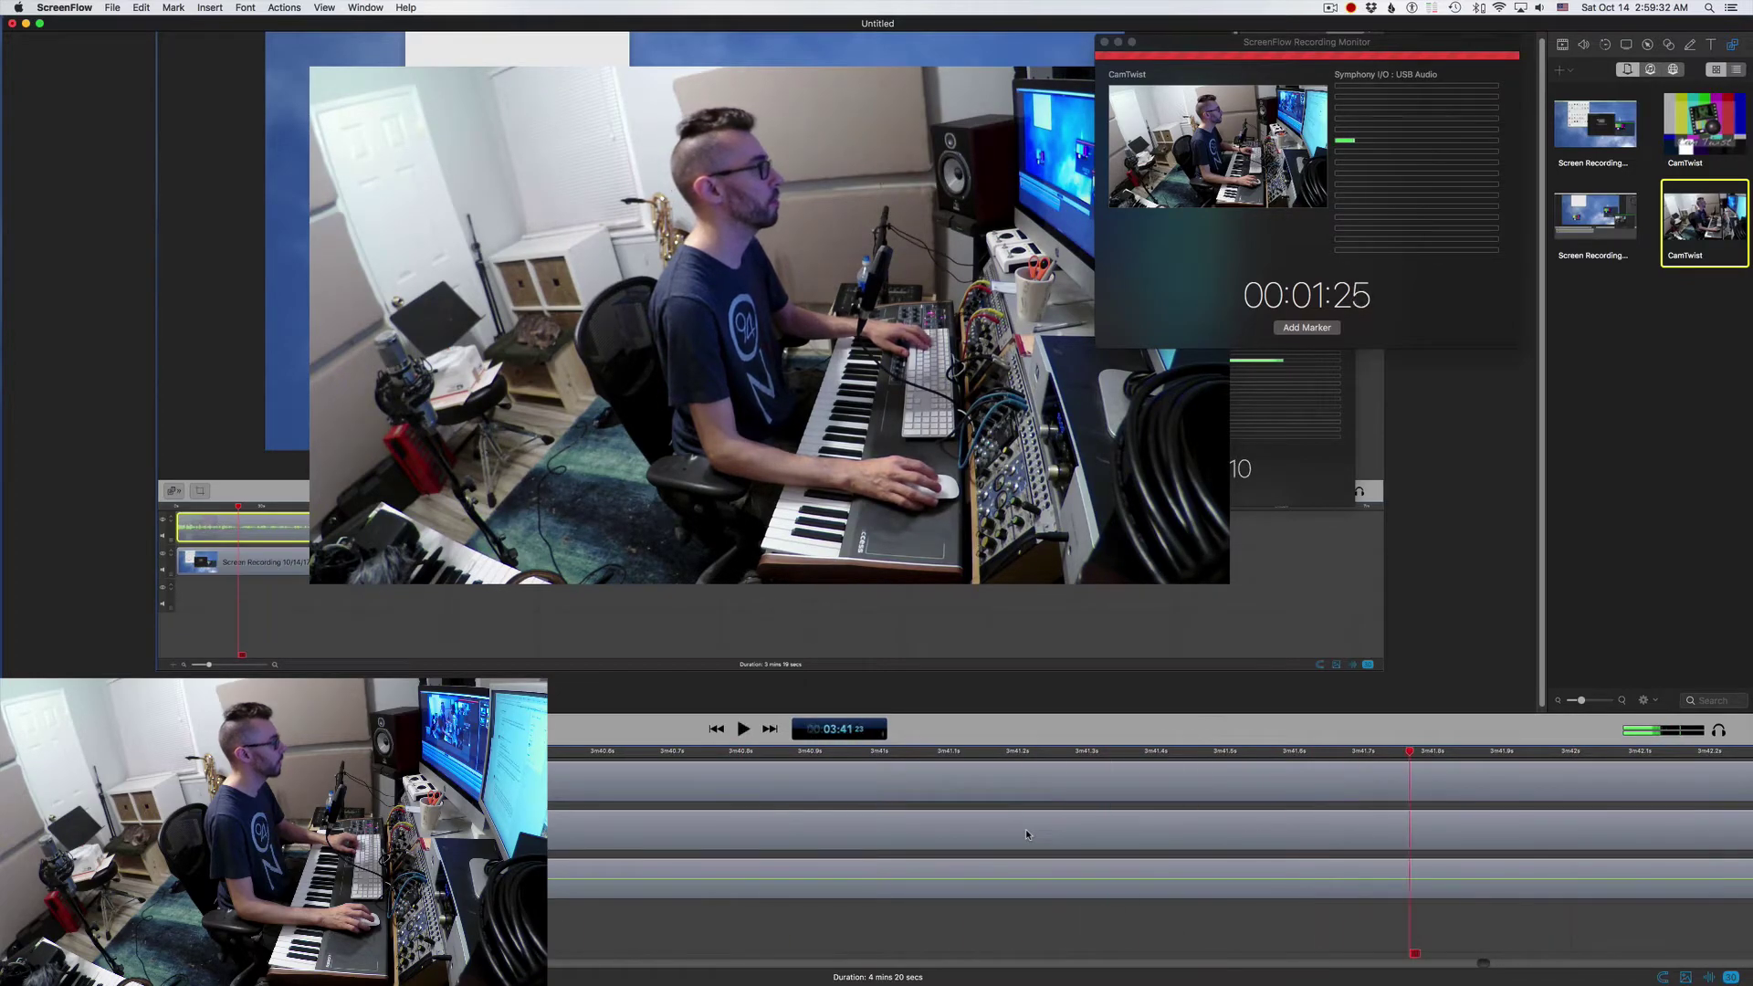
click(1331, 11)
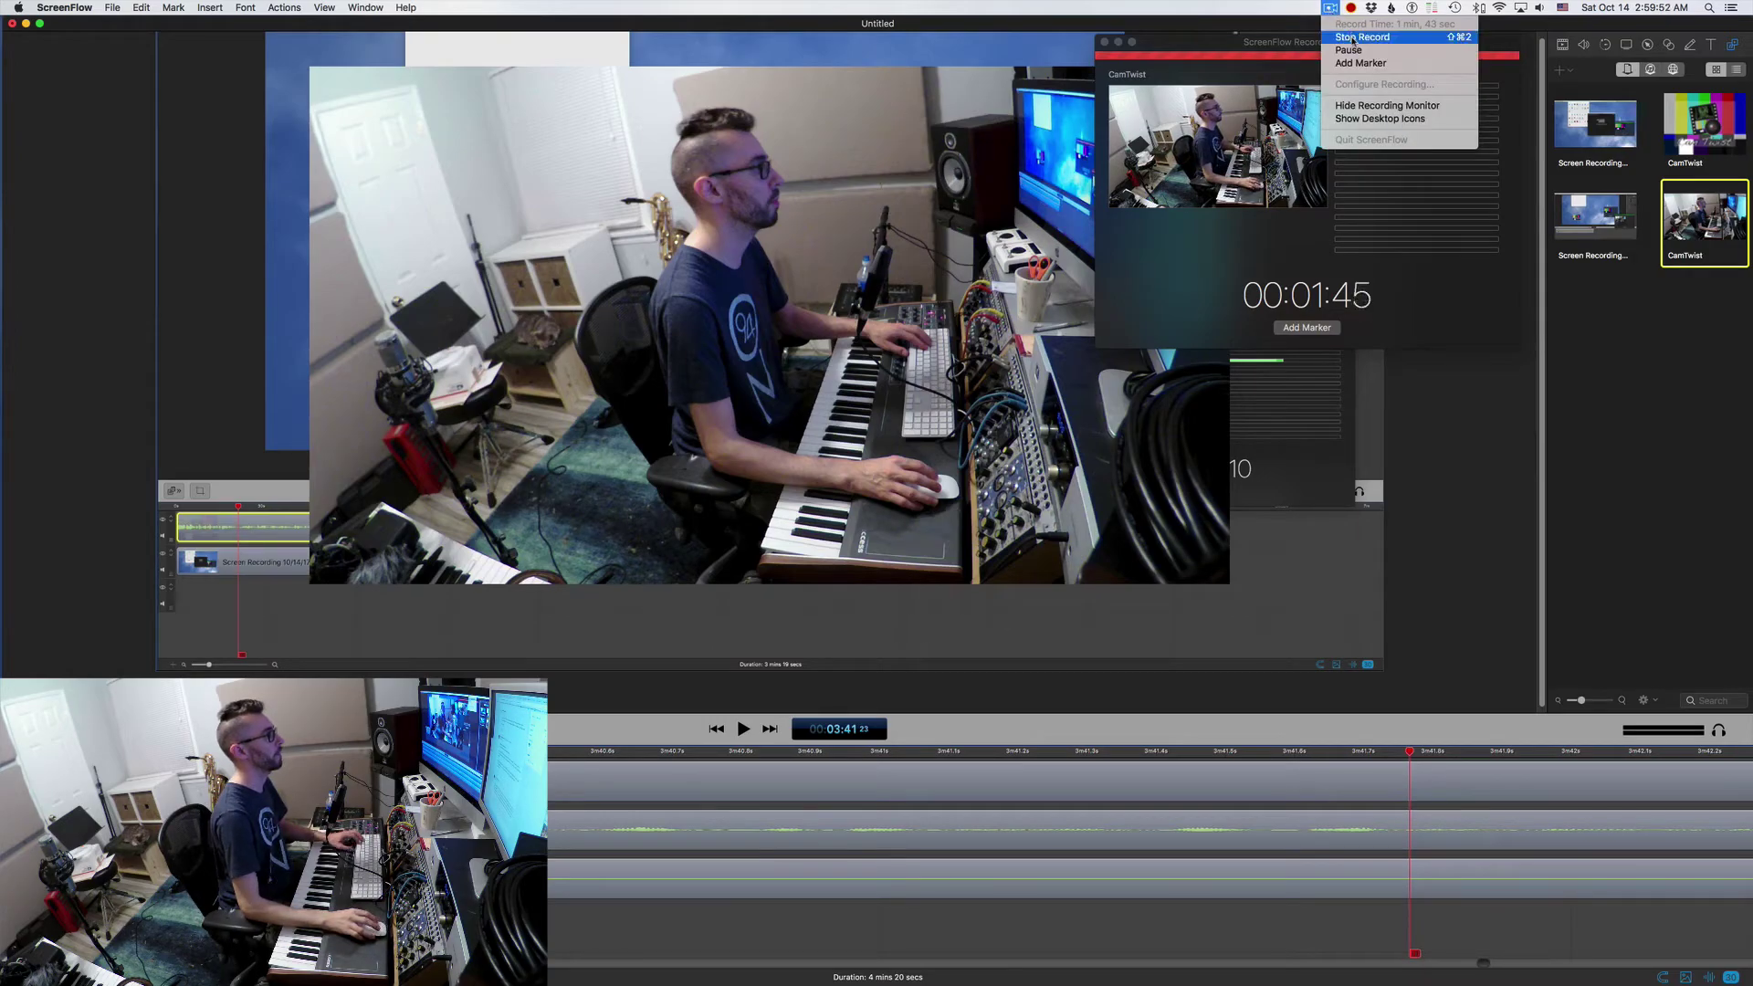
Stop recording, then step the CamTwist clip two frames back and two forward to check sync.
click(1352, 38)
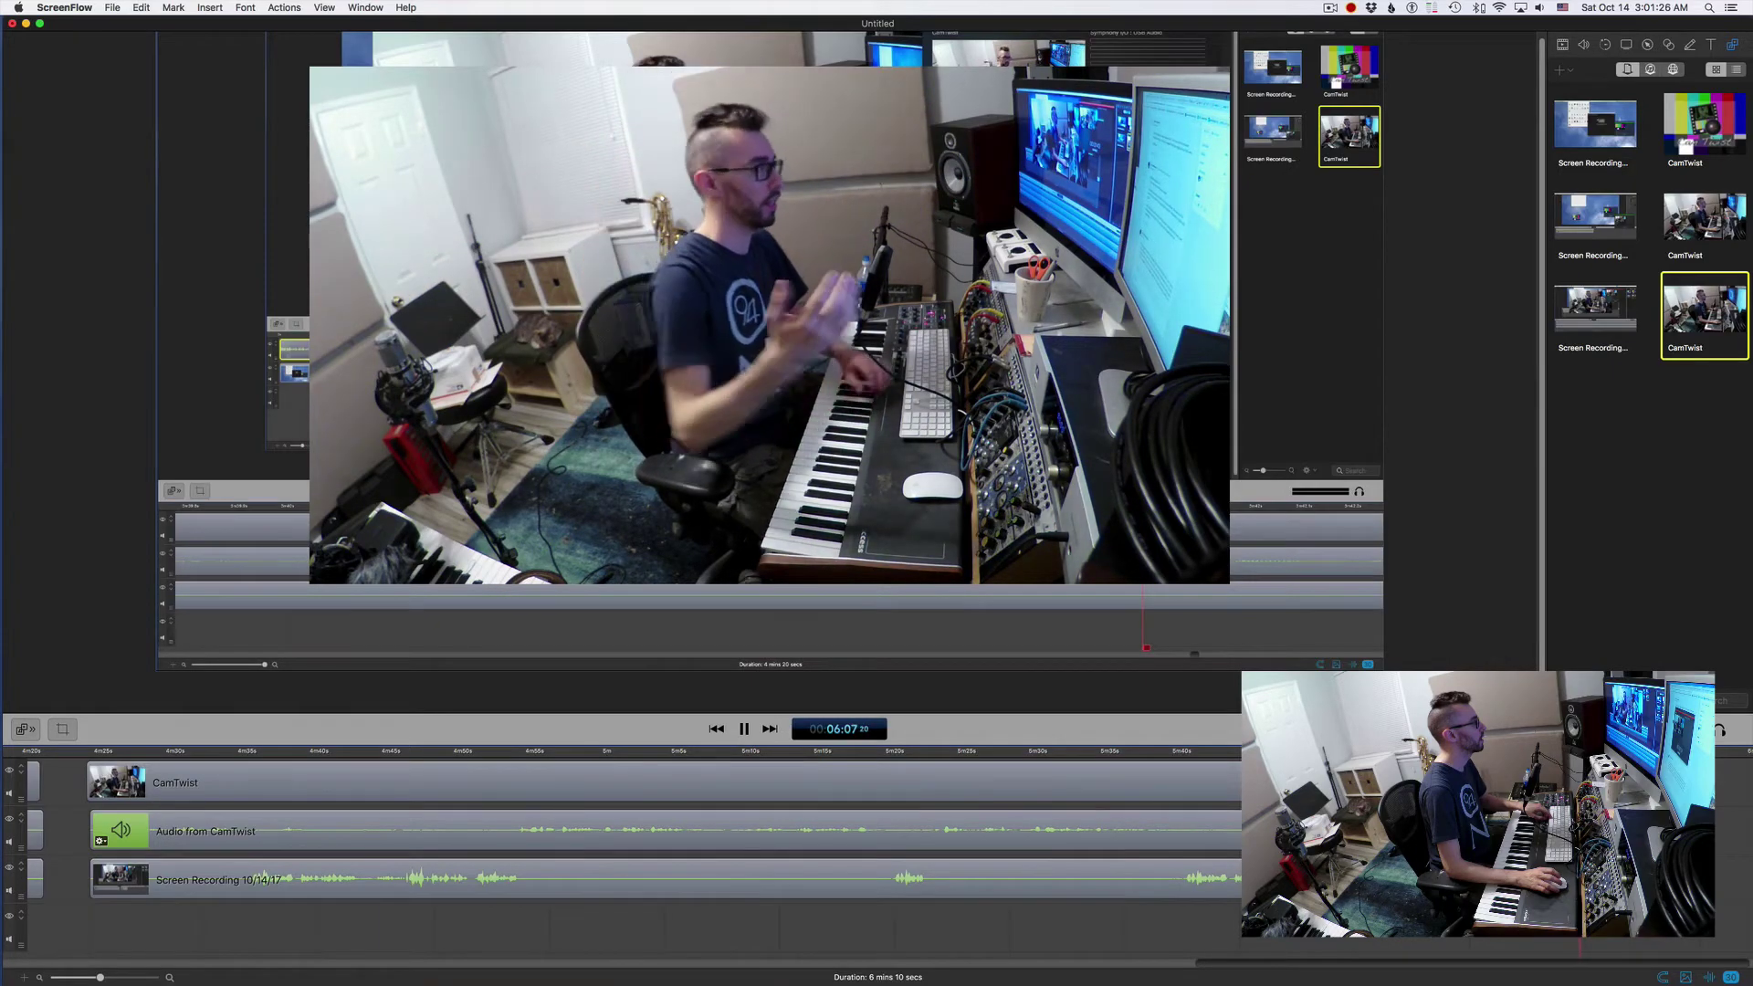
key(space)
click(769, 325)
key(Left)
key(Left)
key(Left)
key(Left)
key(Left)
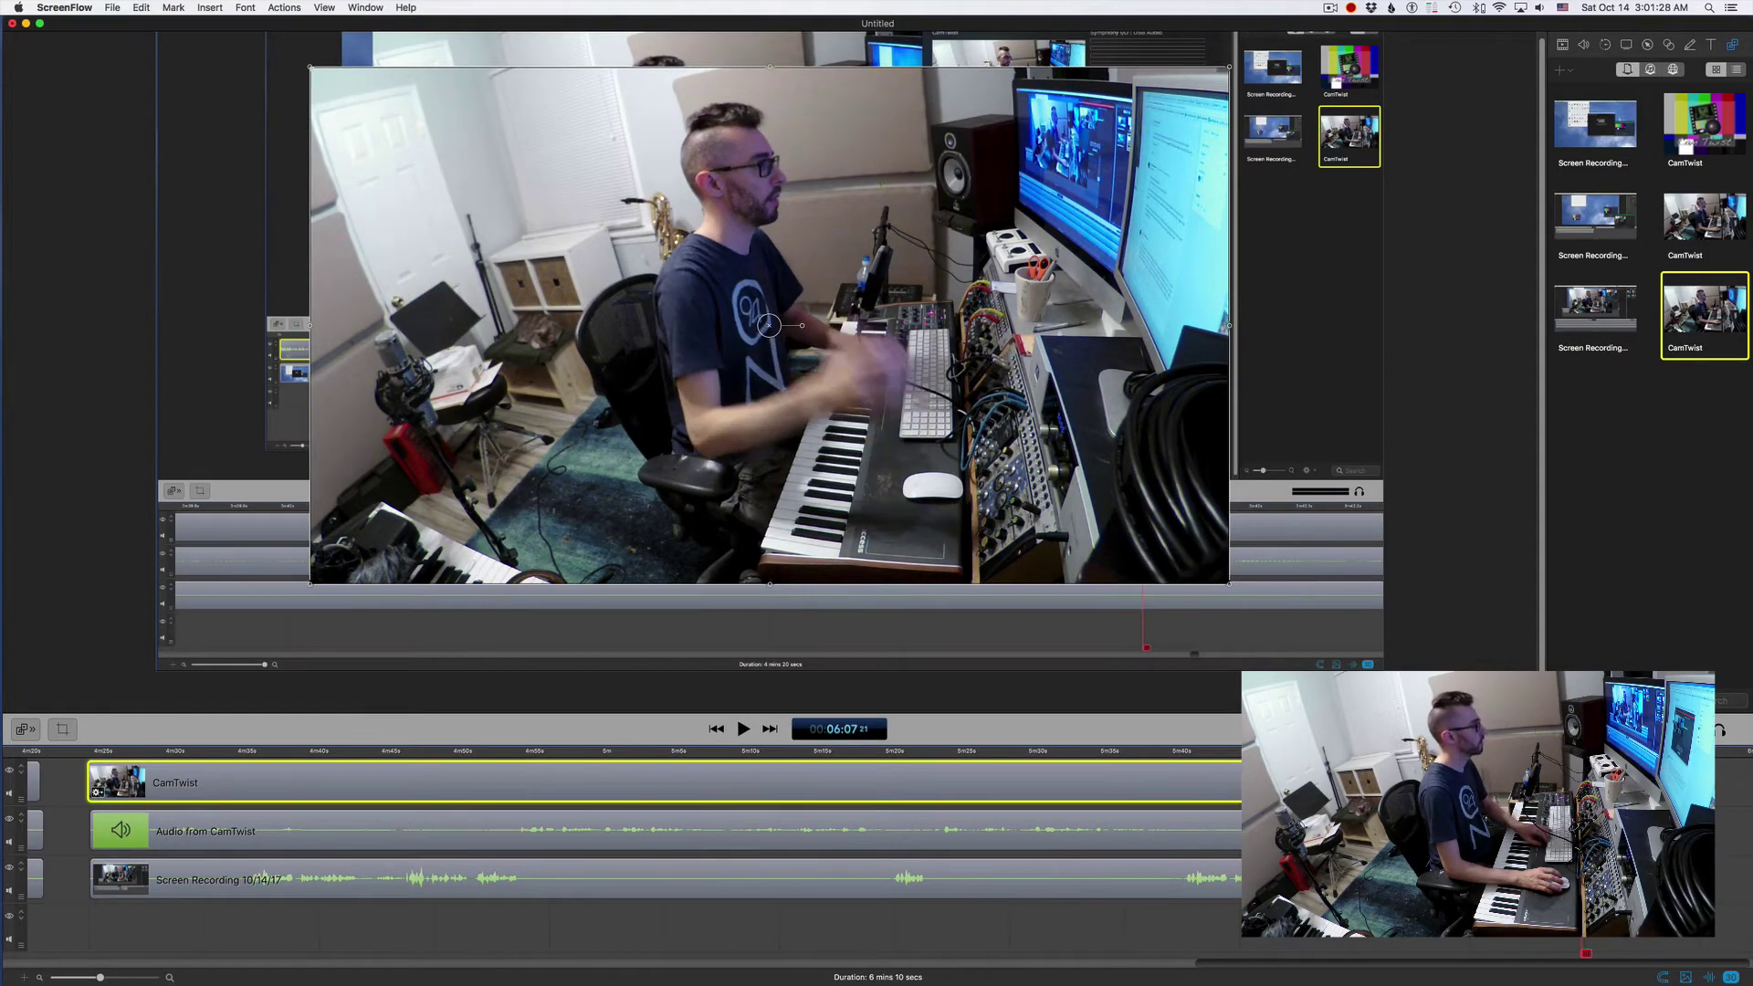
key(Left)
key(Left)
key(Left)
key(Left)
key(Left)
key(Left)
key(Left)
key(Left)
key(Left)
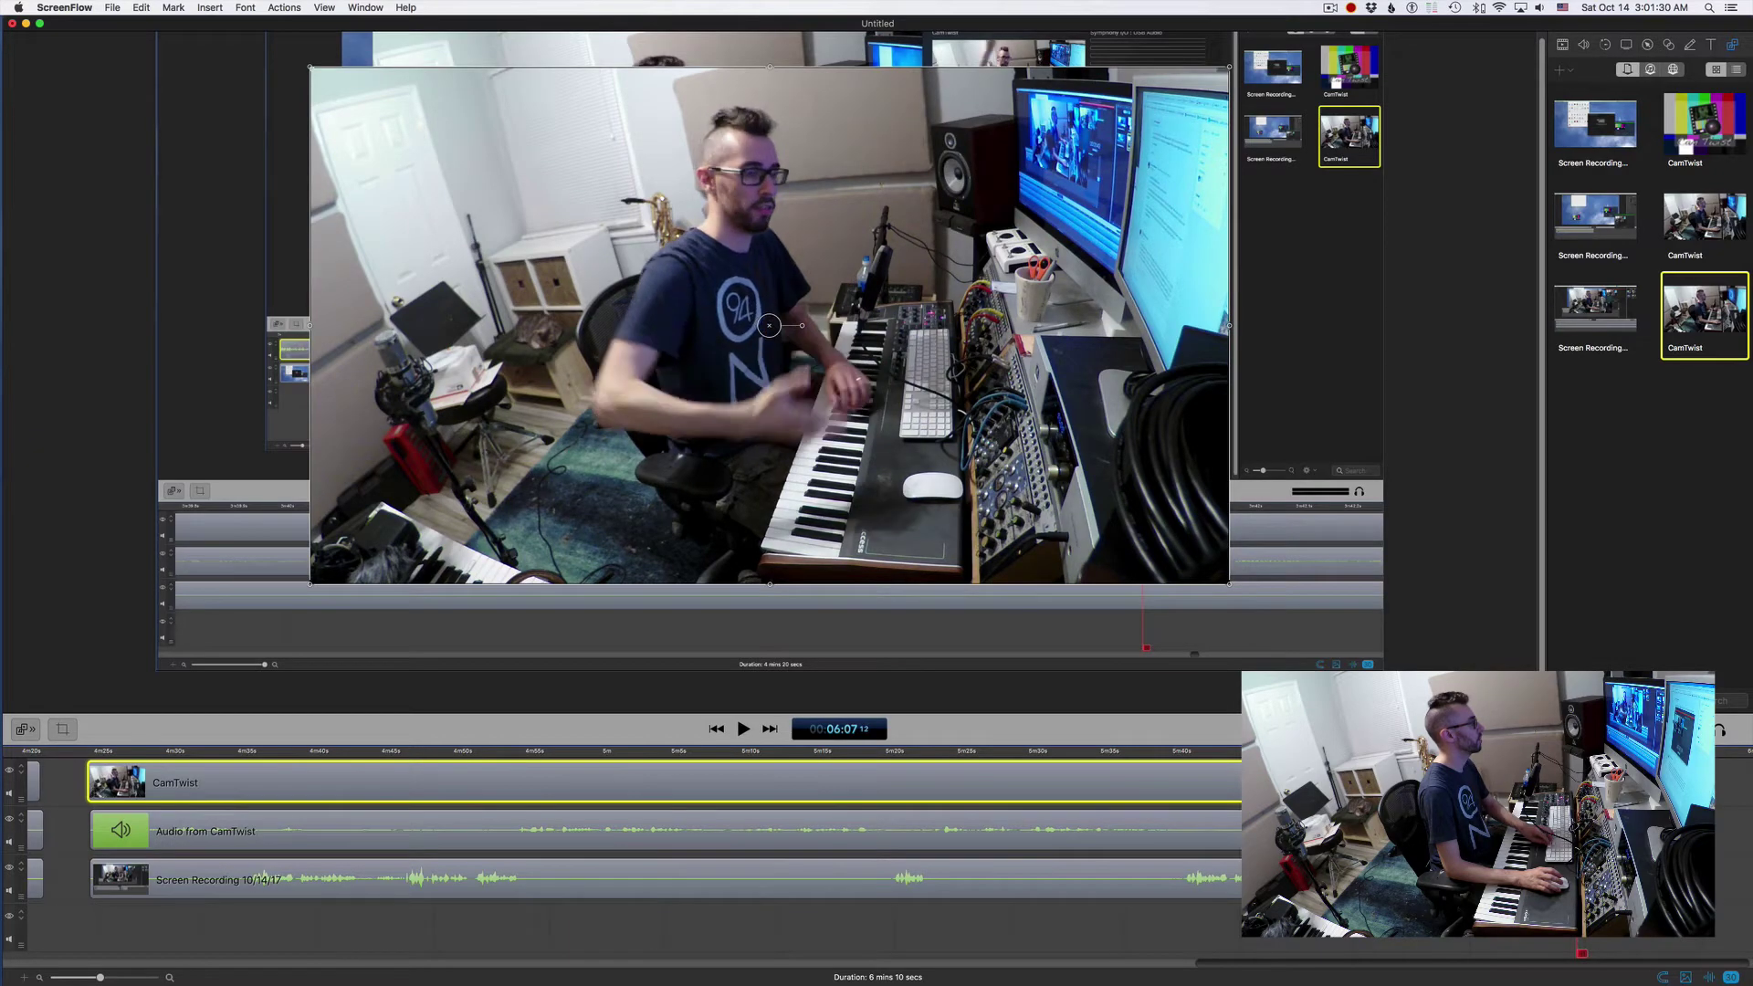
key(Right)
key(Right)
key(Right)
key(Right)
key(Right)
key(Right)
key(Right)
key(Right)
key(Right)
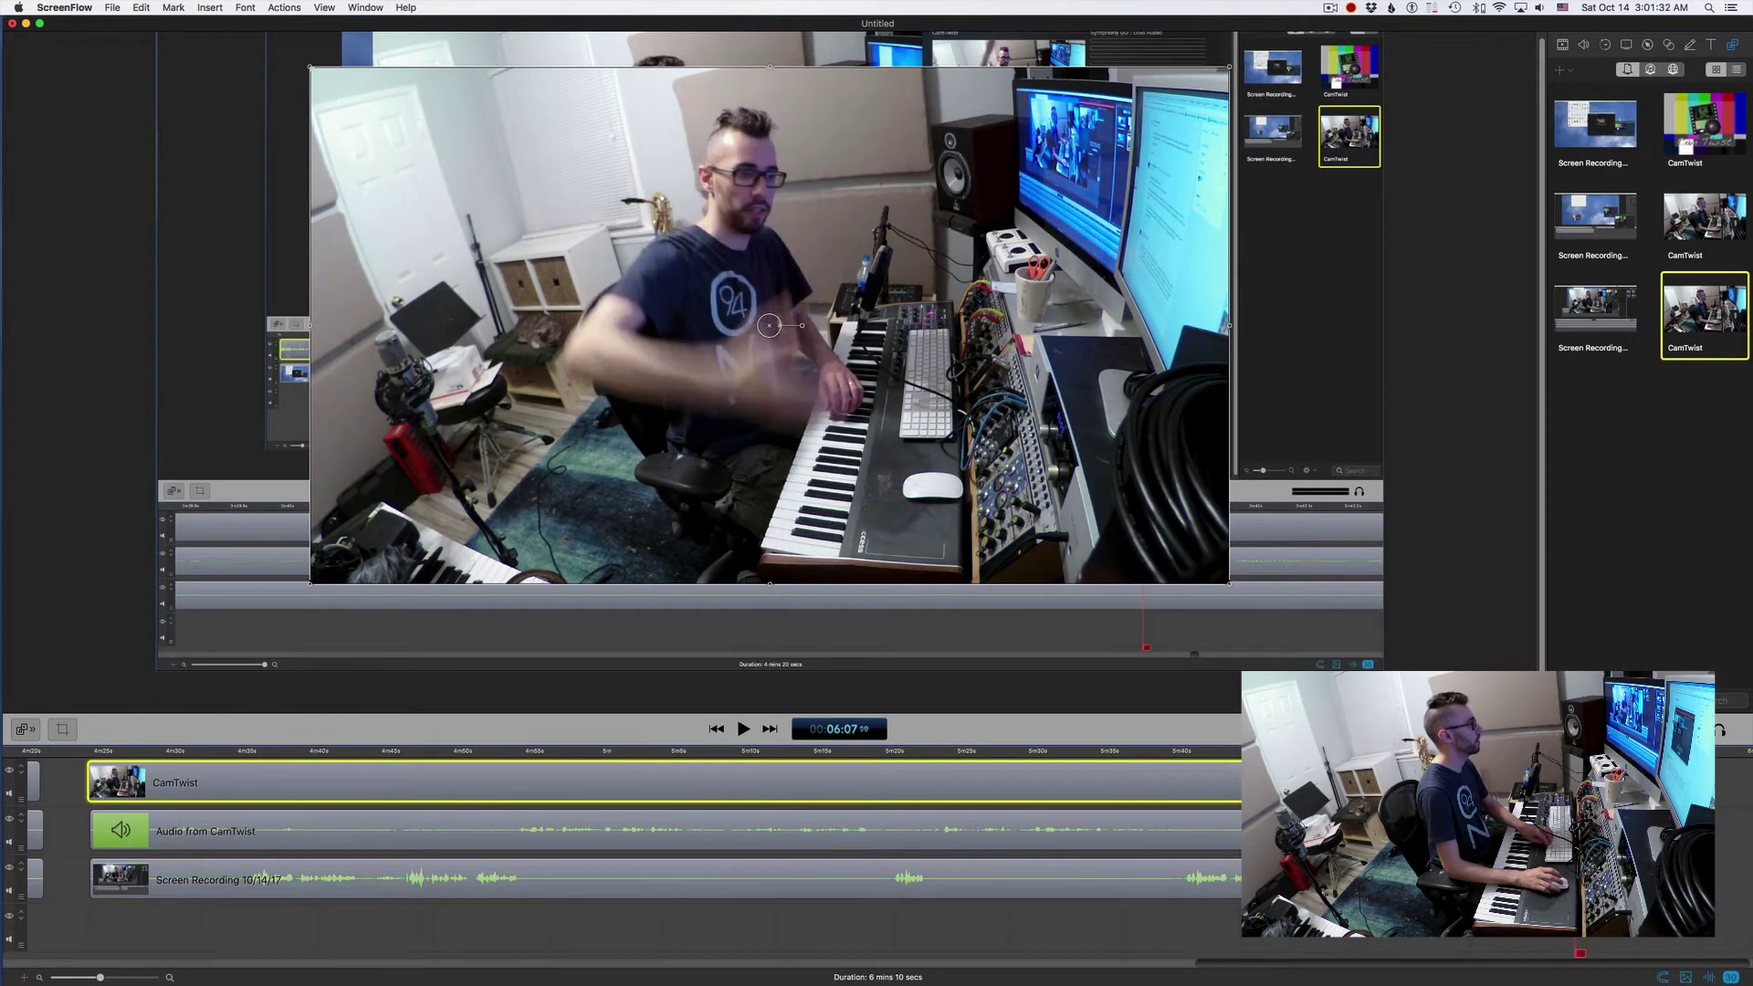
key(Right)
key(Right)
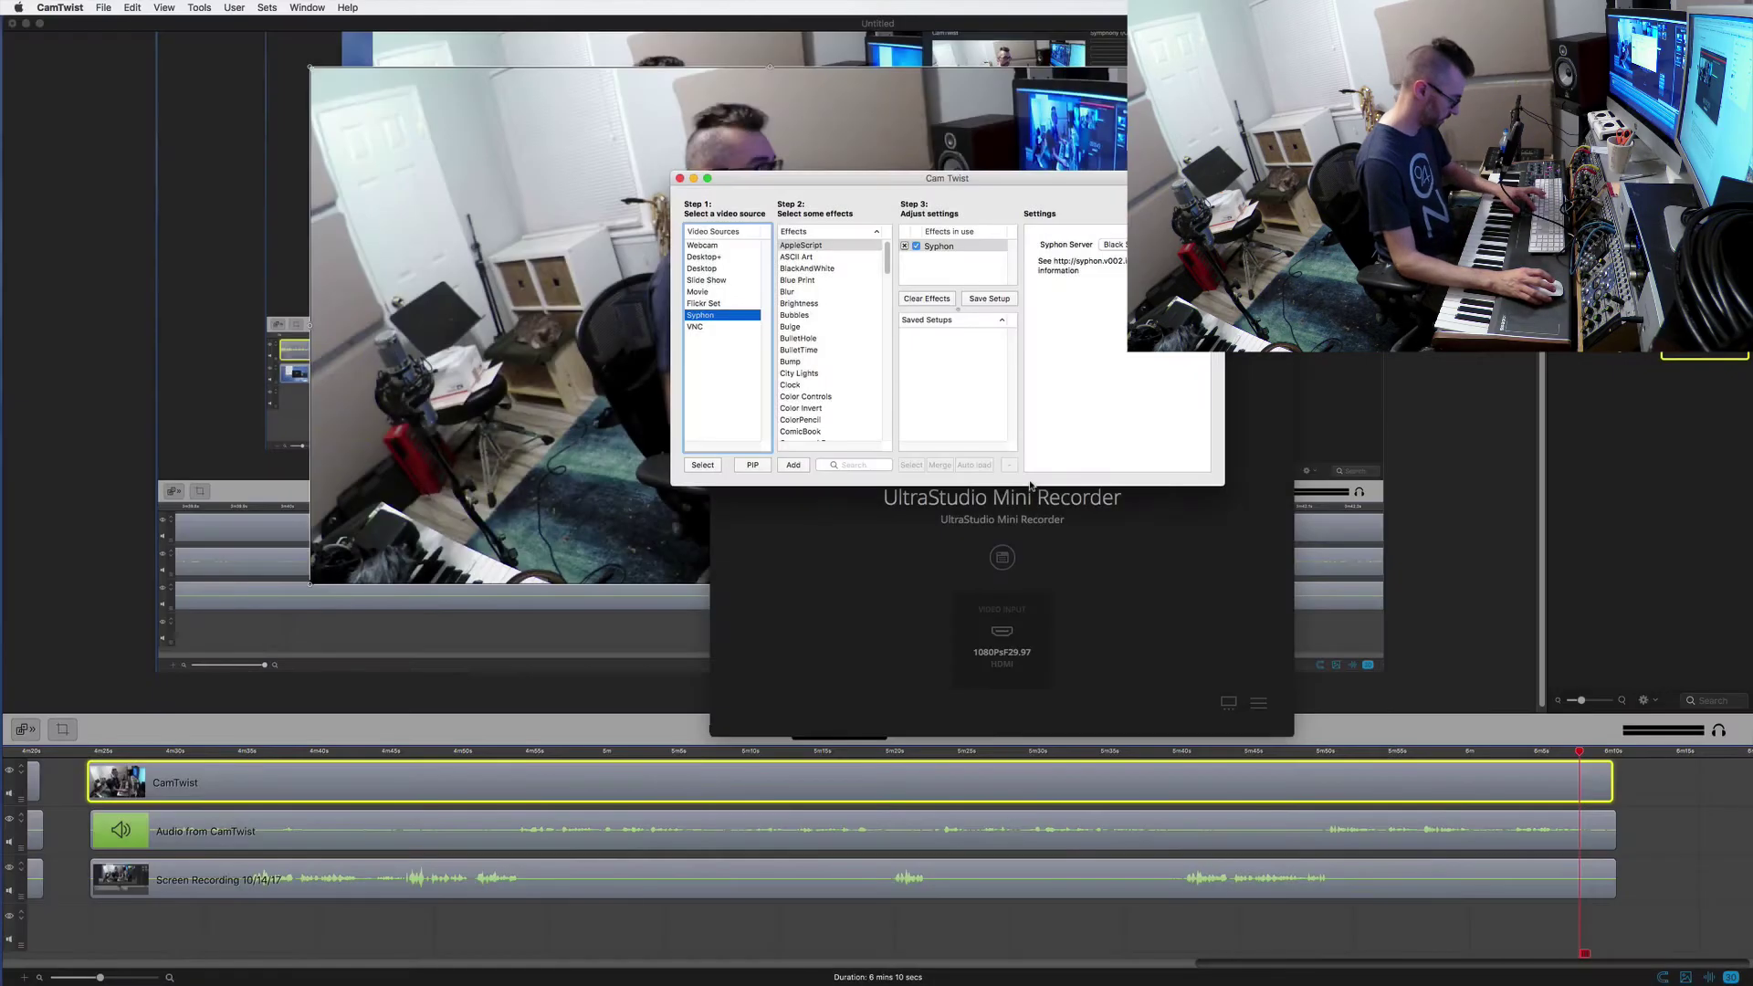
Open CamTwist Preferences to view the 30 FPS frame rate and Custom 1920 × 1080 size.
key(super+comma)
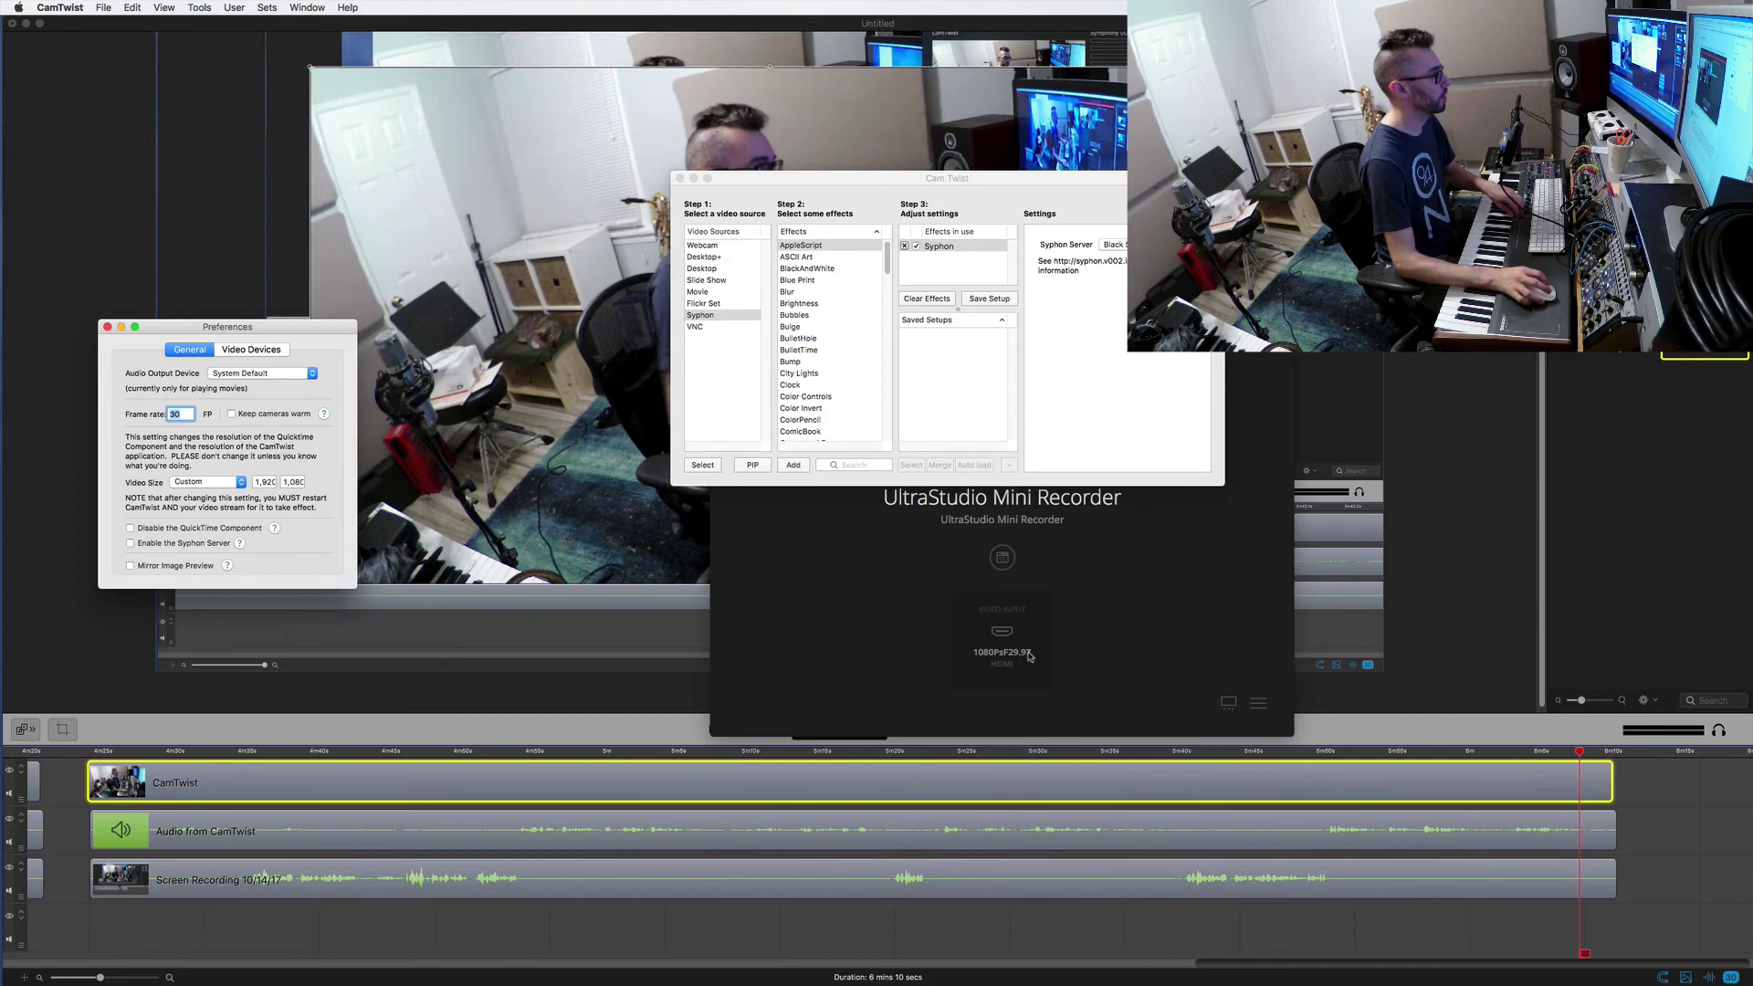
Centre the Preferences window, then bring Blackmagic Desktop Video Setup showing 1080PsF29.97 to the front.
drag(289, 336, 819, 514)
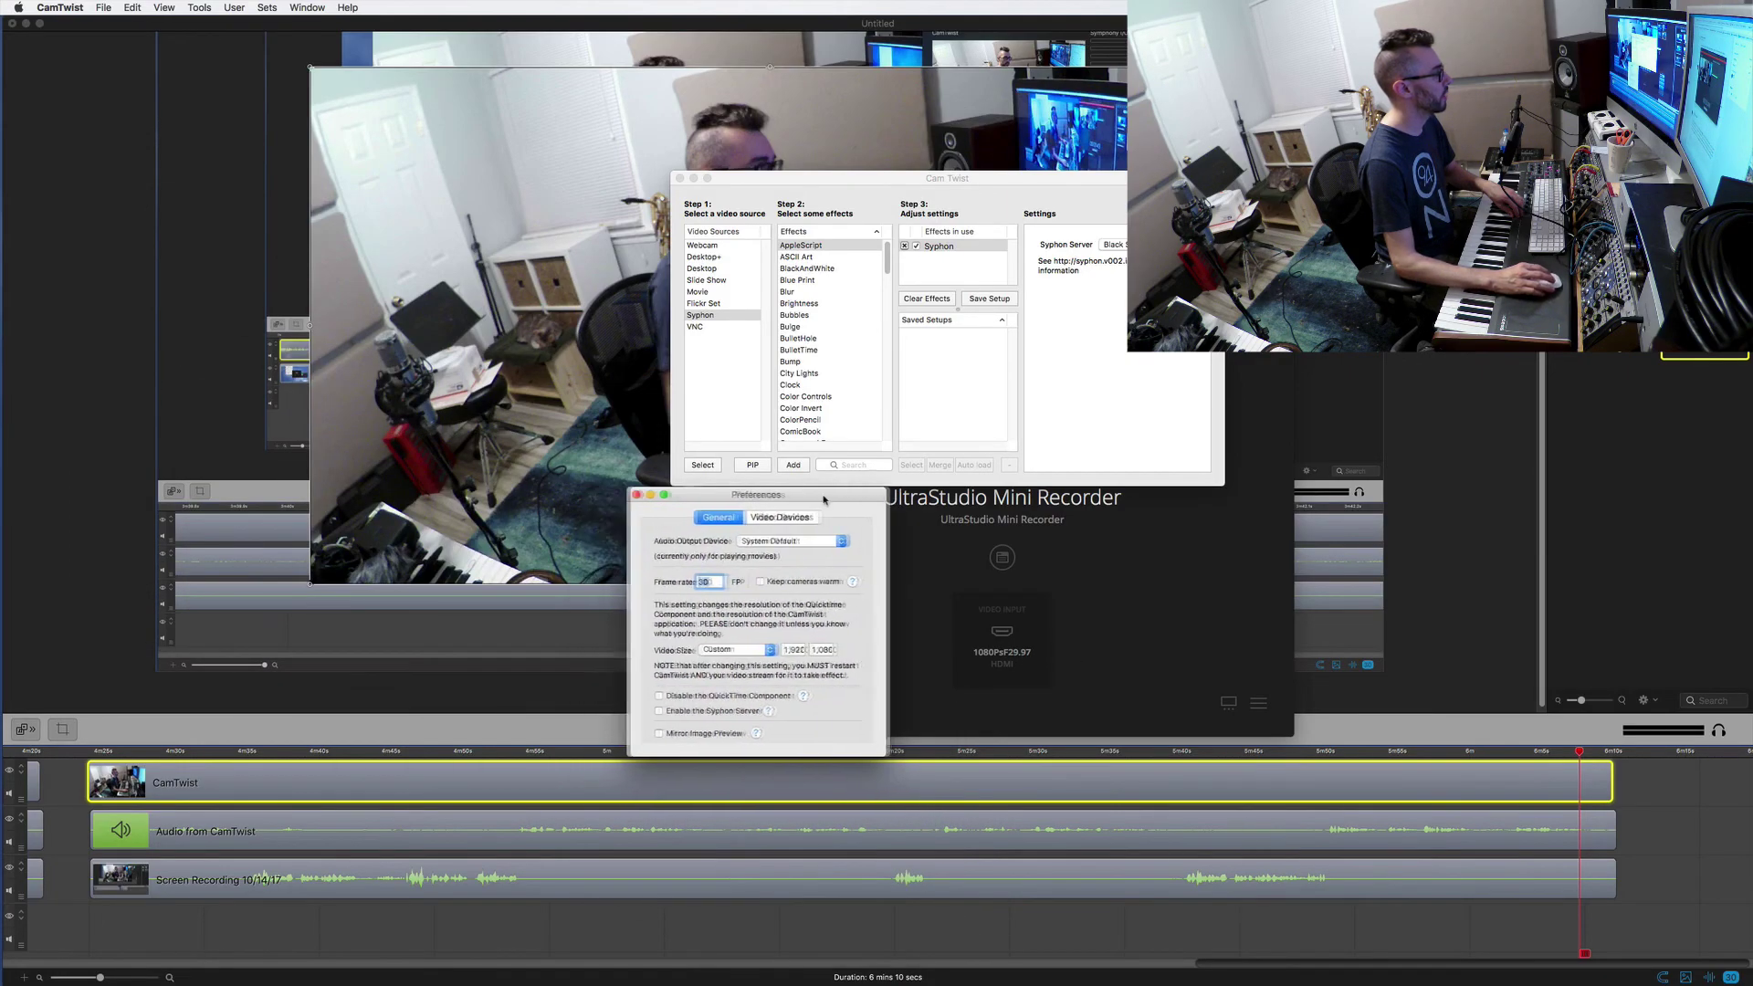
drag(825, 500, 863, 500)
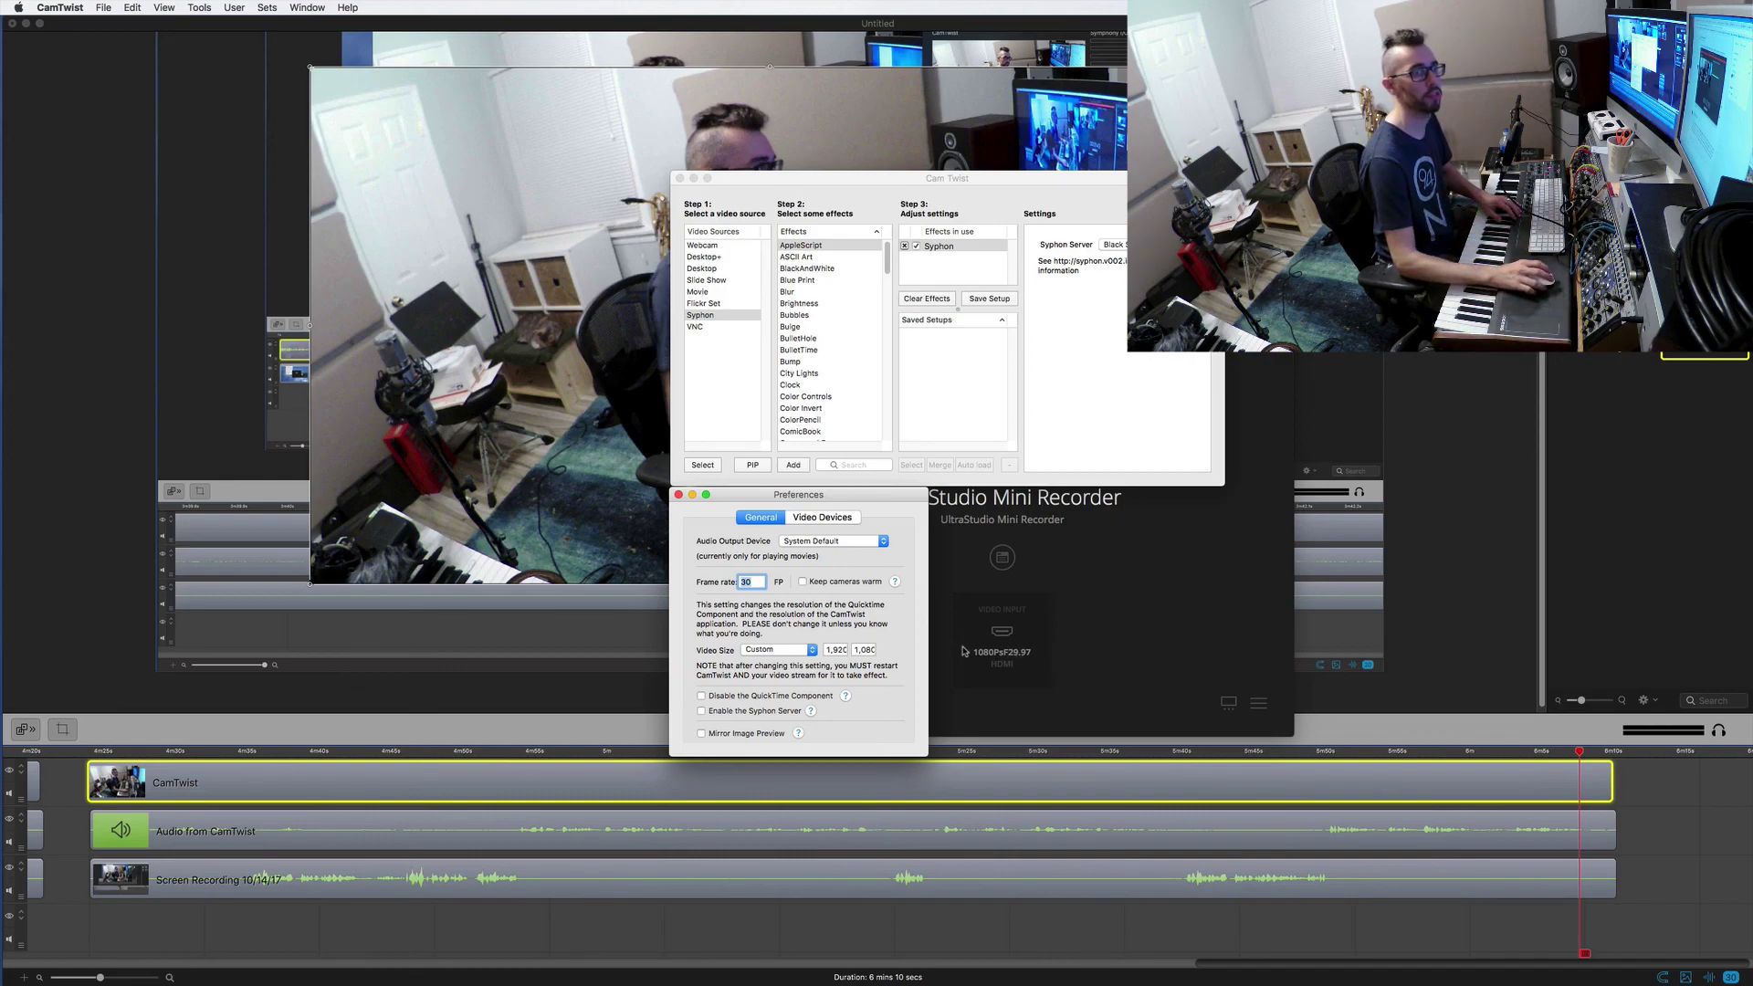
click(1097, 521)
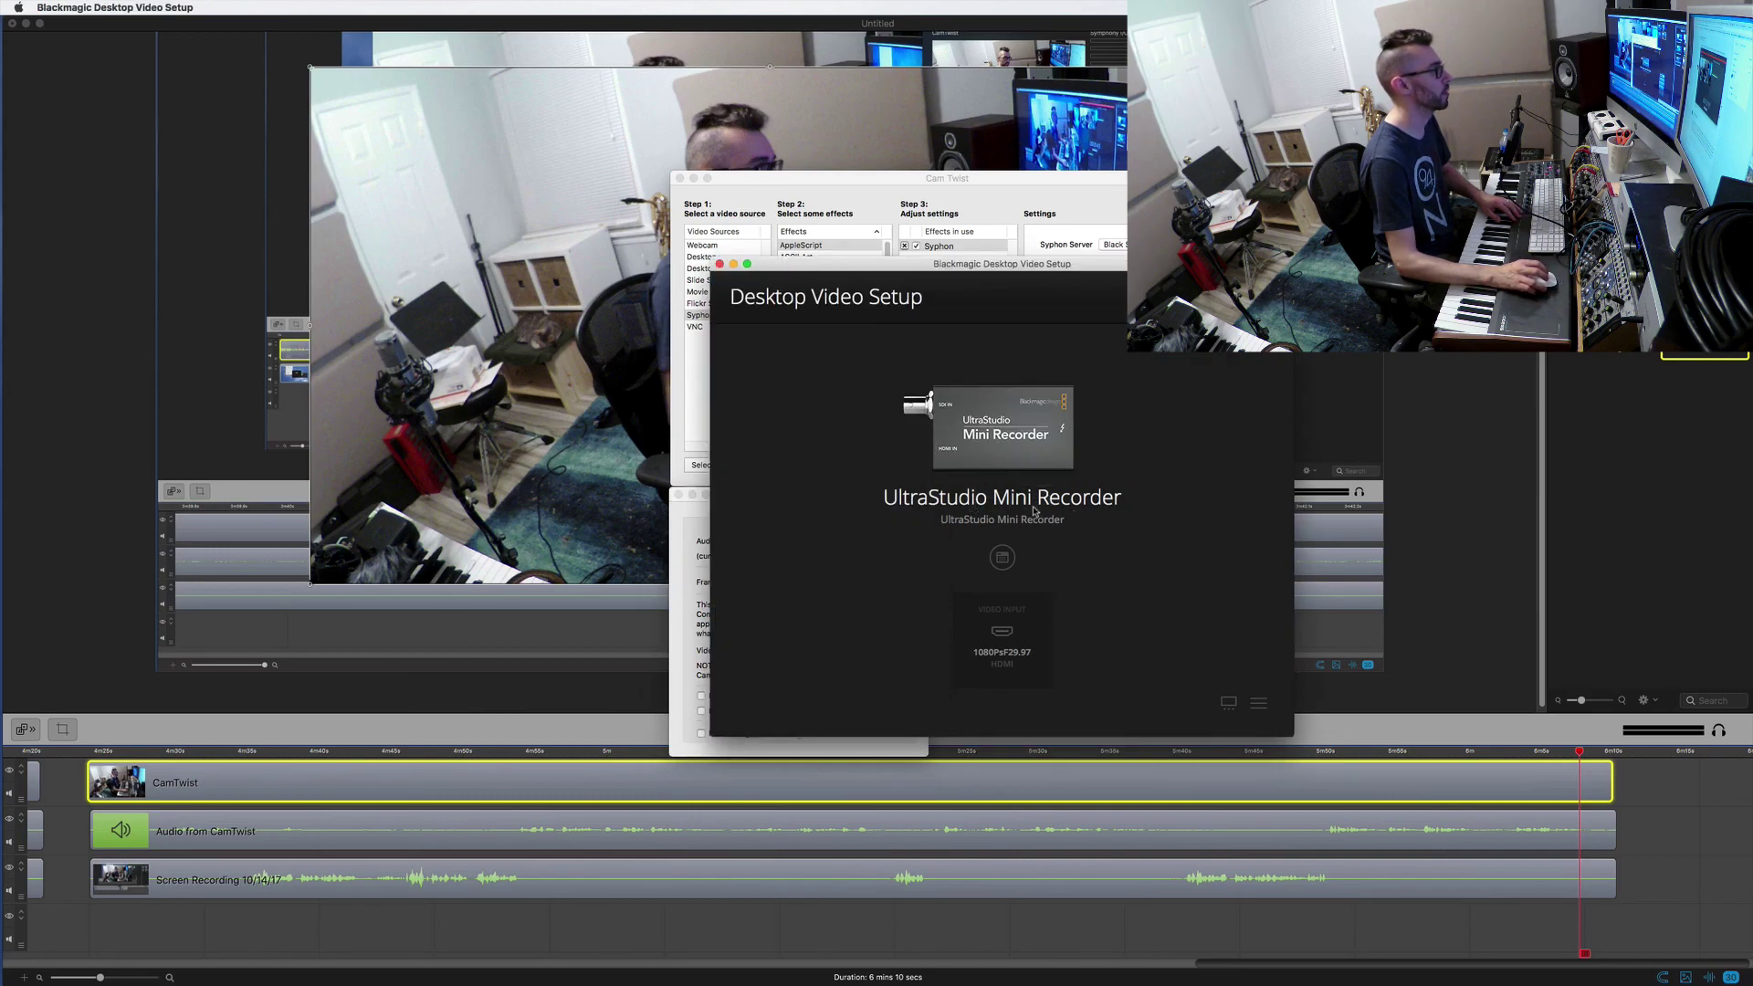